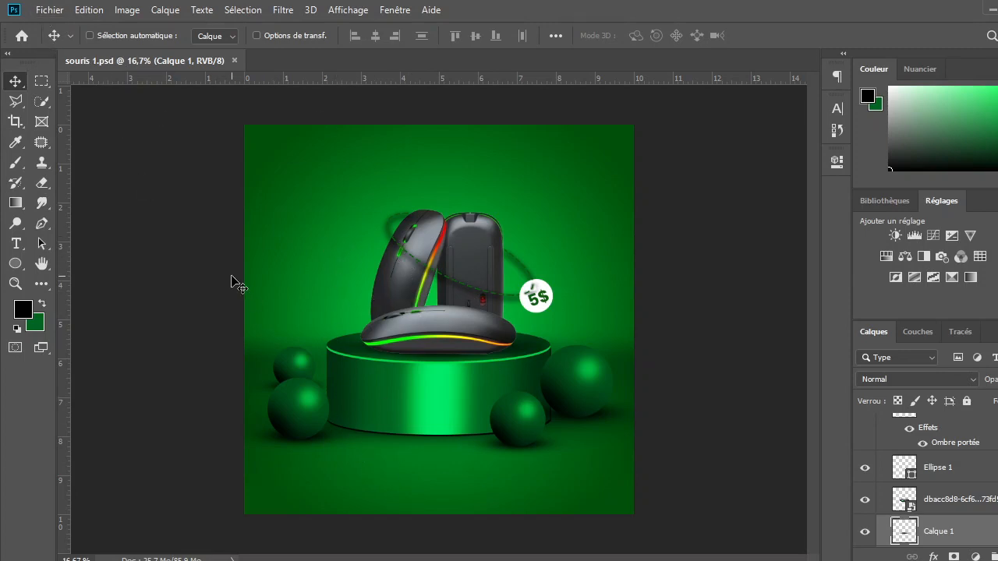
- Create a 3000 × 3000 px document at 300 ppi and add a solid colour fill layer in the dark green background colour
key(ctrl+n)
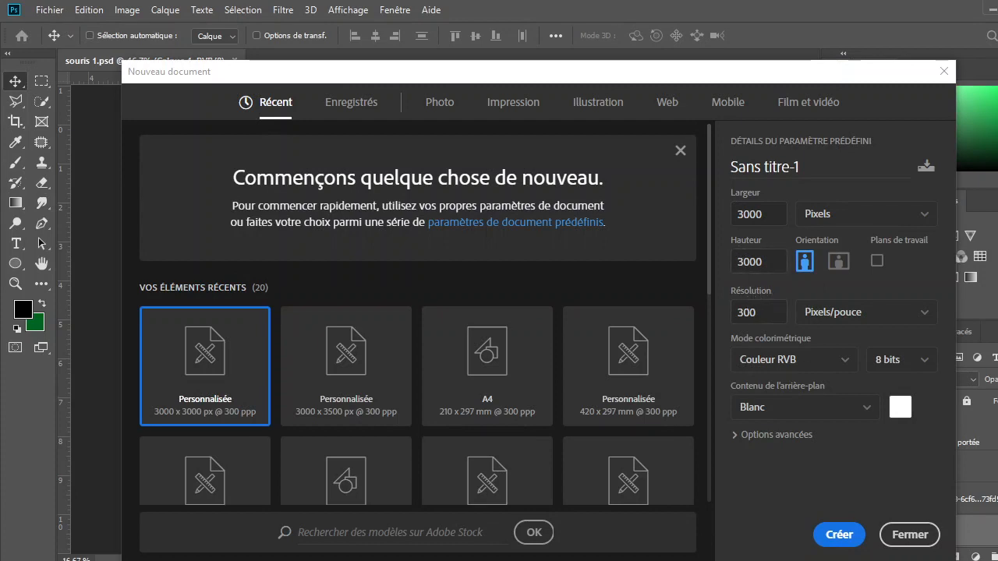
click(839, 536)
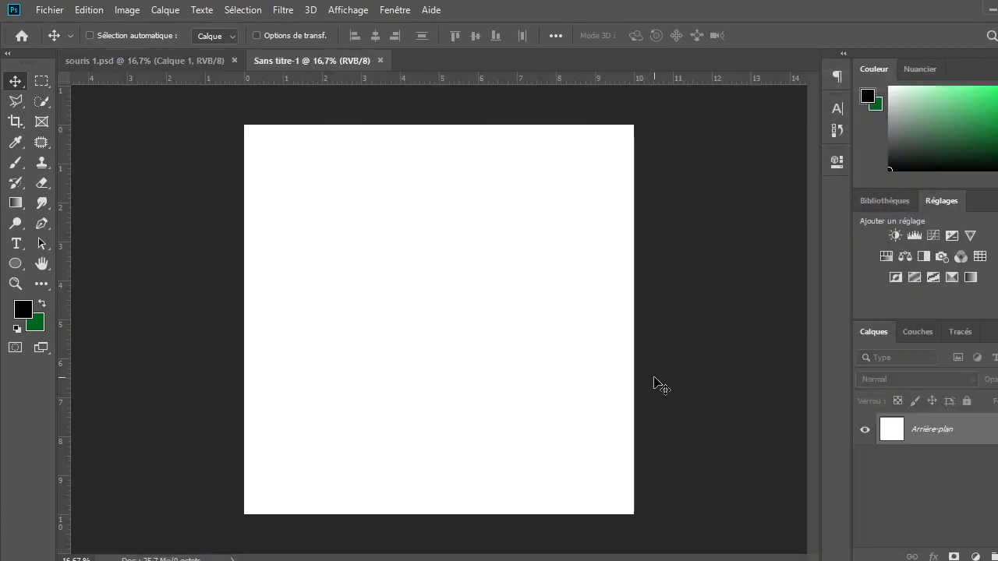
click(975, 557)
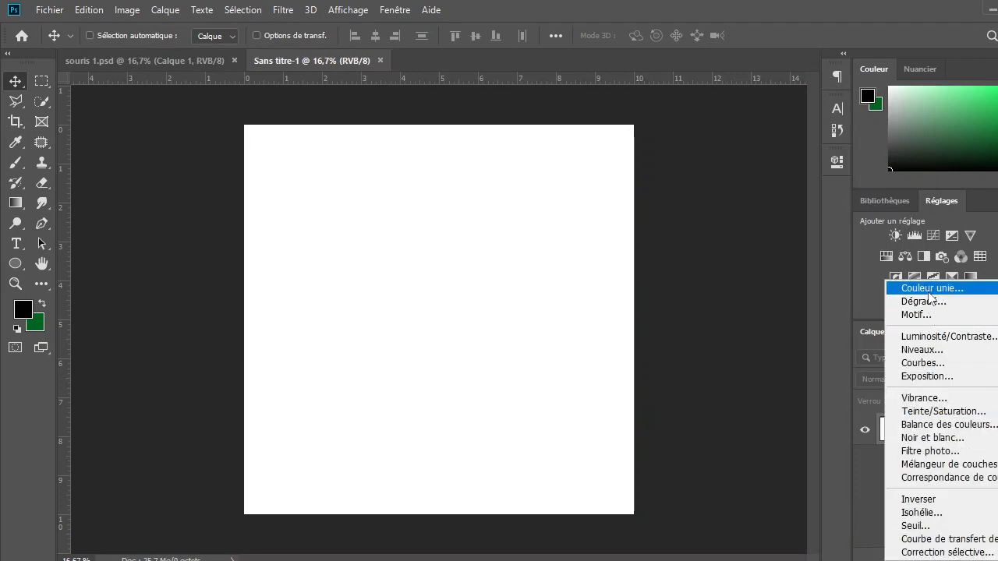
click(930, 290)
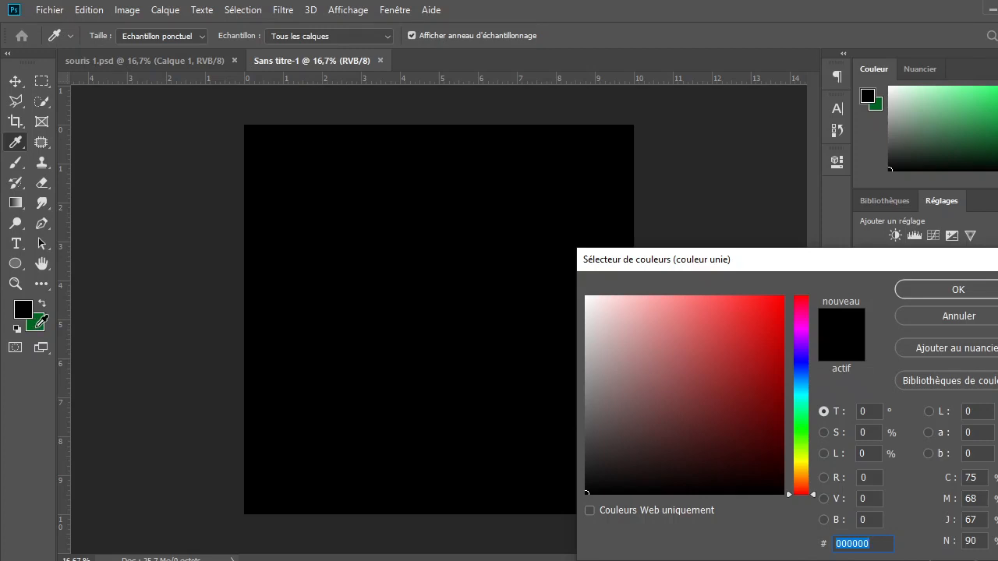
click(37, 321)
click(916, 299)
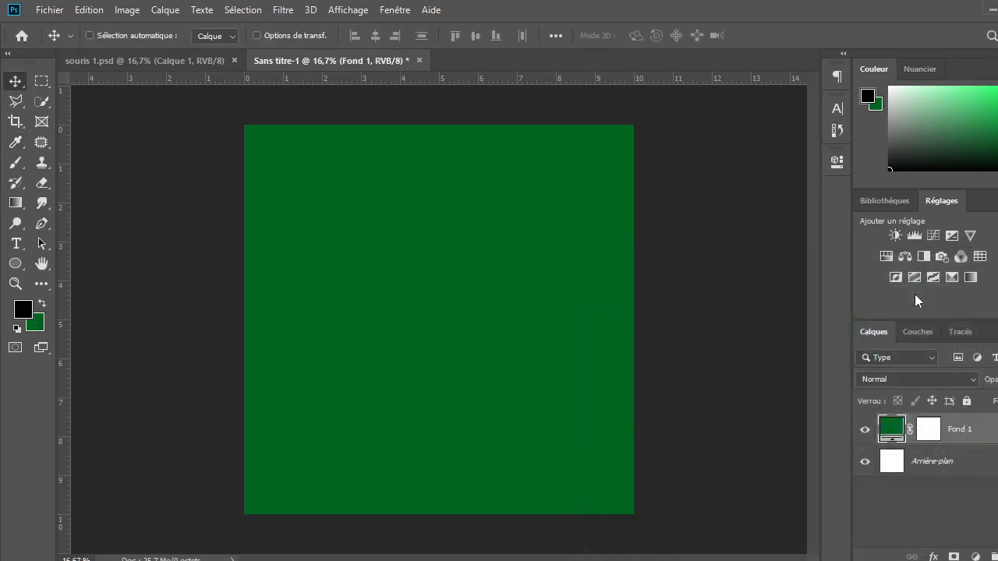
- Apply a reversed radial white-to-green gradient overlay to the green fill layer, using Overlay blending at 100% opacity
click(933, 557)
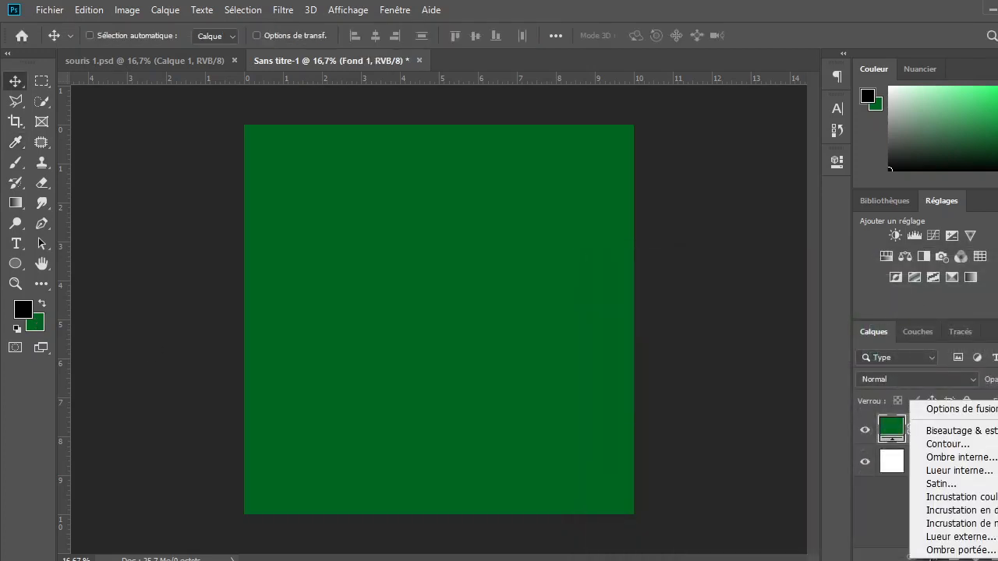
click(996, 511)
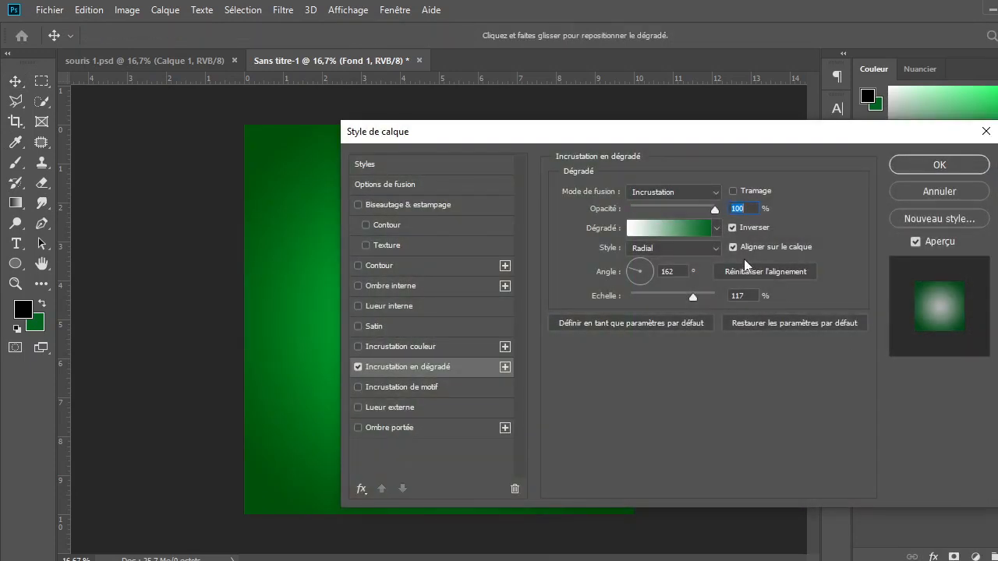
click(669, 230)
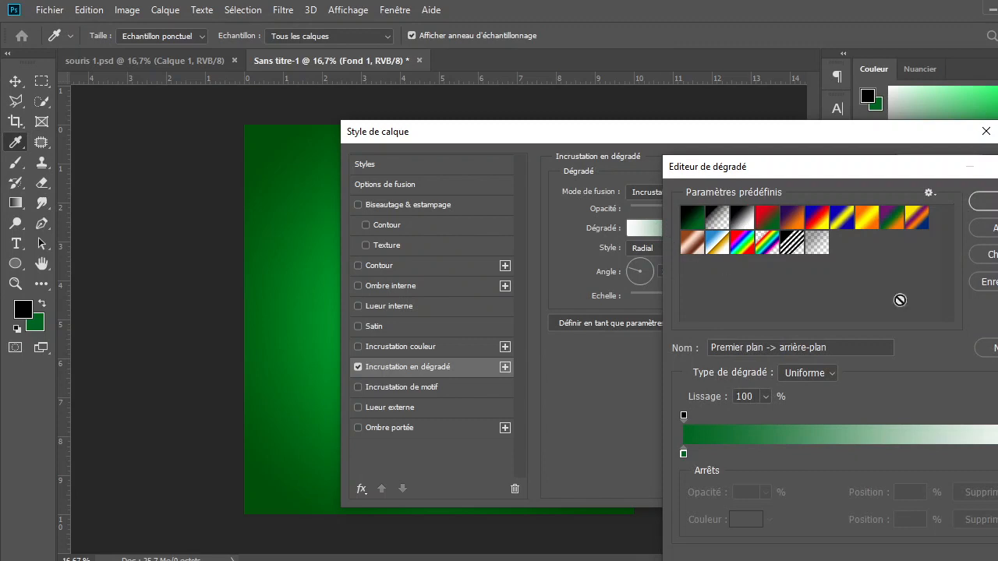
key(Return)
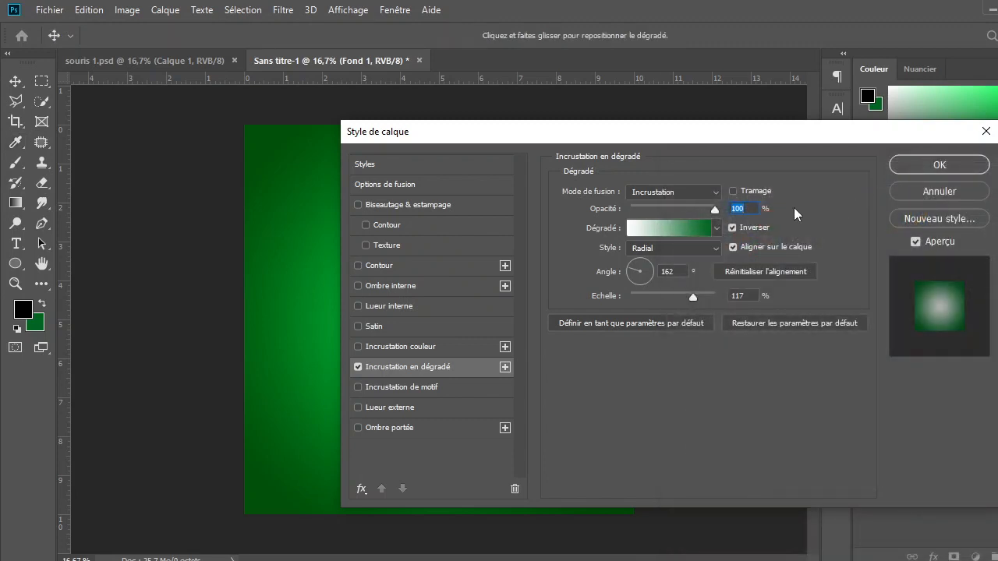
click(698, 250)
click(646, 273)
click(919, 165)
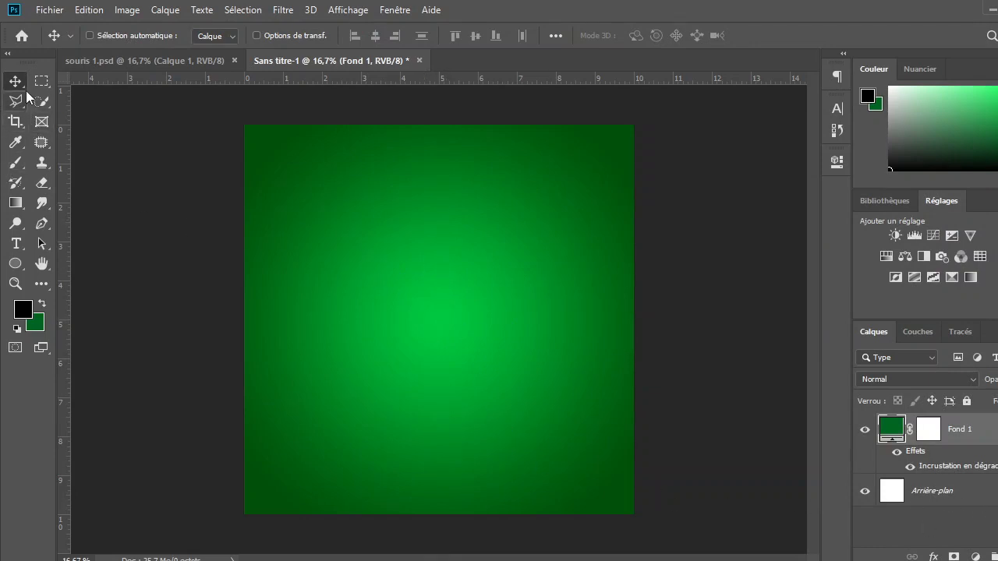
- Swap the foreground and background colours and draw a flat dark green ellipse about 1596 × 306 px in the canvas's upper half
click(16, 266)
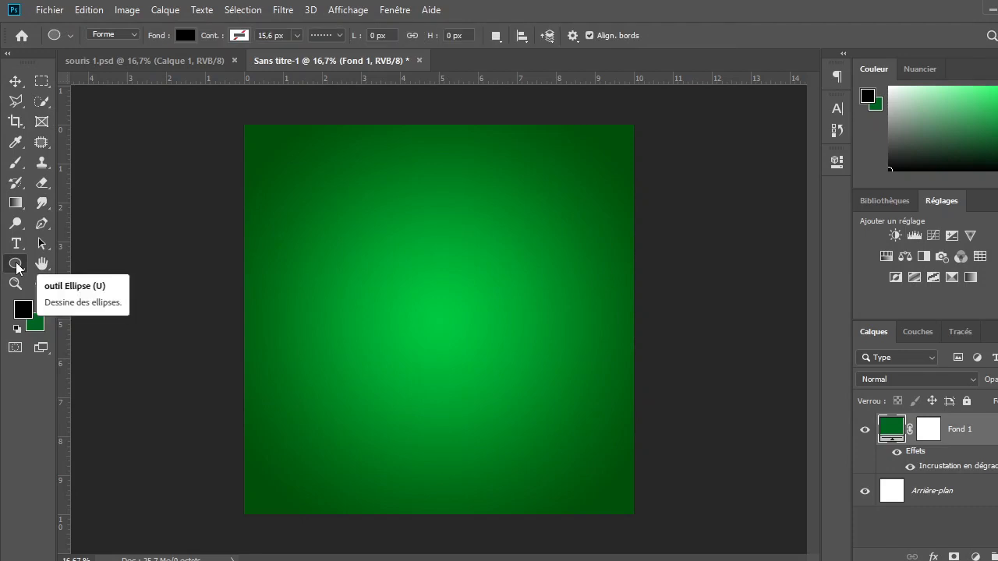
click(41, 304)
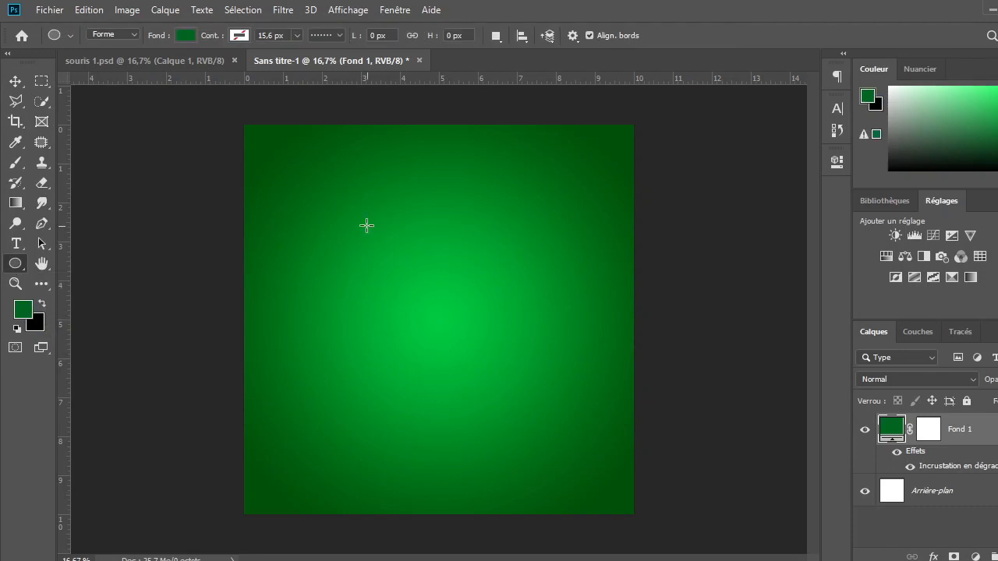
drag(326, 225, 530, 264)
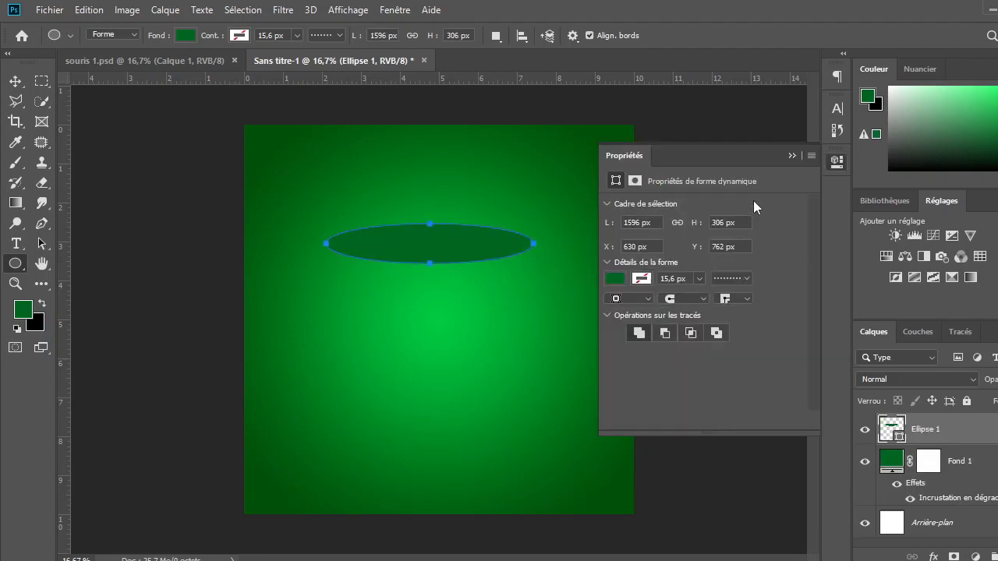
click(792, 155)
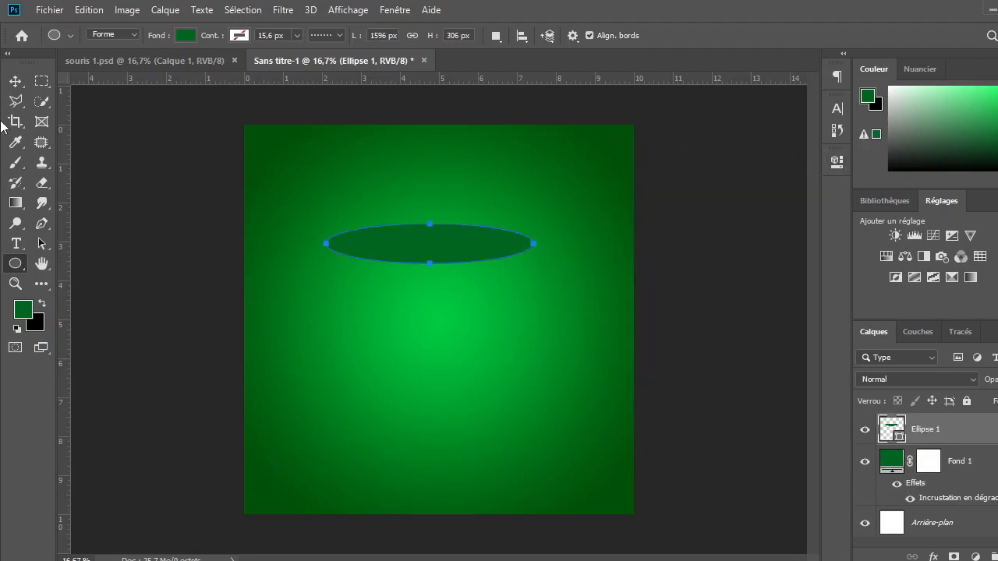
- Duplicate the ellipse straight below the original and move the original's layer above the copy
click(15, 84)
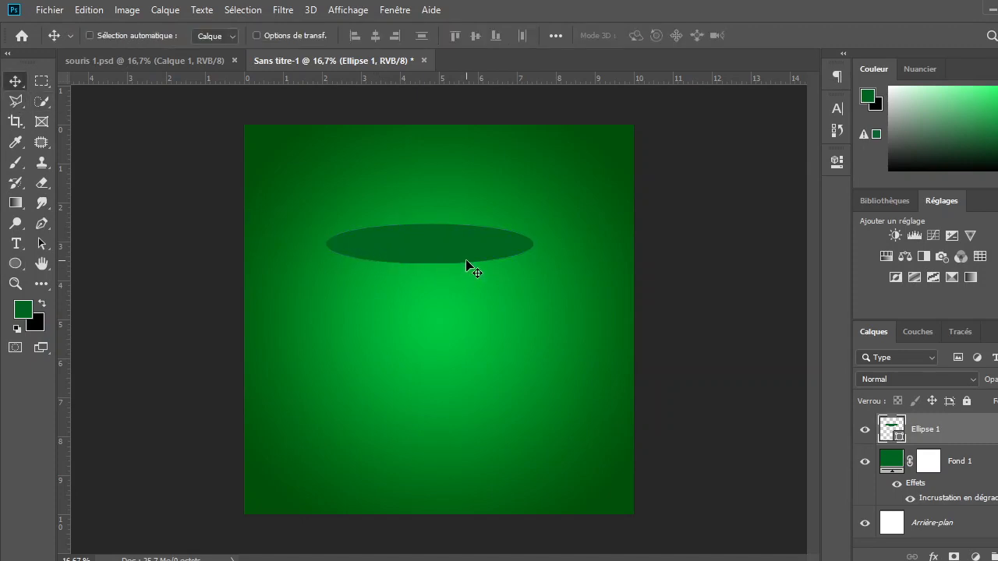
drag(466, 260, 469, 328)
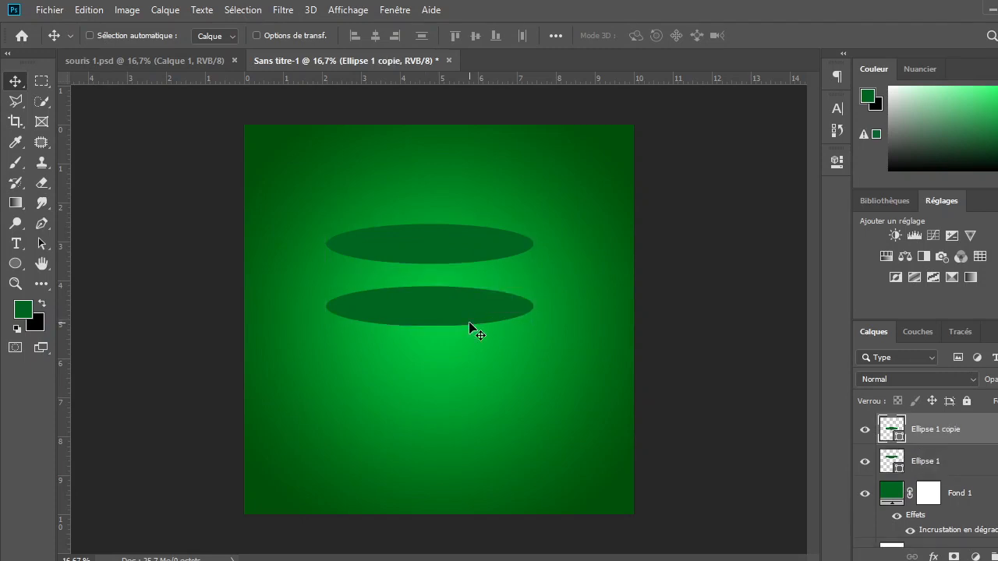
drag(986, 462, 969, 424)
- Draw a dark green rectangle about 1596 × 510 px joining the two ellipses, with its layer between theirs
click(973, 467)
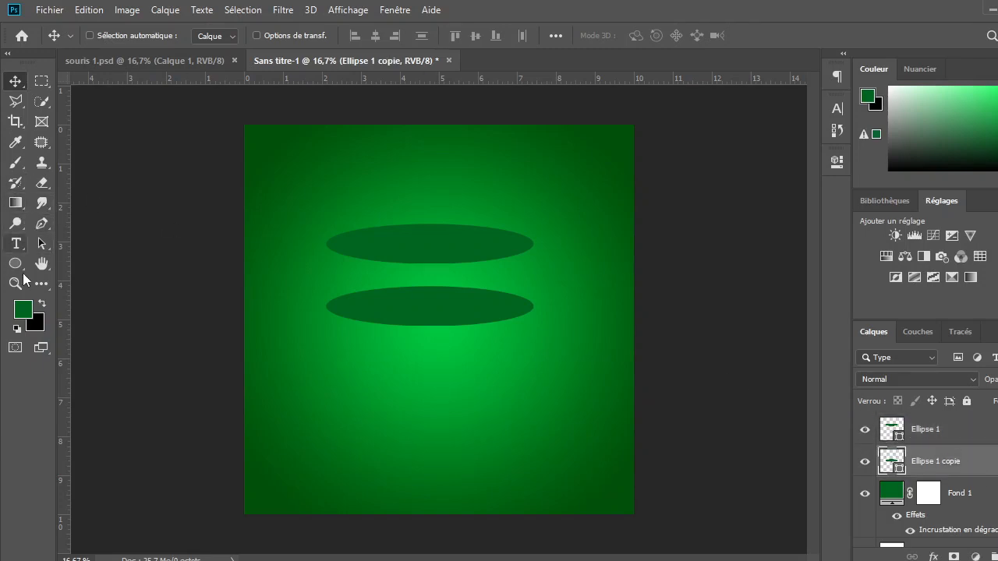
click(15, 265)
right_click(14, 267)
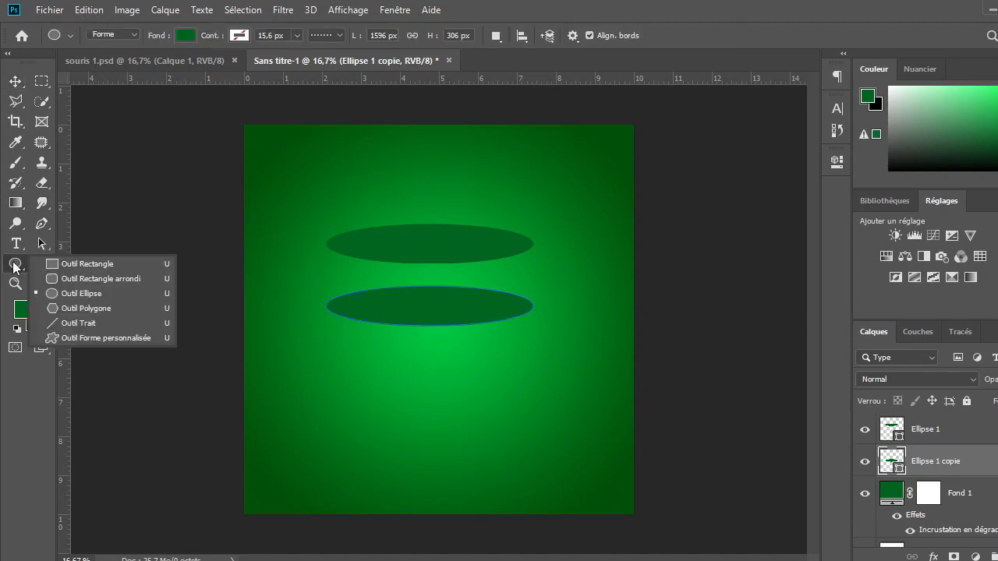
click(65, 265)
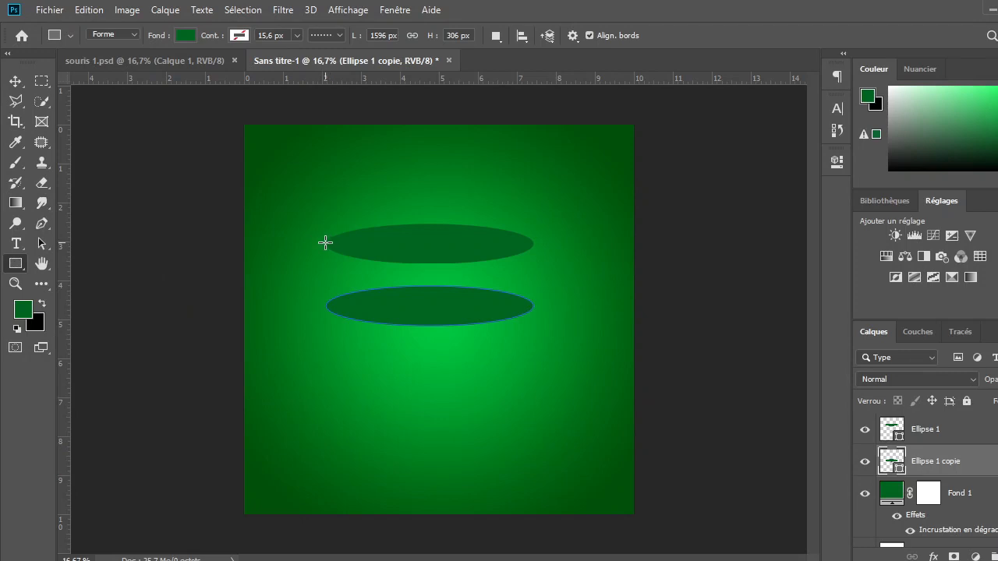
drag(325, 243, 531, 308)
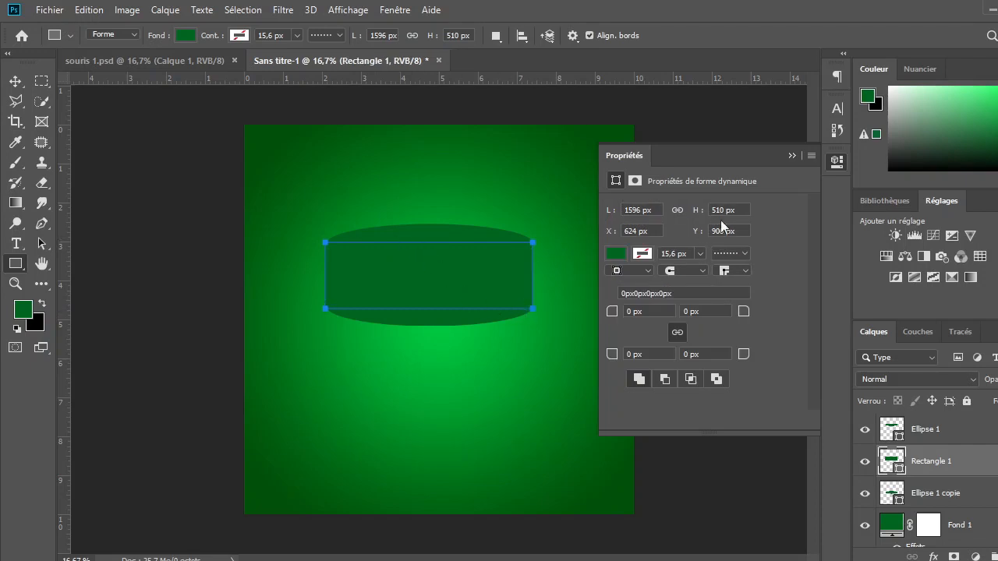
click(790, 155)
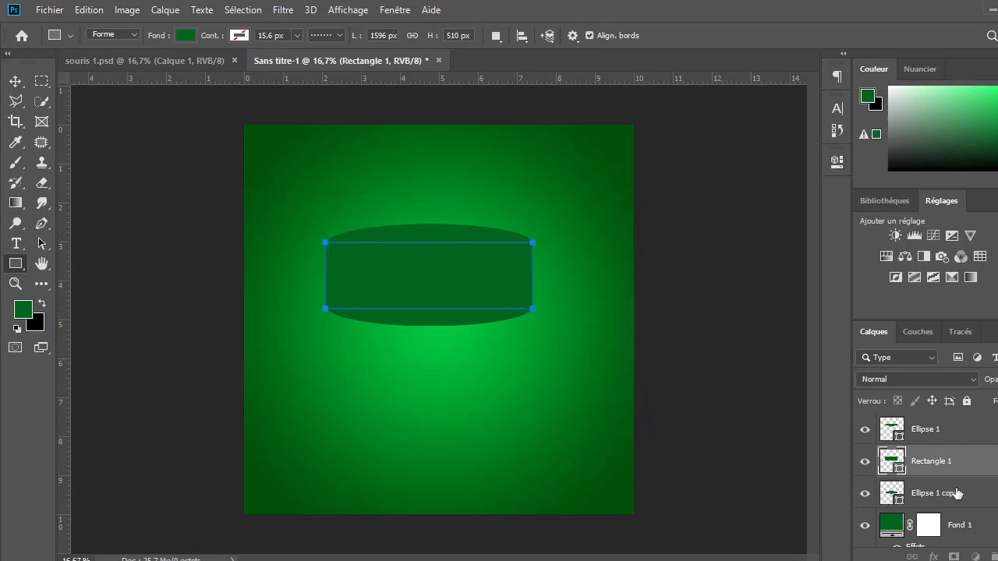
- Align the rectangle and both ellipses on their horizontal centres
shift+click(956, 492)
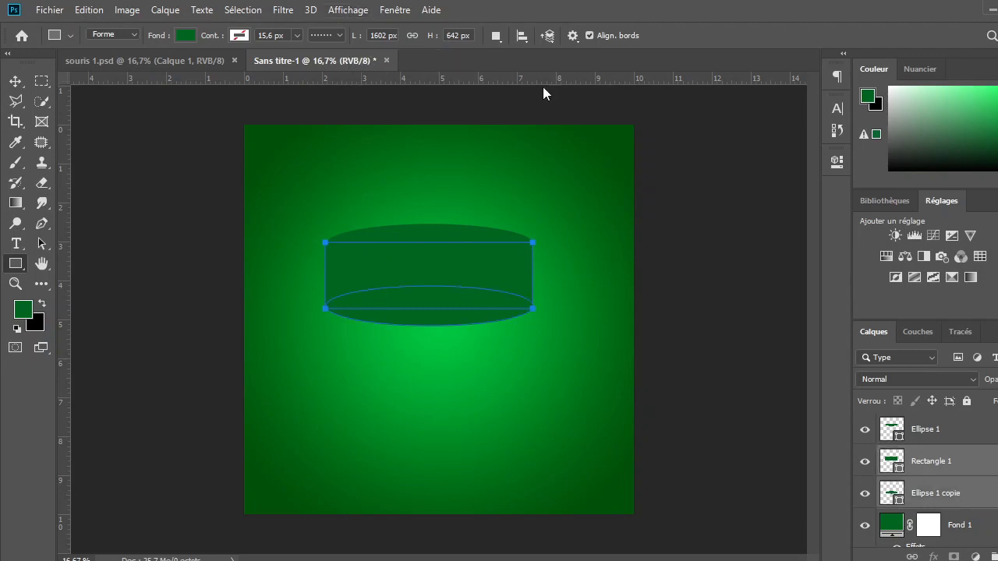
click(16, 82)
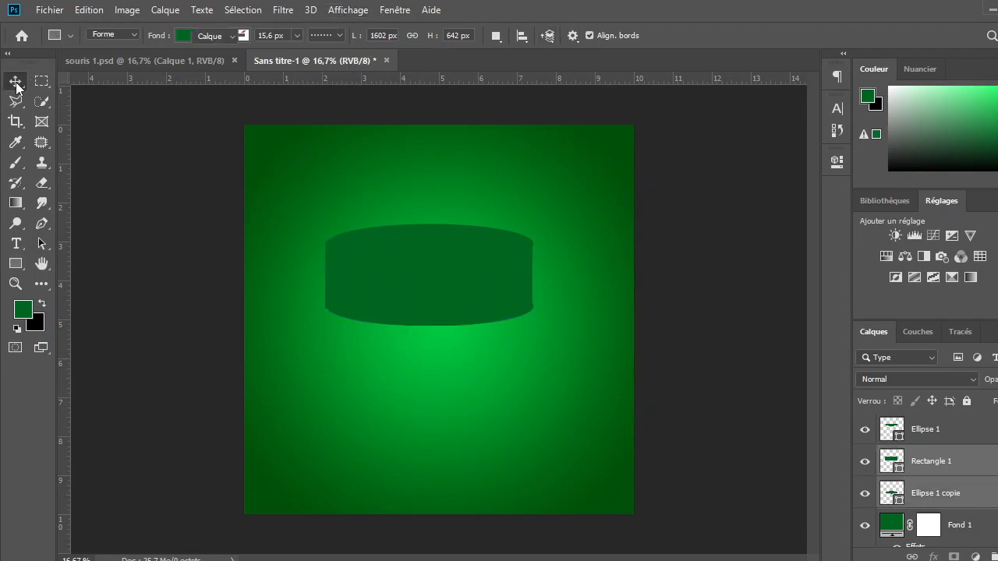
ctrl+click(973, 436)
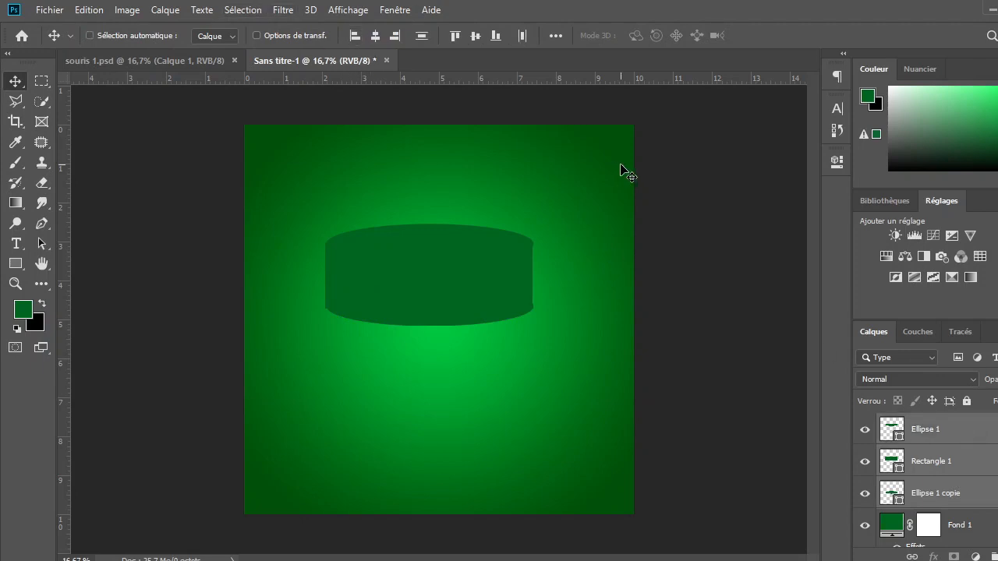
click(377, 39)
- Merge the rectangle and the lower ellipse into a single shape layer for the podium's side
click(972, 470)
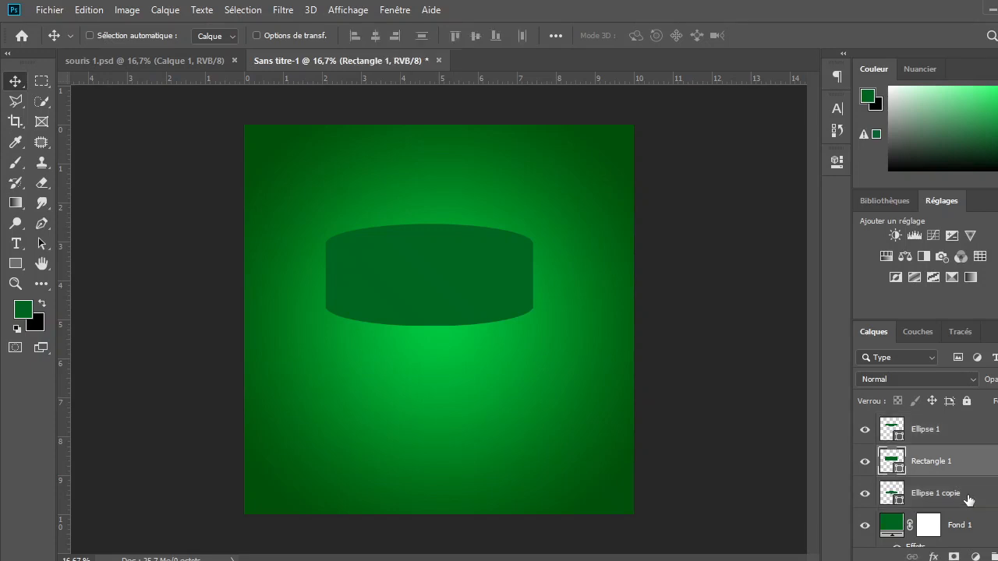
ctrl+click(969, 500)
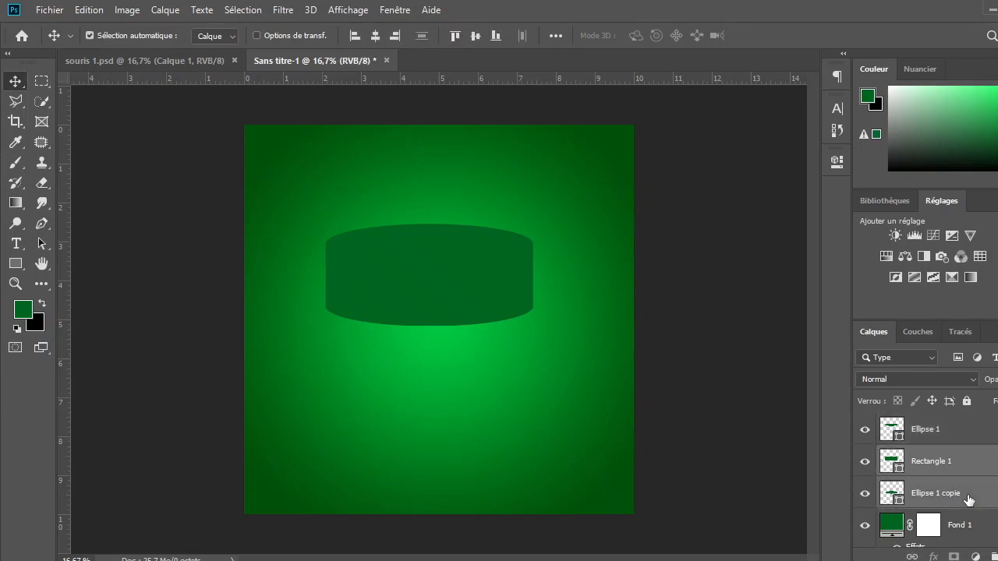
key(ctrl+j)
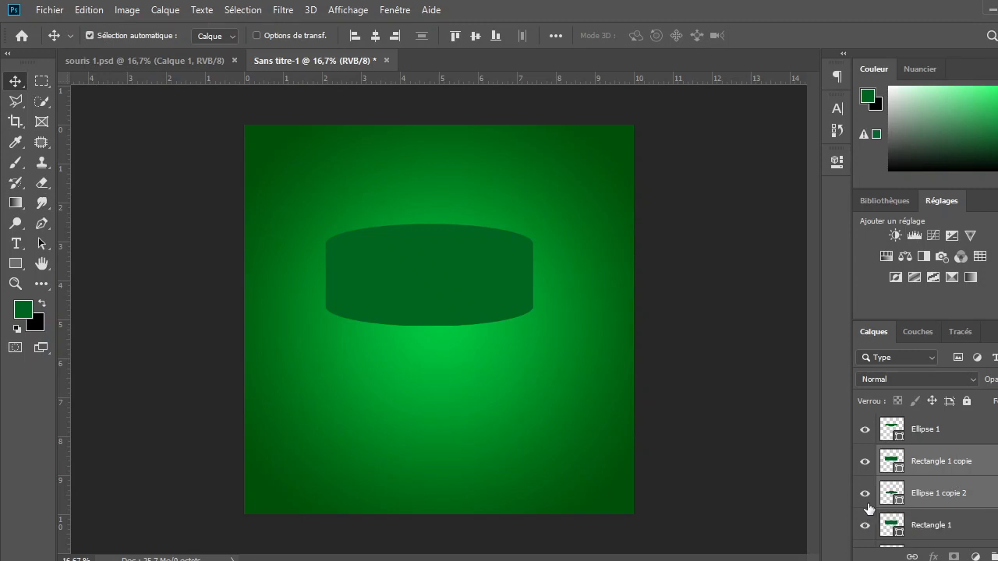
key(ctrl+z)
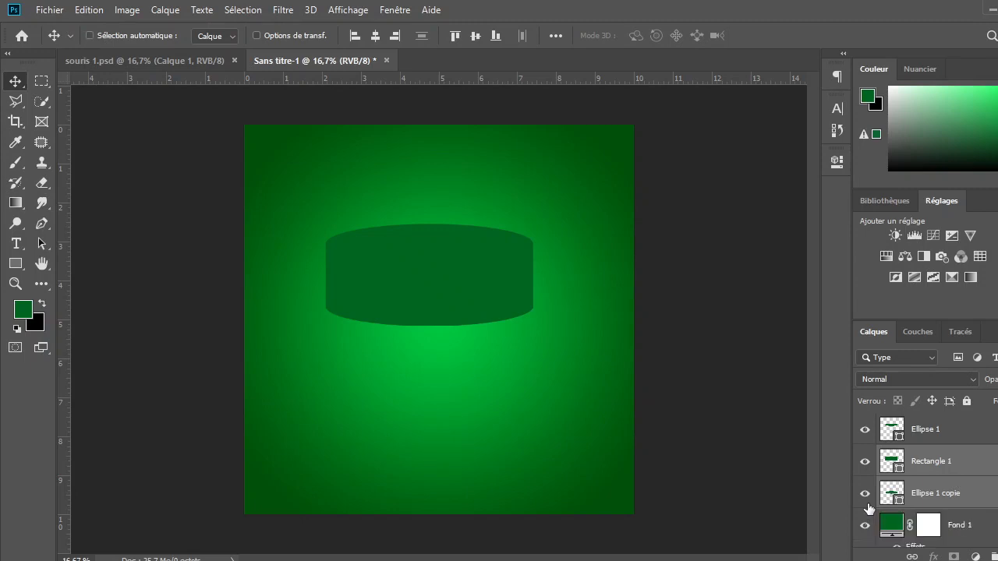
key(ctrl+e)
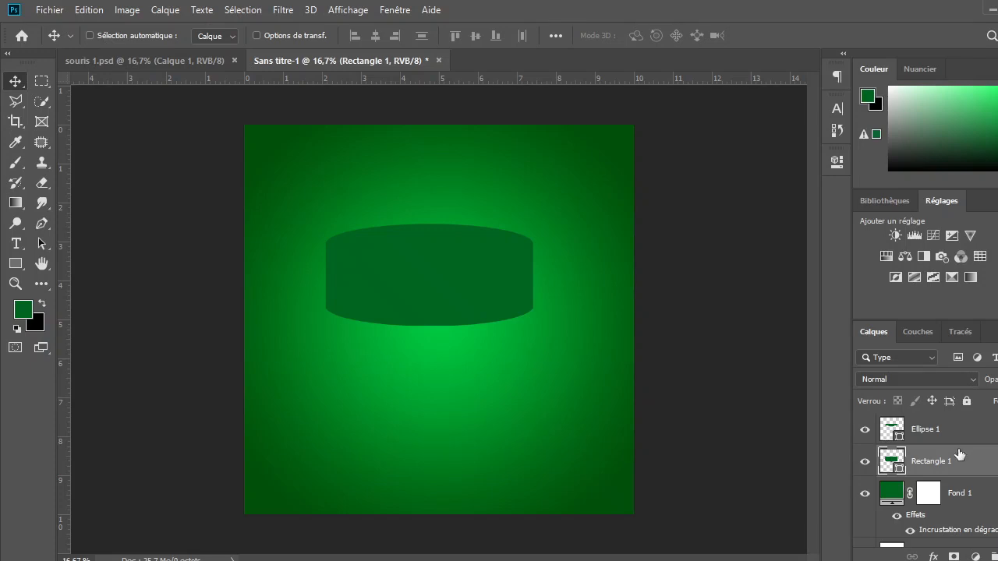
- Duplicate the merged podium side, compare the two layers by toggling their visibility, and merge the copy back into the original
key(ctrl+j)
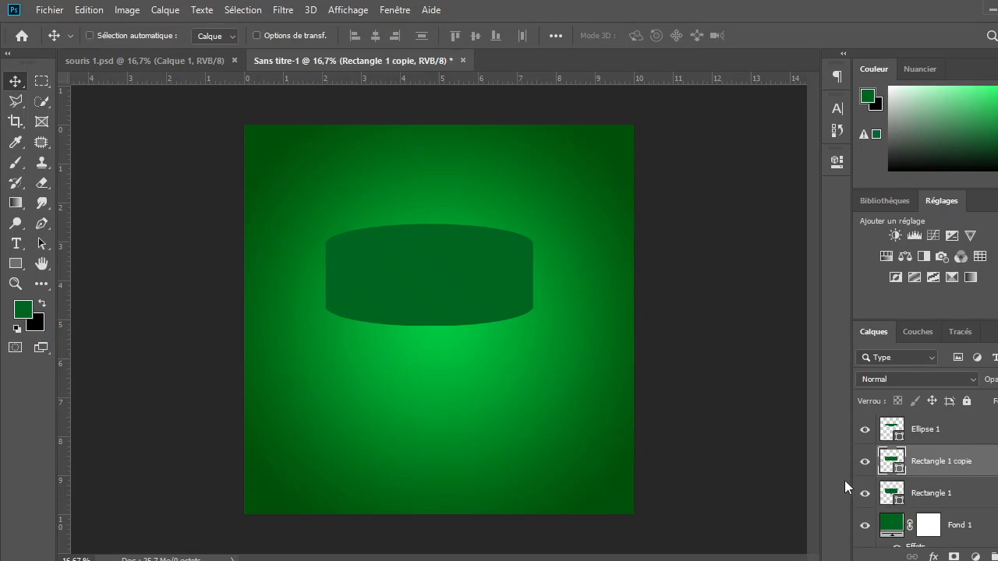
click(864, 493)
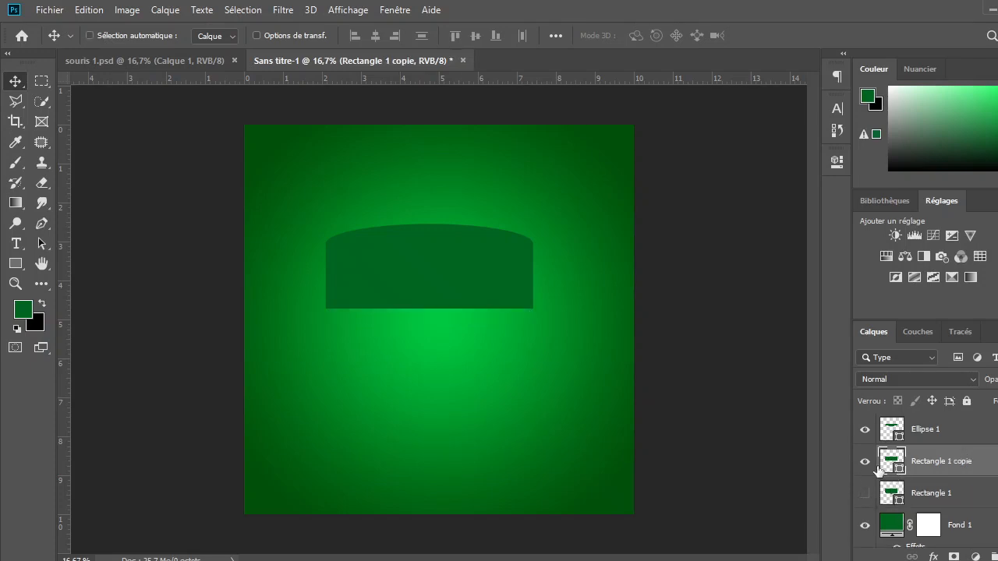
click(864, 467)
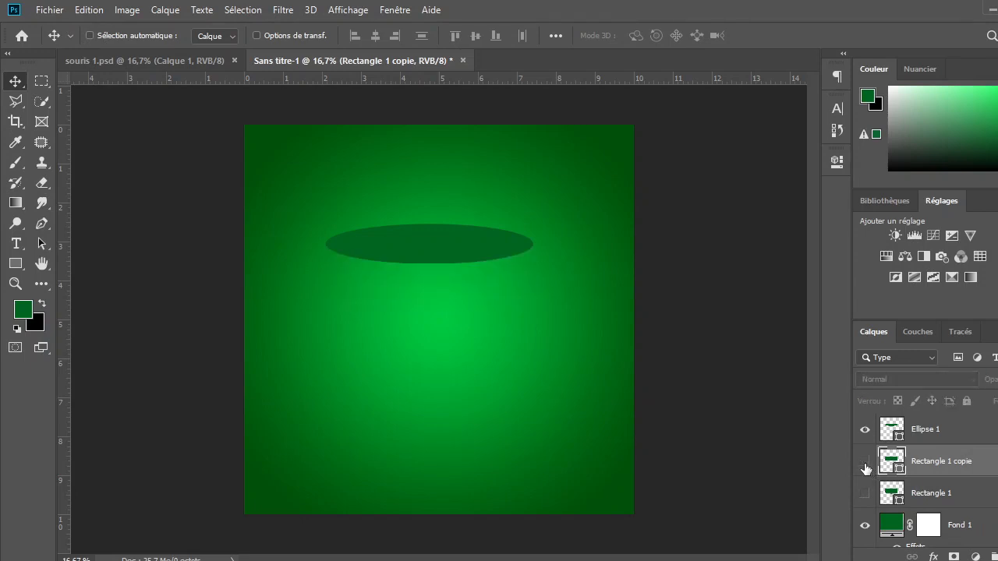
click(864, 467)
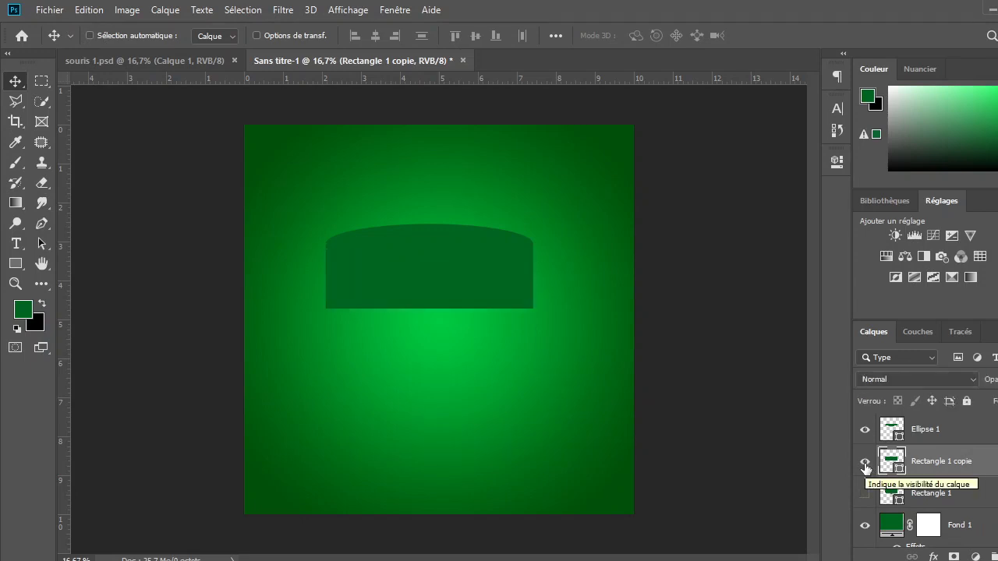
click(864, 467)
click(865, 467)
click(864, 466)
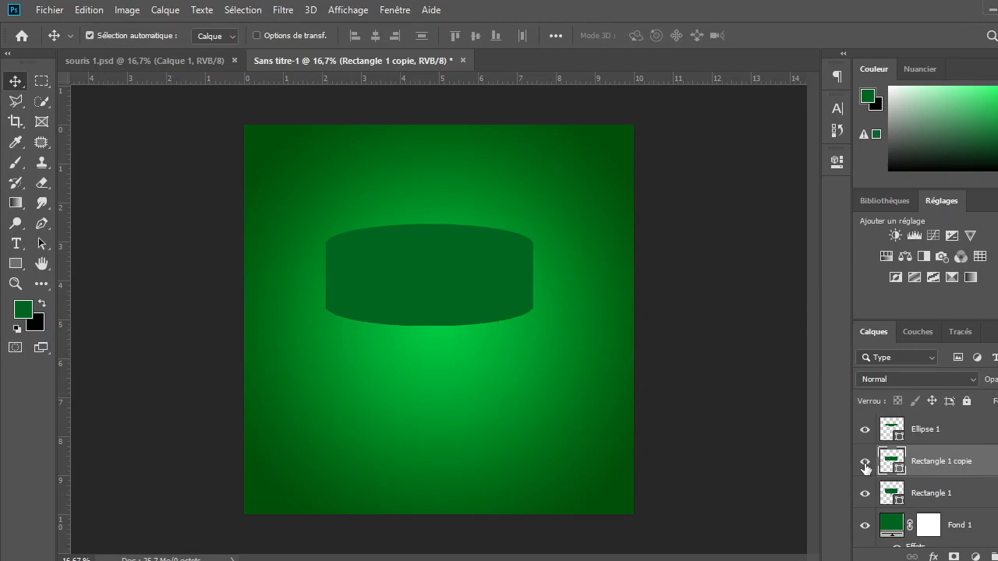
key(ctrl+e)
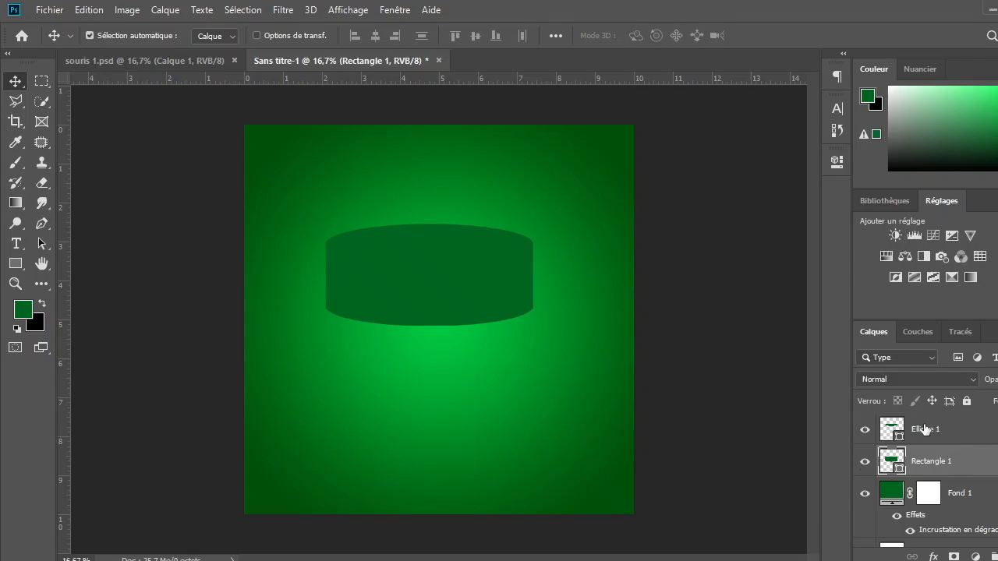
- Undo the podium merge, retry merging only the rectangle with the lower ellipse, and undo that merge
key(ctrl+z)
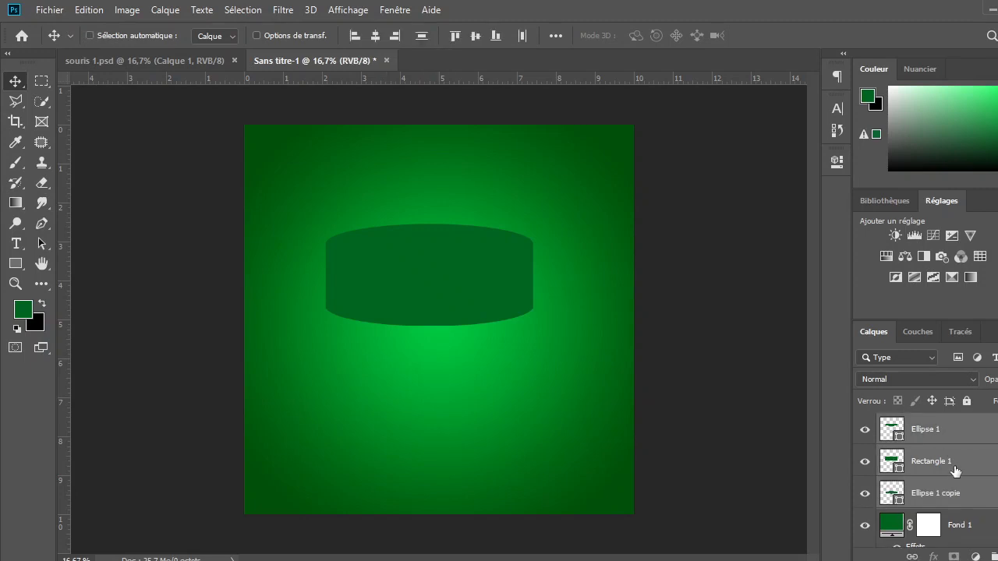
click(953, 464)
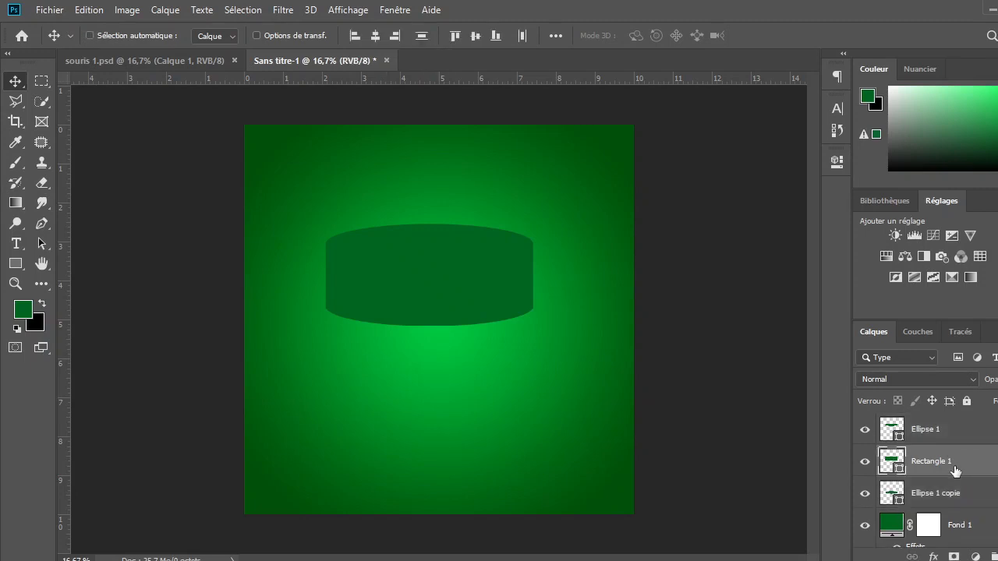
shift+click(970, 503)
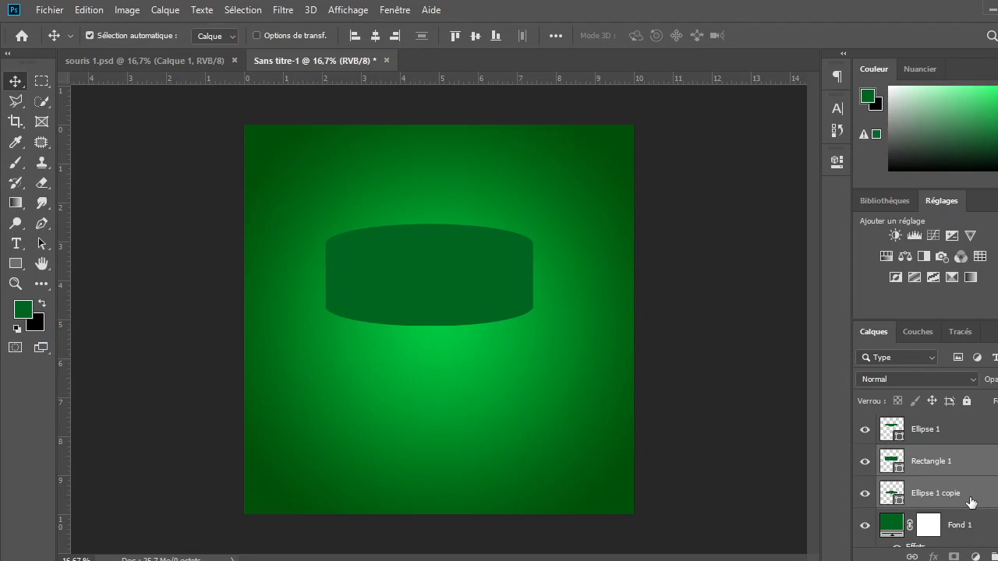
key(ctrl+e)
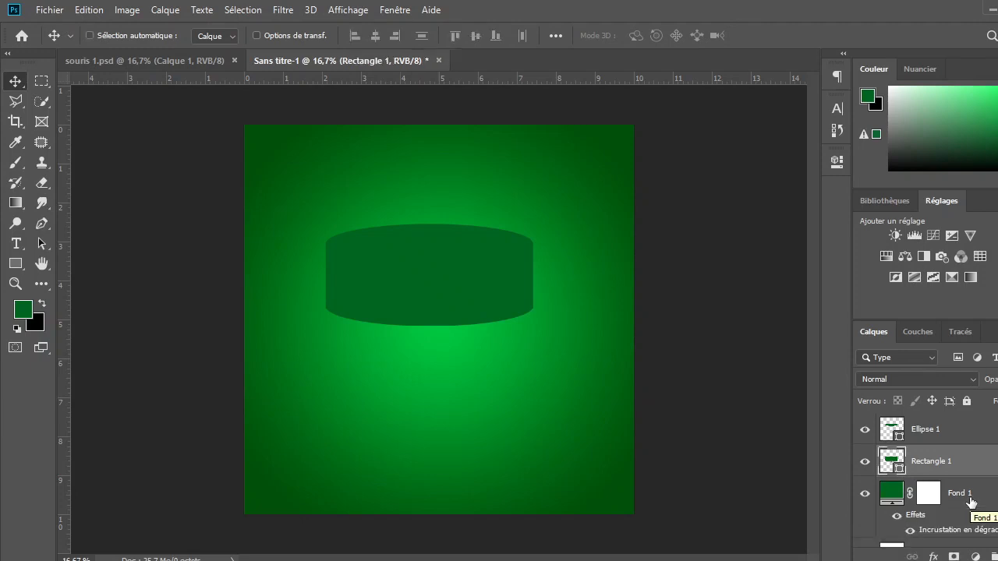
key(ctrl+z)
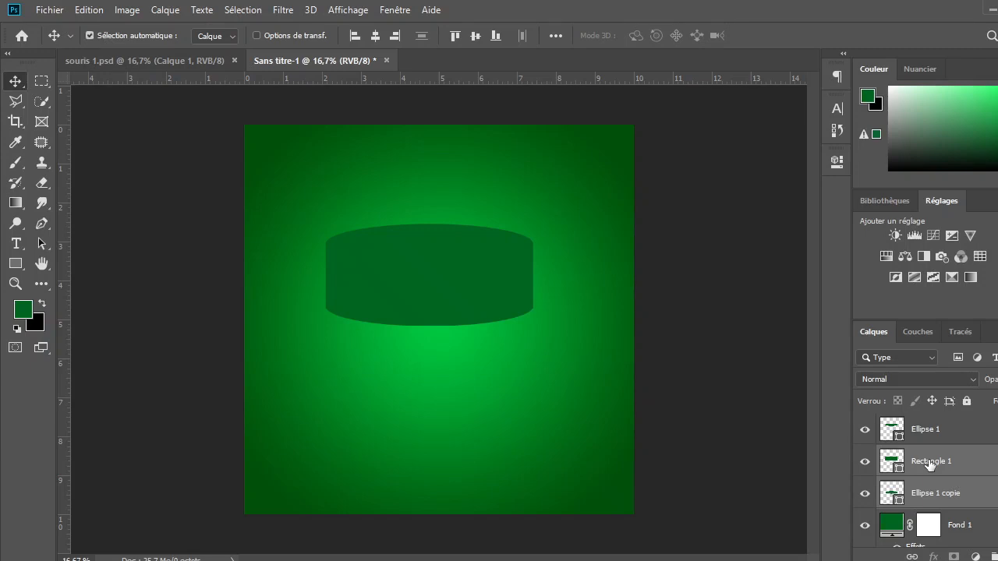
- Try merging the rectangle and lower ellipse, duplicating the result and hiding the original, and undo back to three separate shape layers
key(ctrl+e)
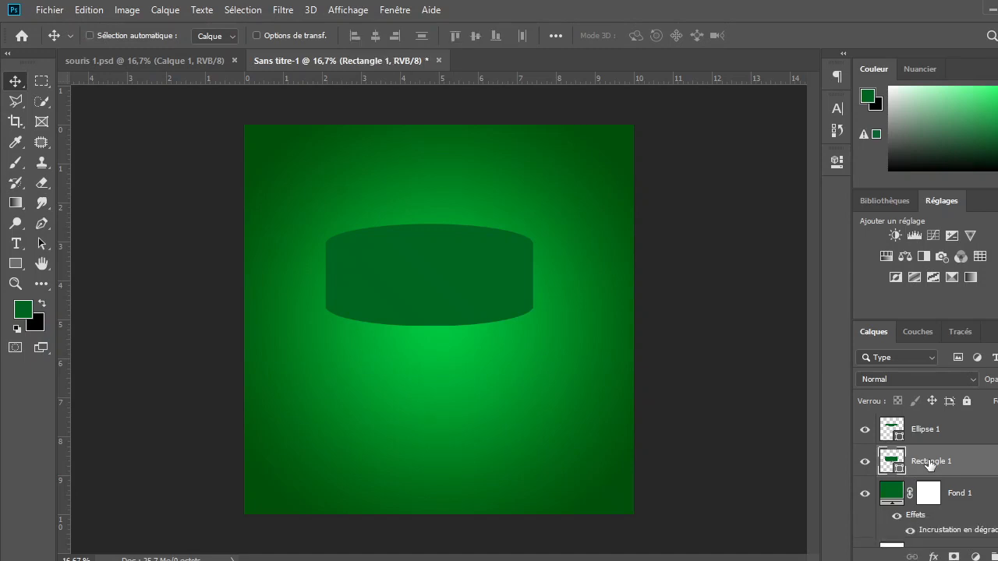
key(ctrl+j)
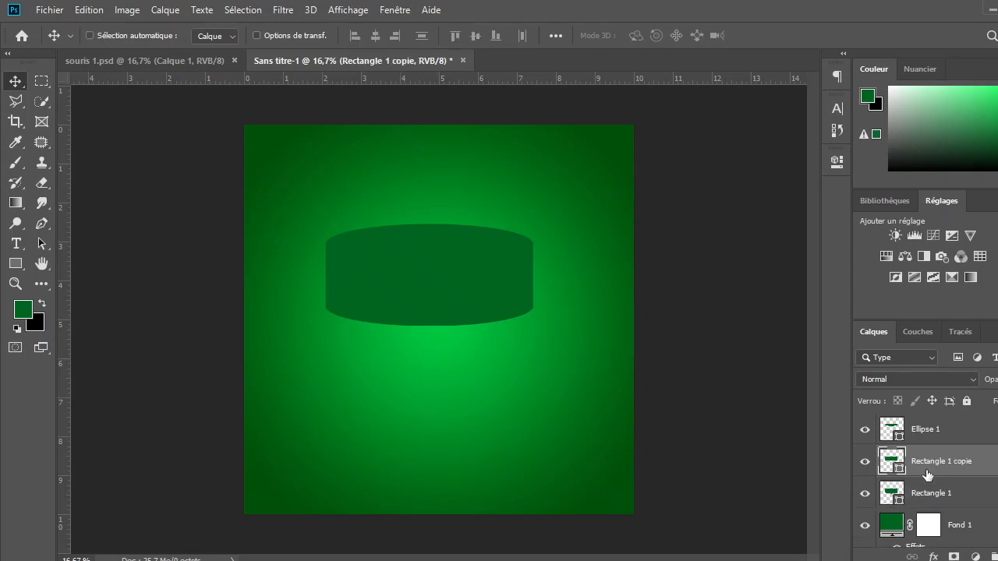
click(865, 493)
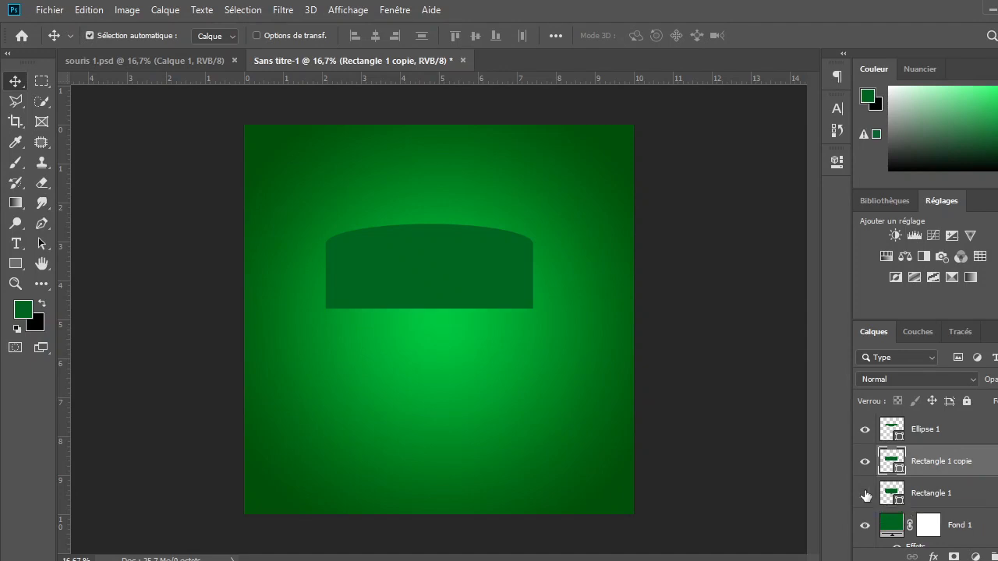
key(ctrl+z)
key(ctrl+z)
key(ctrl+shift+z)
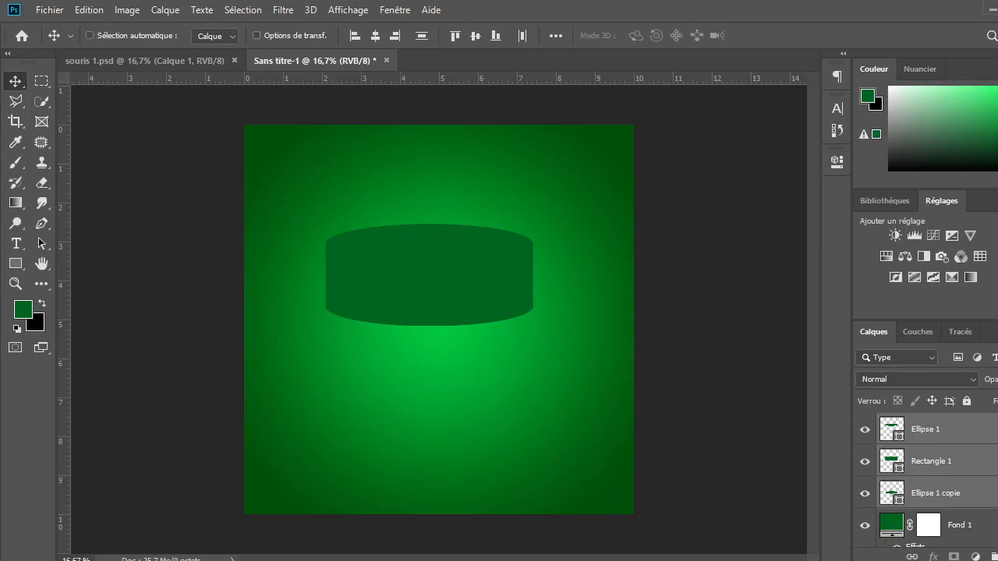
- Merge the rectangle with the lower ellipse once more and duplicate the resulting shape layer
click(996, 461)
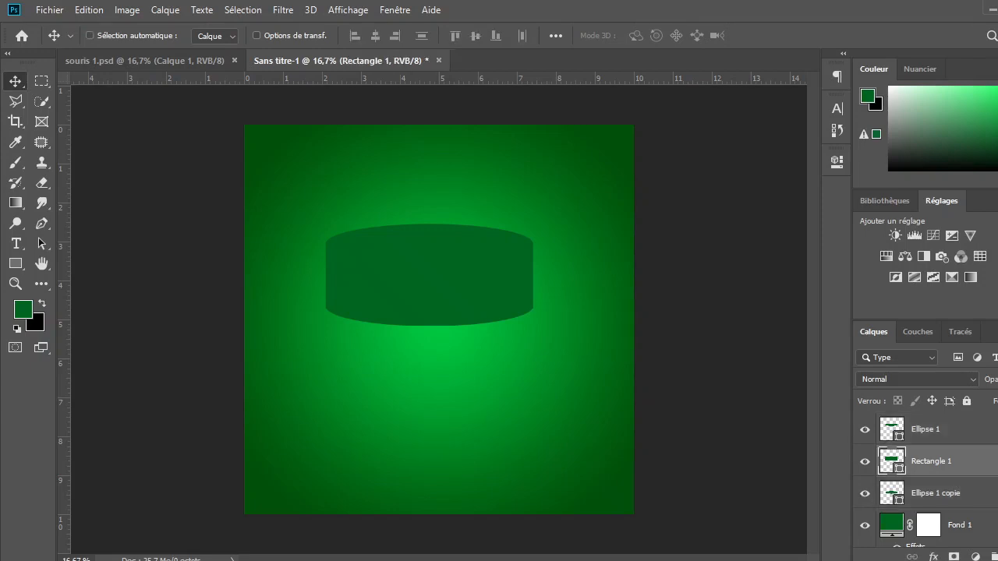
ctrl+click(986, 493)
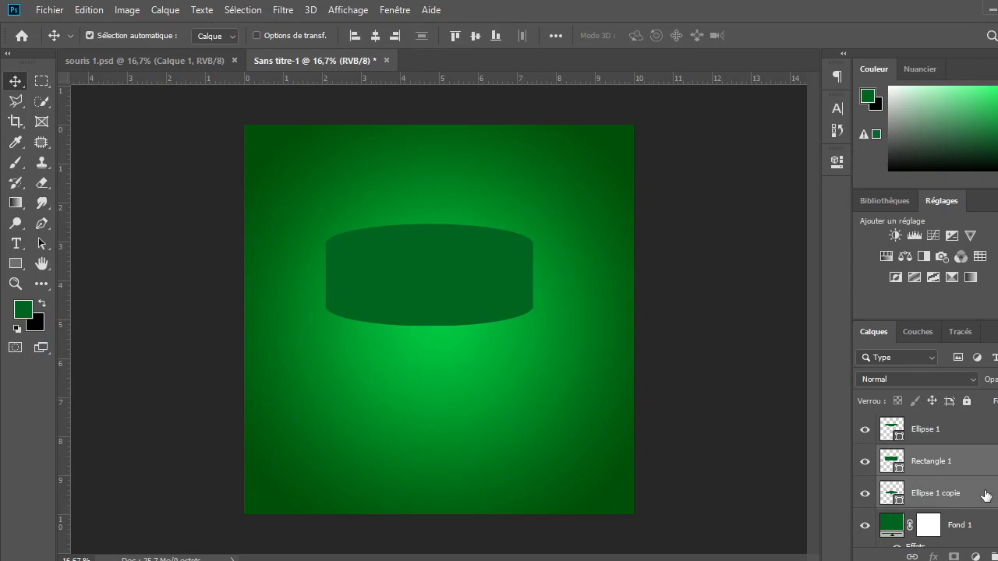
key(ctrl+e)
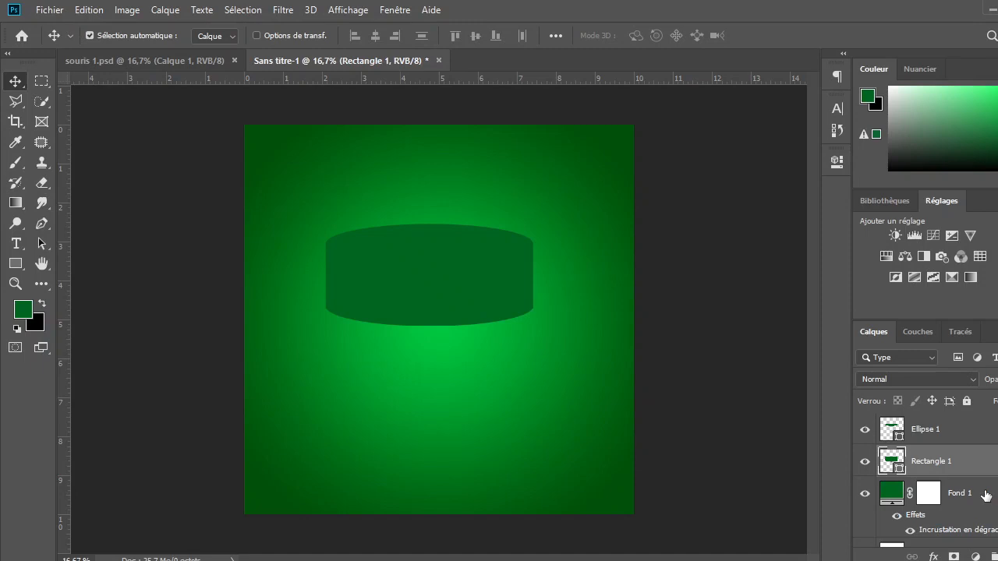
key(ctrl+j)
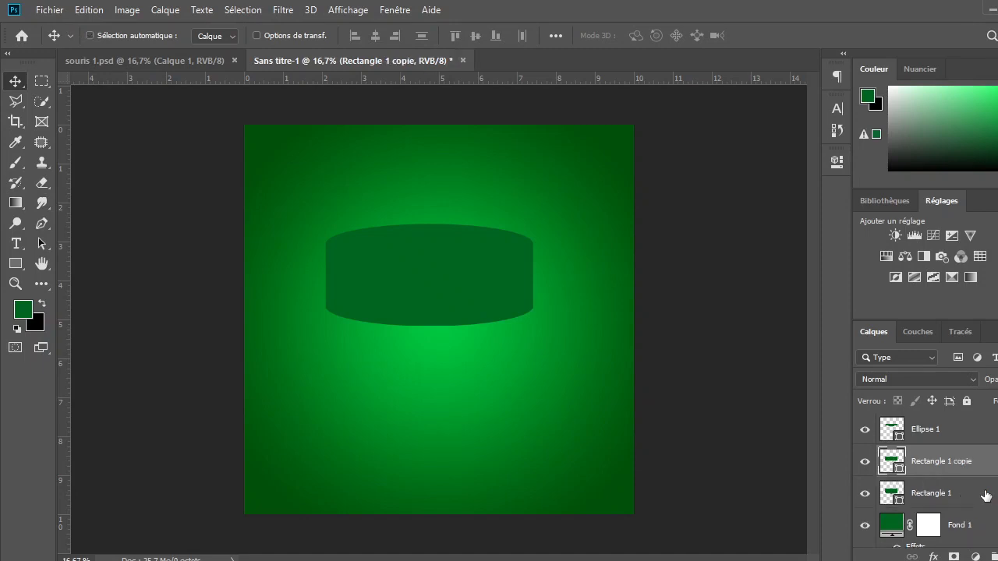
- Compare the merged podium side with its copy by toggling their visibility, and undo back to the separate rectangle and ellipses
click(865, 462)
click(866, 465)
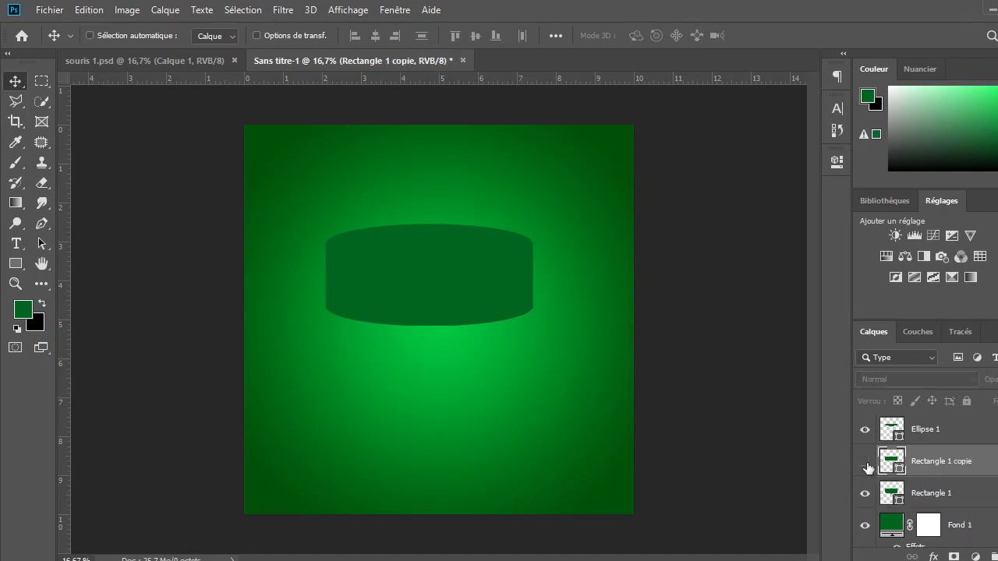
click(866, 497)
click(866, 494)
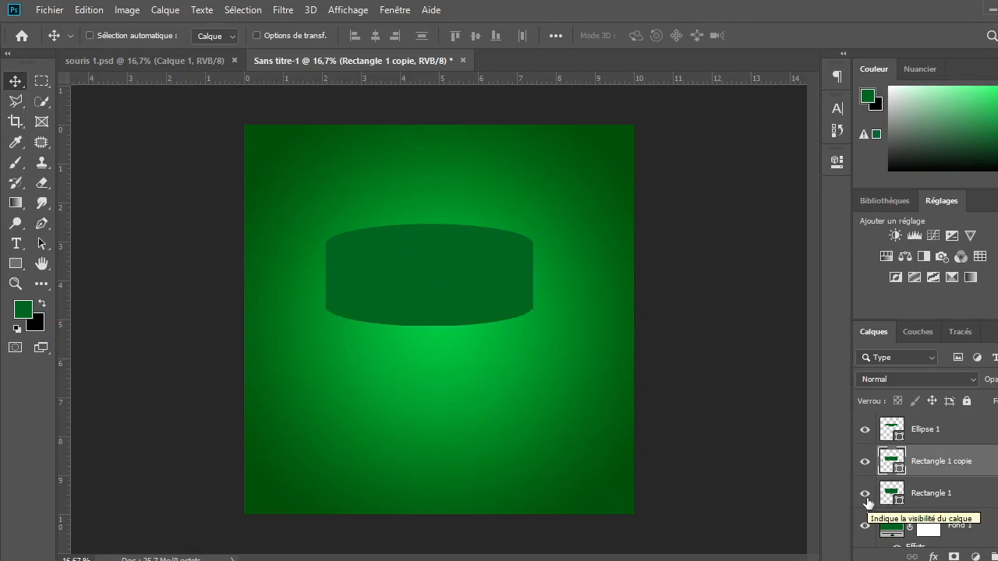
ctrl+click(865, 494)
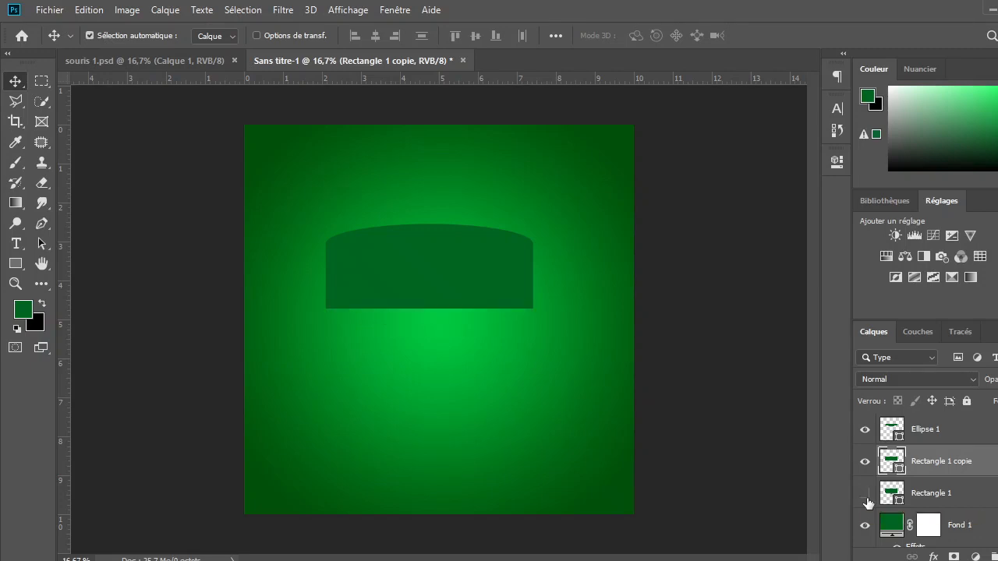
ctrl+click(866, 494)
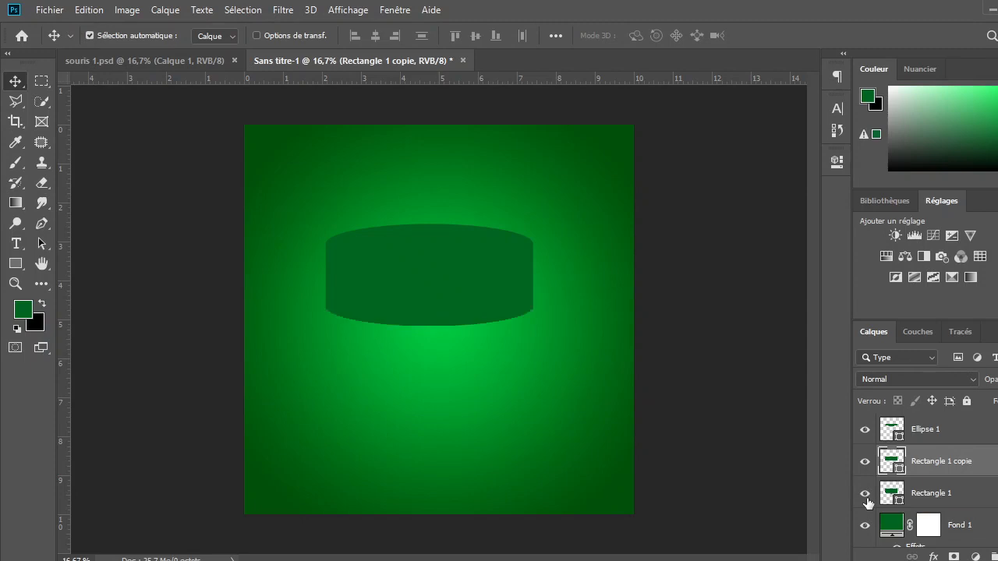
key(ctrl+comma)
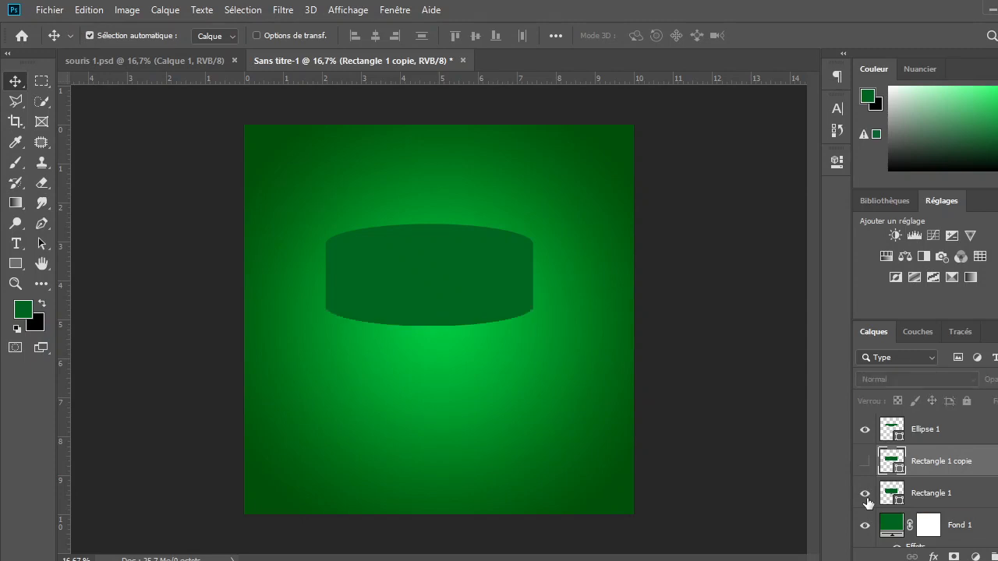
key(ctrl+comma)
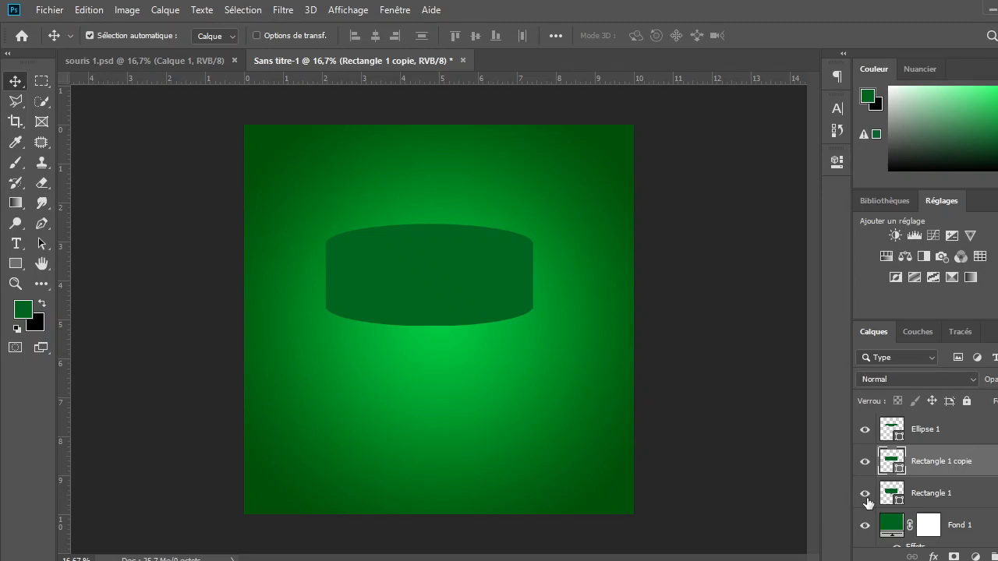
key(Delete)
key(ctrl+z)
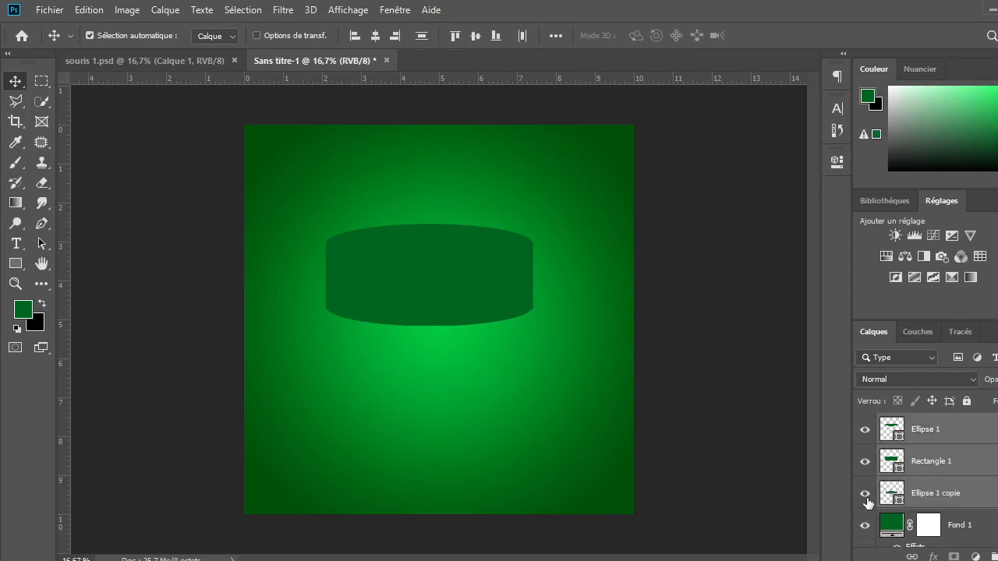
- Check the lower ellipse by toggling its visibility and realign the rectangle and both ellipses on their horizontal centres
key(shift+Left)
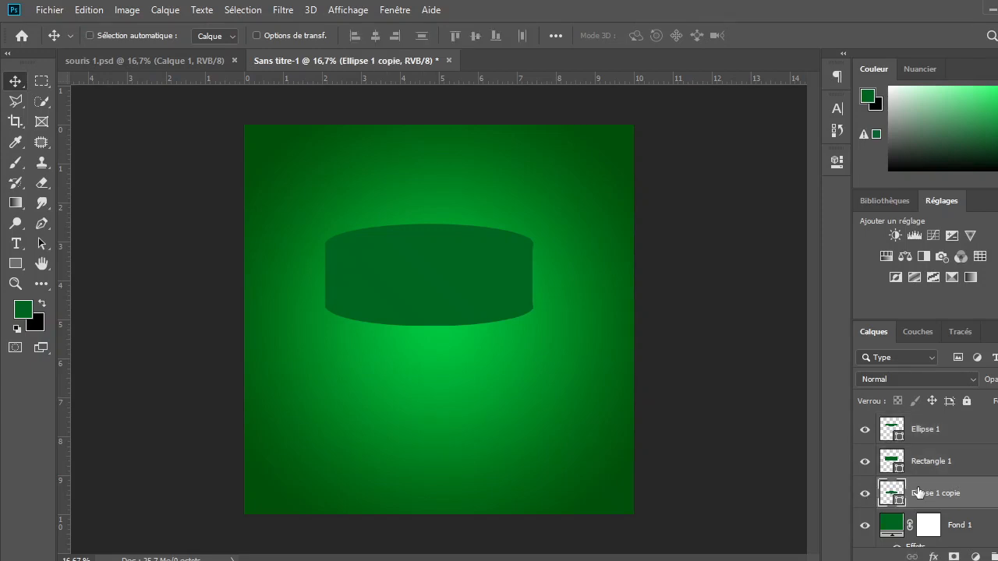
click(866, 495)
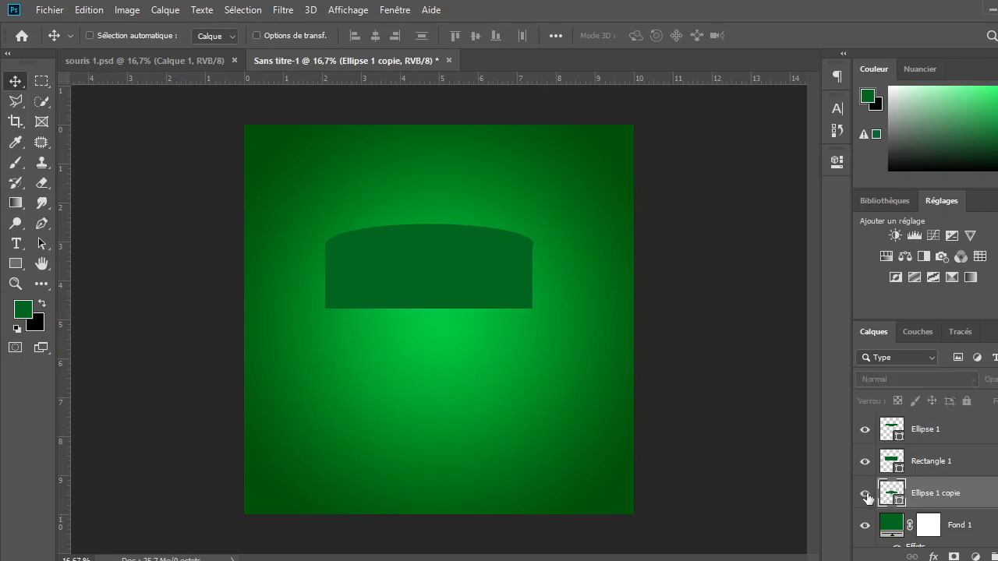
click(866, 495)
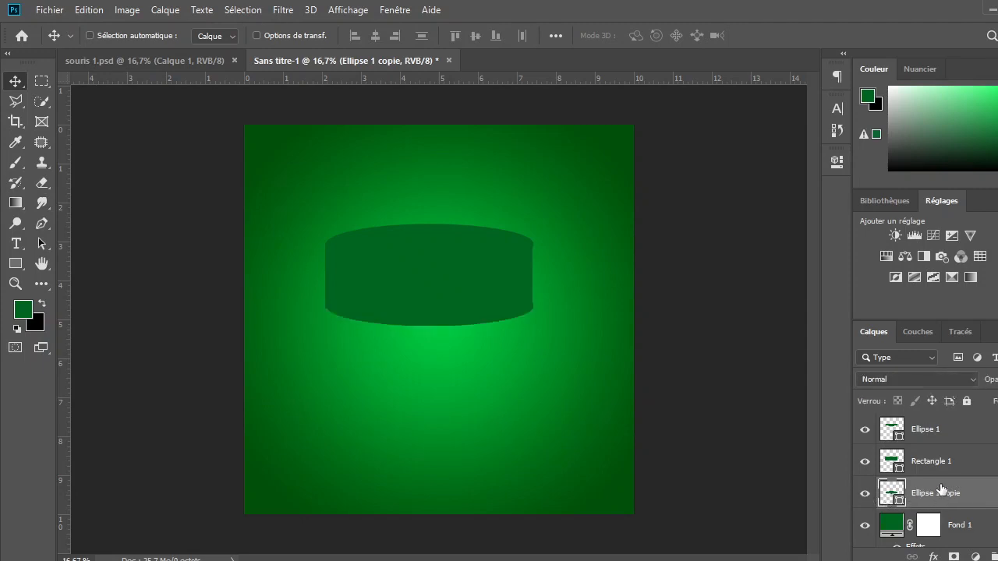
key(ctrl)
ctrl+click(928, 441)
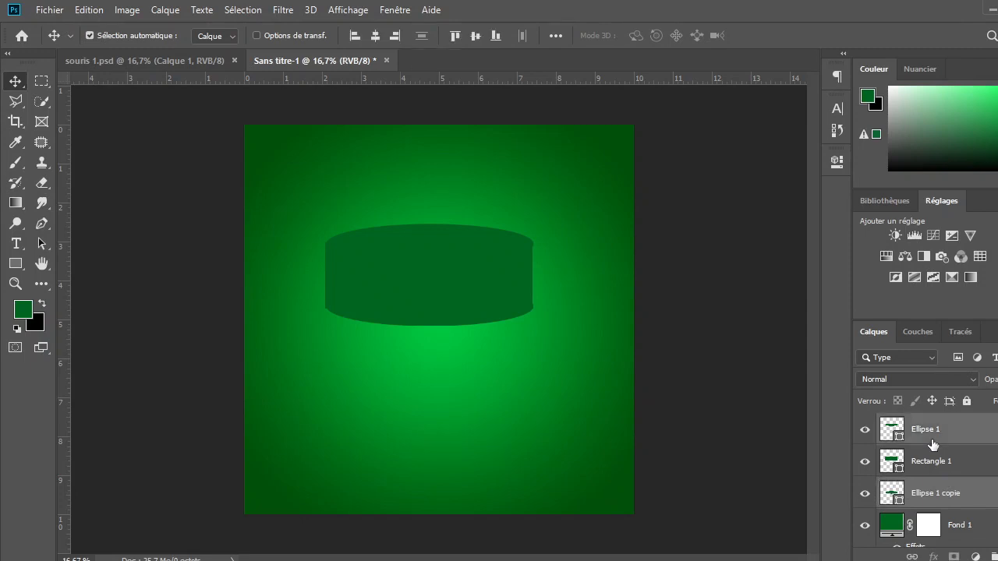
ctrl+click(919, 461)
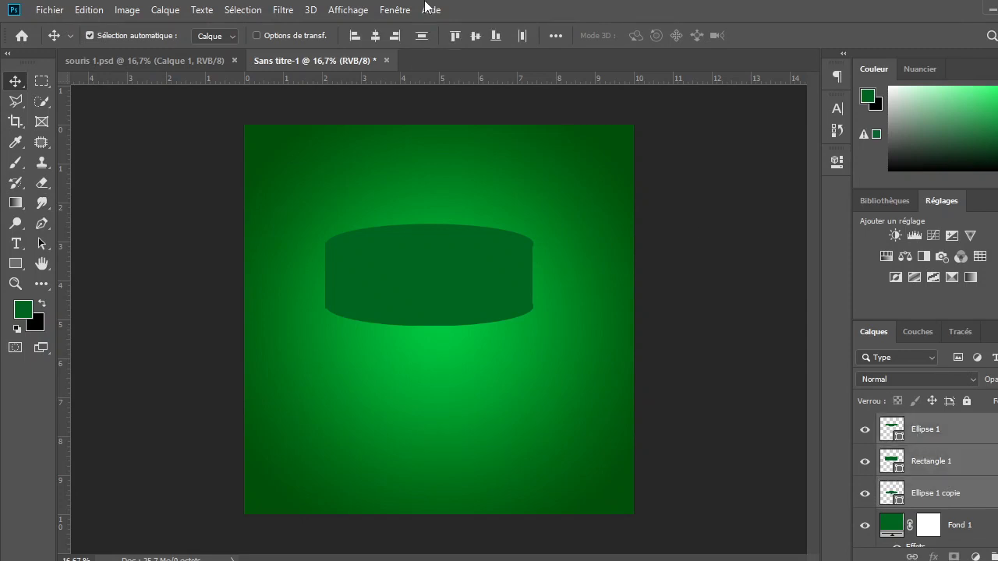
click(373, 39)
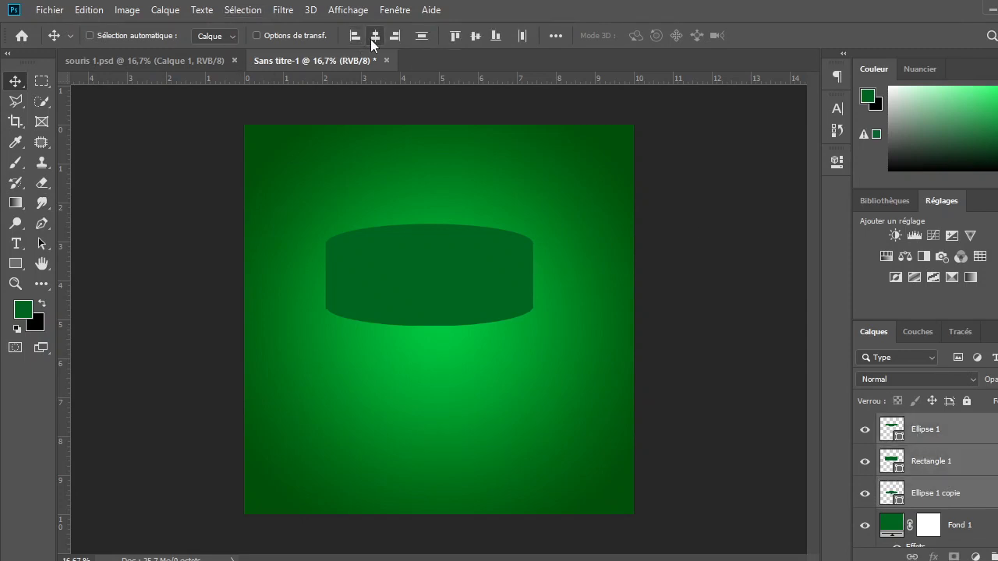
- Merge the rectangle and the lower ellipse into one shape layer, leaving the upper ellipse separate
click(965, 470)
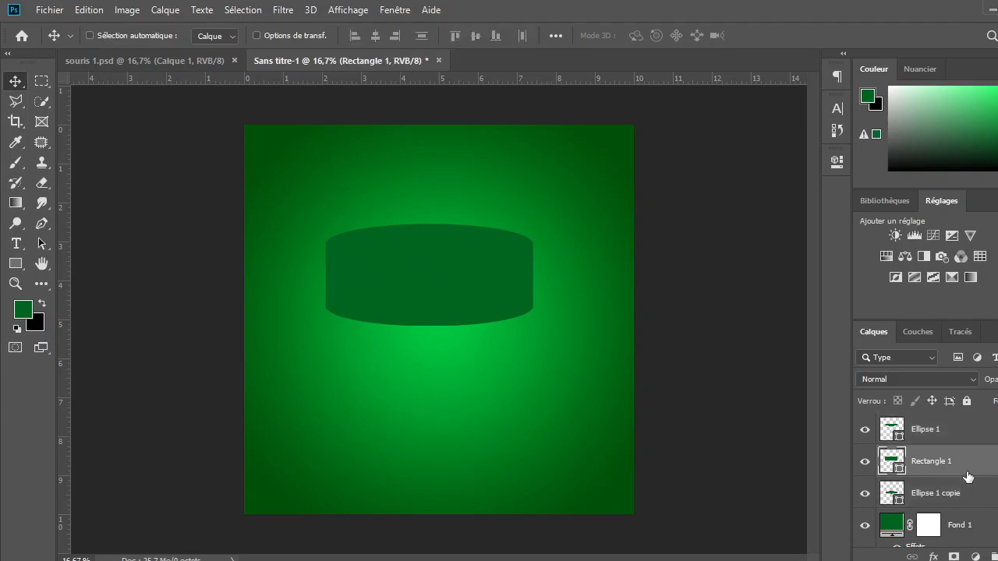
ctrl+click(959, 499)
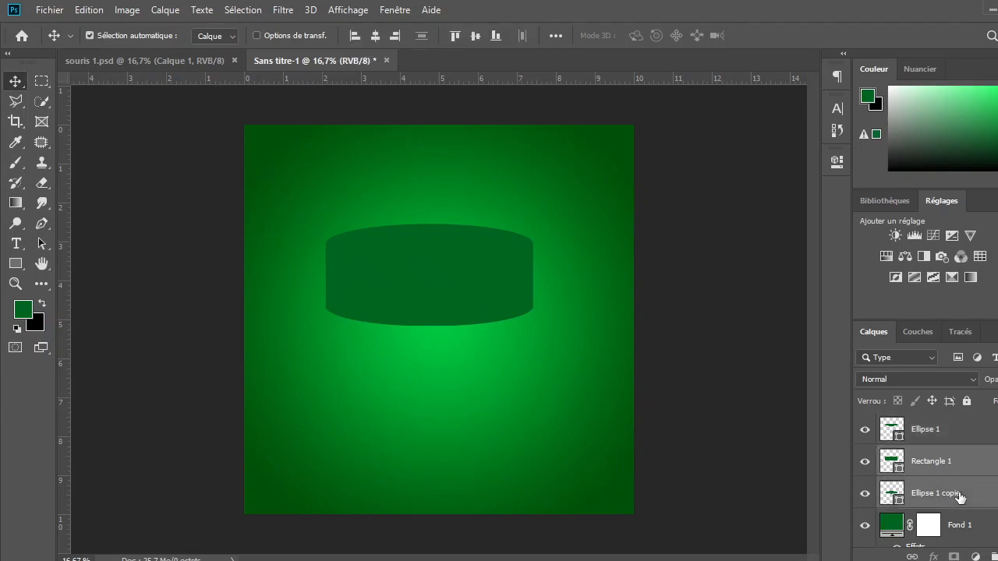
key(ctrl+j)
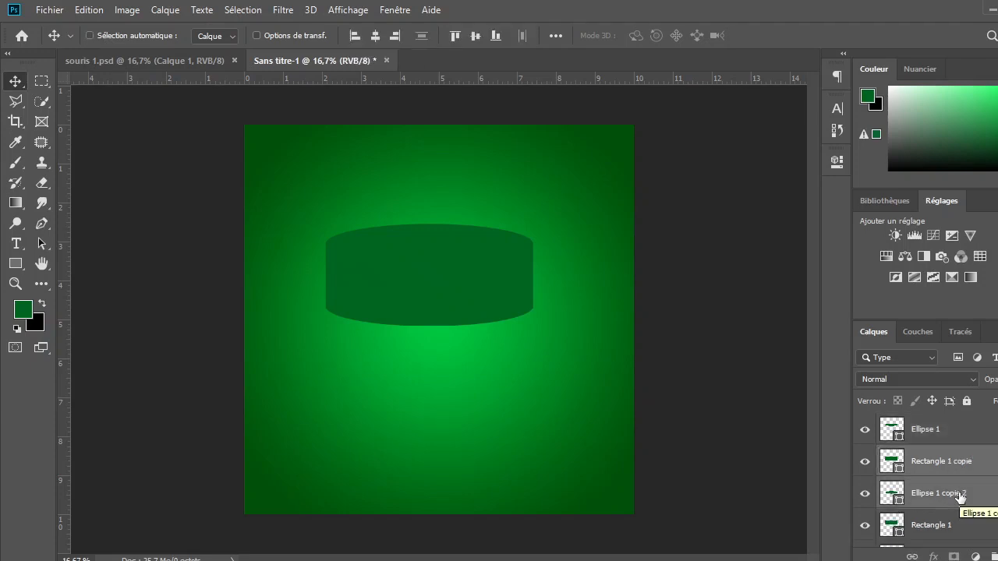
key(ctrl+z)
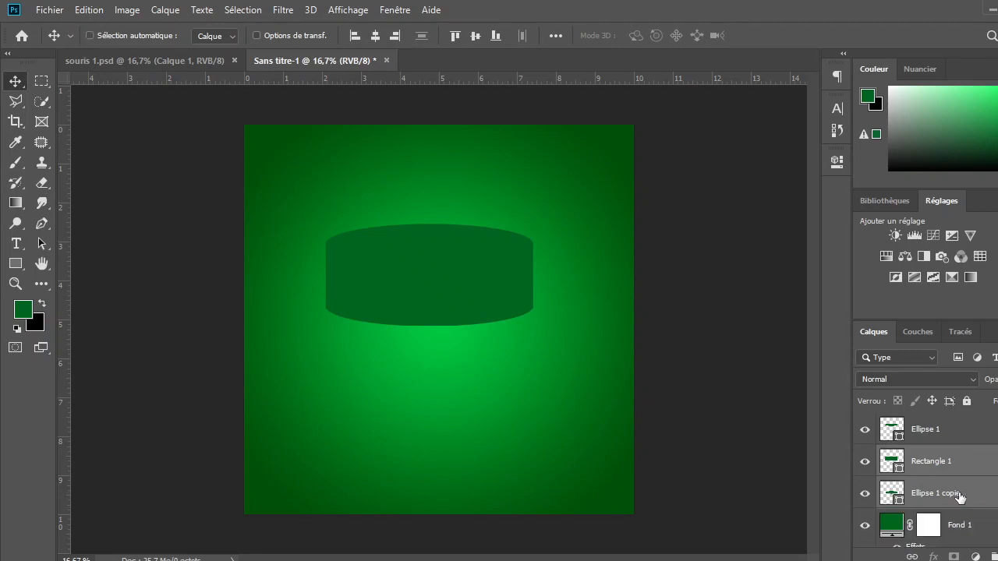
key(ctrl+z)
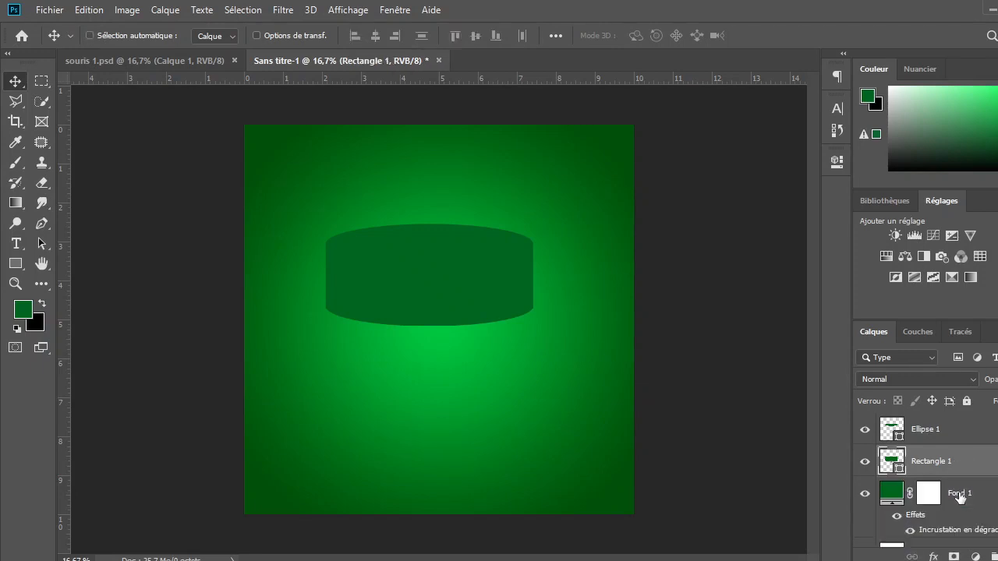
- Duplicate the merged podium side and hide the original layer beneath the copy
click(865, 462)
click(864, 464)
key(ctrl+j)
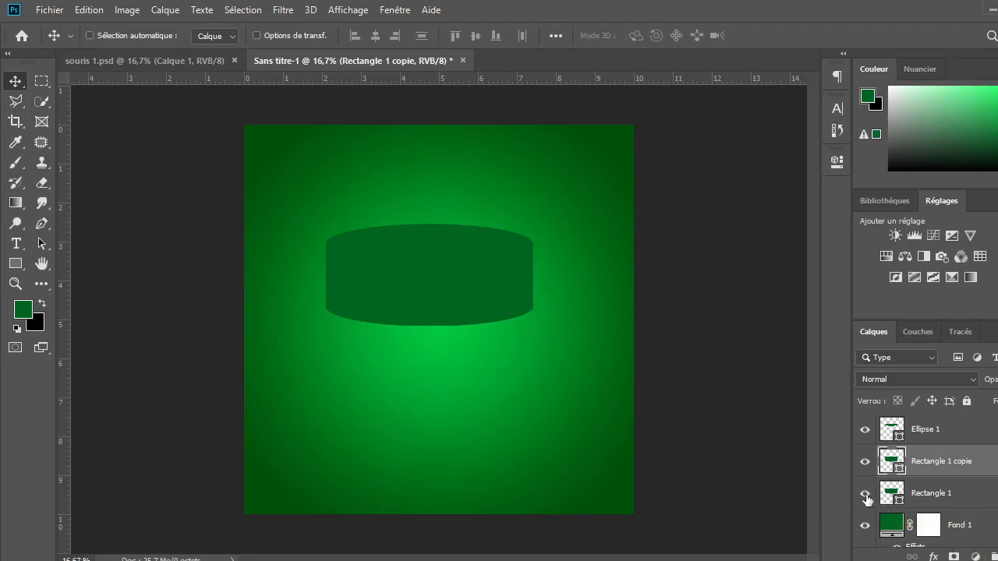
click(865, 494)
- Paint a soft black 396 px brush stroke down the podium's left edge on a new layer above the podium side copy
key(ctrl+shift+alt+n)
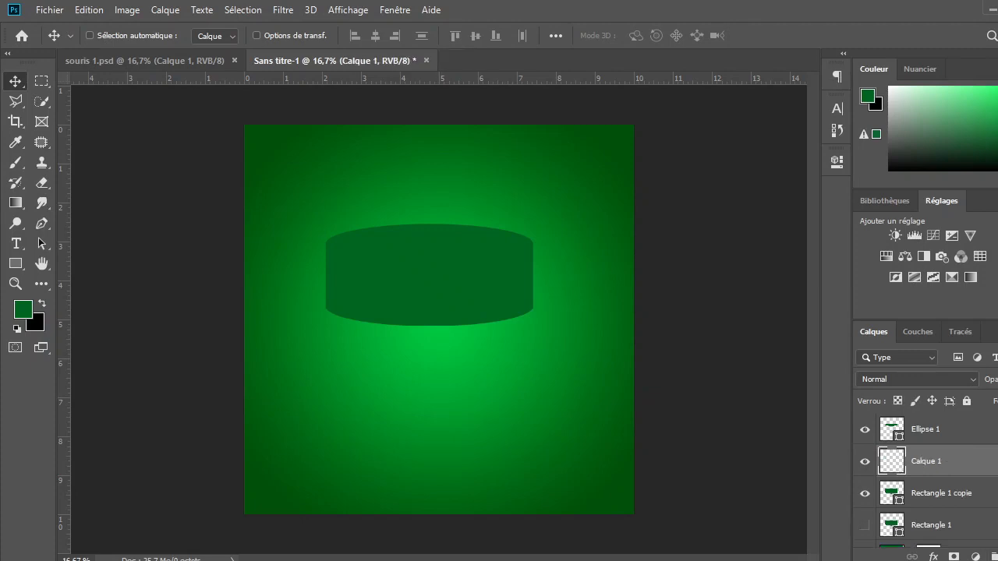
click(44, 303)
click(17, 162)
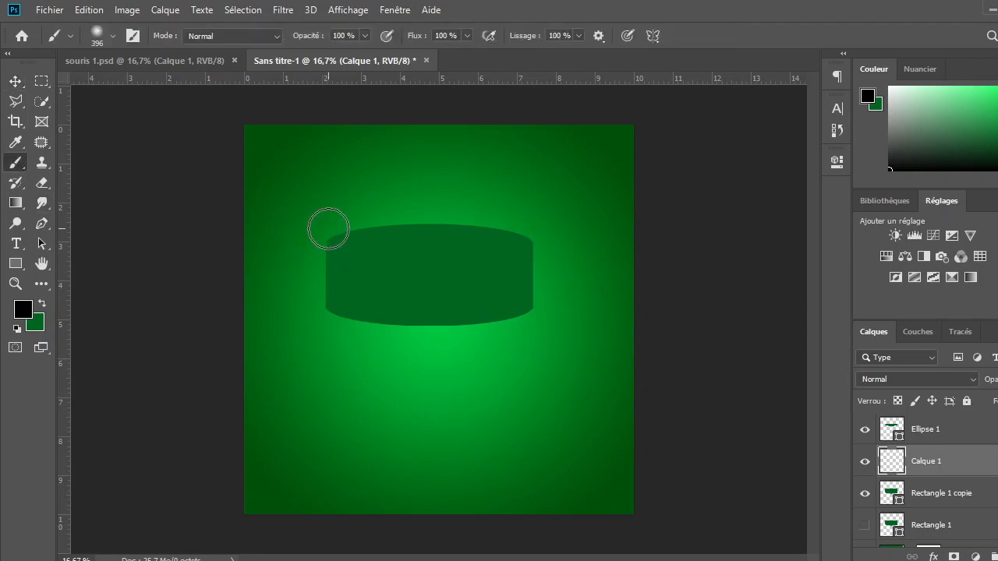
mouse_move(328, 230)
mouse_down()
mouse_move(321, 266)
mouse_move(347, 309)
mouse_move(329, 354)
mouse_up()
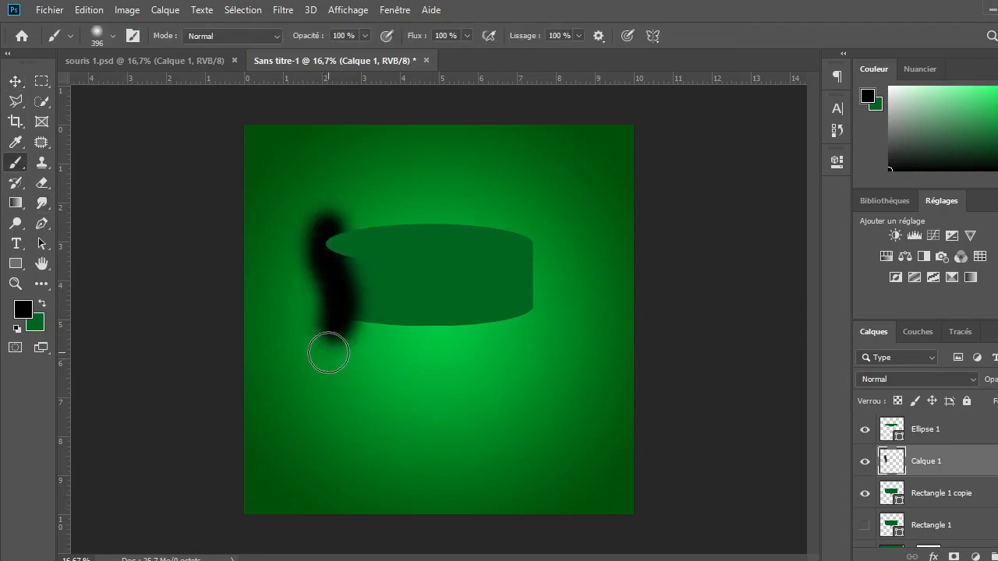
- Undo the uneven left stroke and paint straighter soft black strokes down the podium's left and right edges
key(ctrl+z)
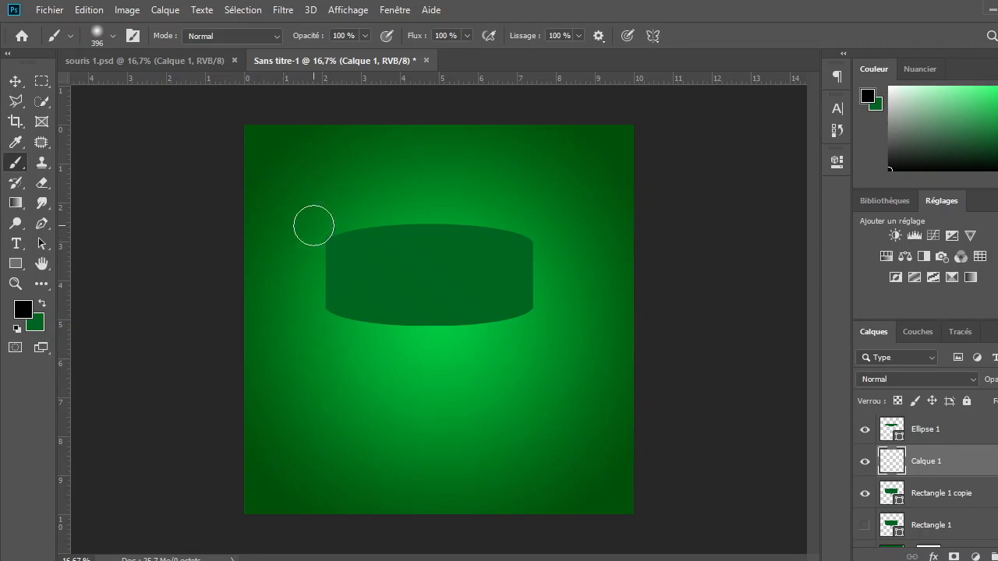
drag(334, 225, 320, 363)
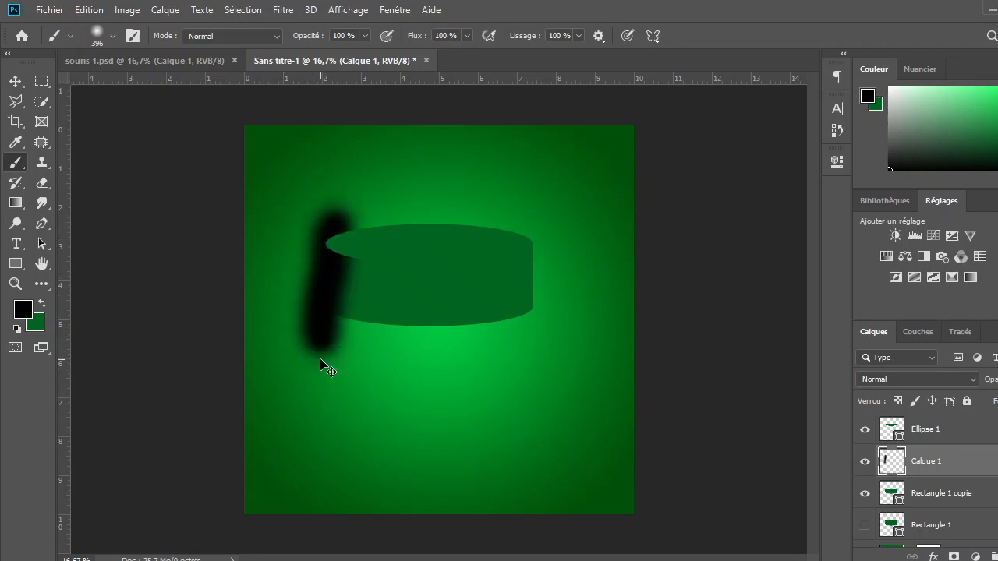
key(ctrl+z)
click(329, 327)
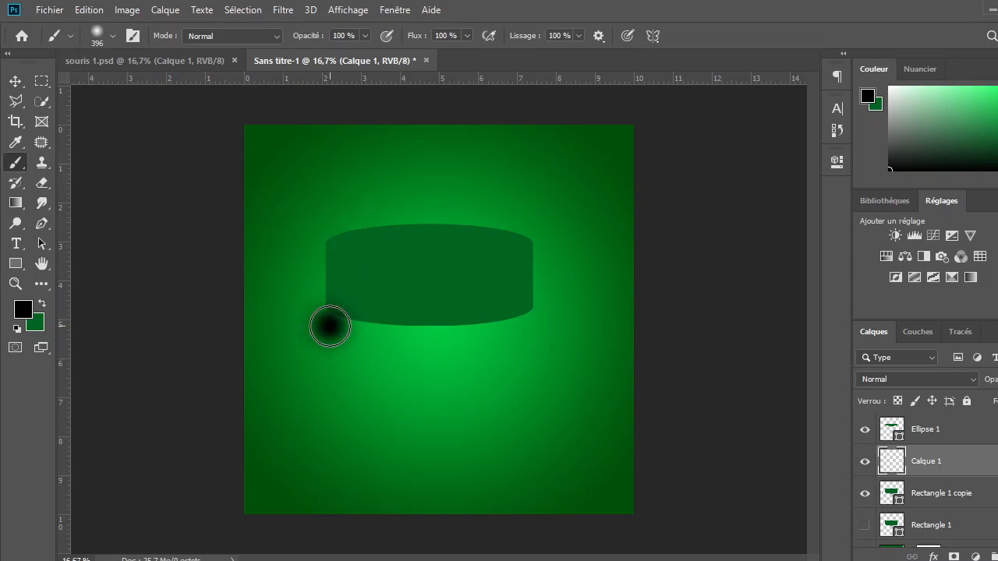
drag(330, 326, 341, 204)
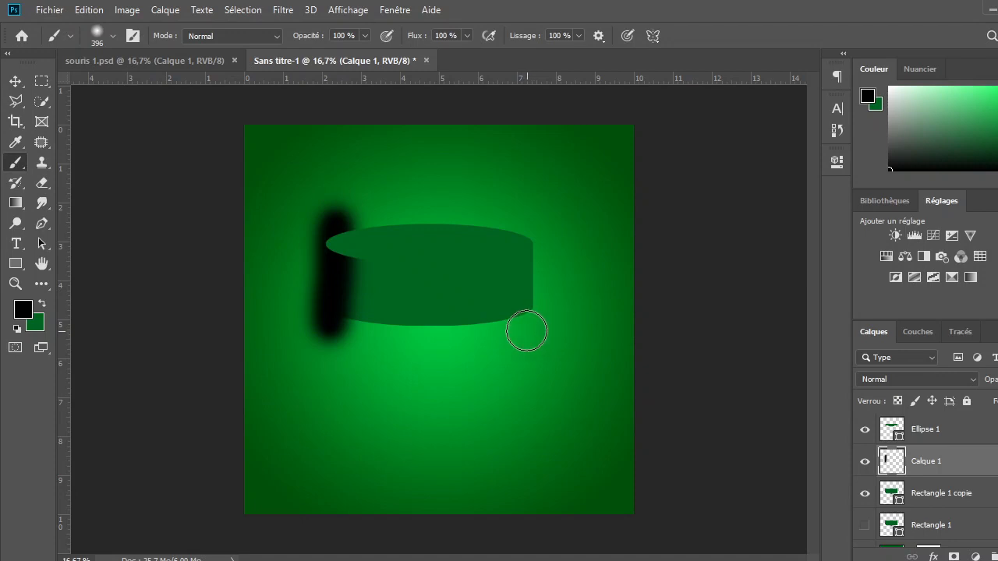
mouse_move(526, 331)
mouse_down()
mouse_move(513, 293)
mouse_move(531, 265)
mouse_move(524, 208)
mouse_move(522, 267)
mouse_move(535, 348)
mouse_up()
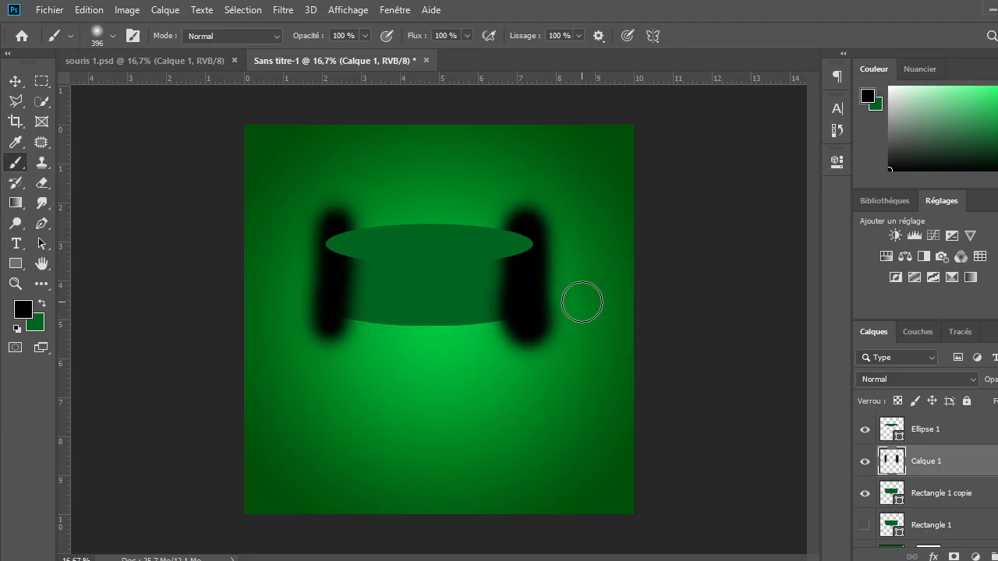
- Apply a Gaussian blur with a radius of 69,7 pixels to the black shading strokes
click(279, 11)
mouse_move(312, 230)
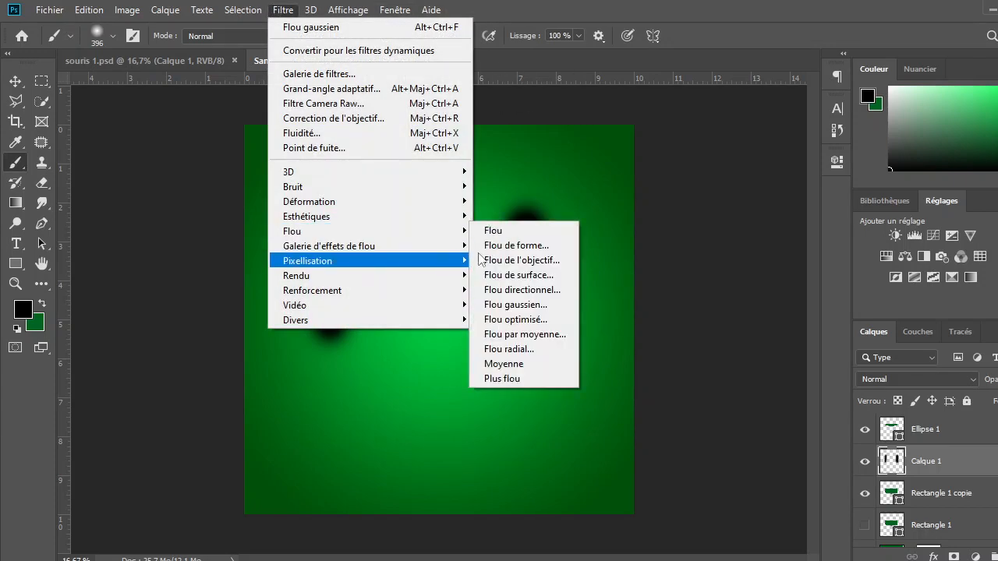
click(515, 305)
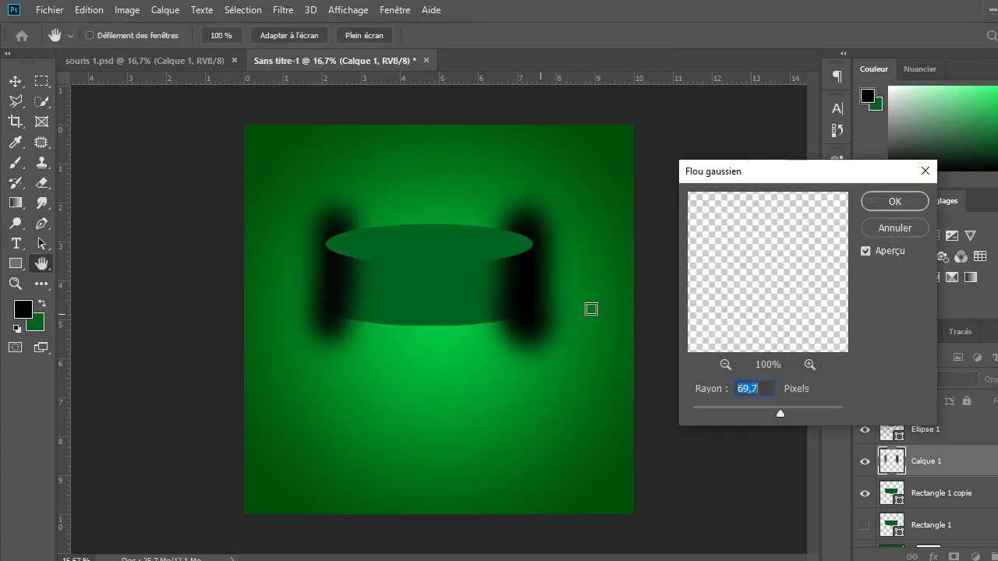
click(895, 202)
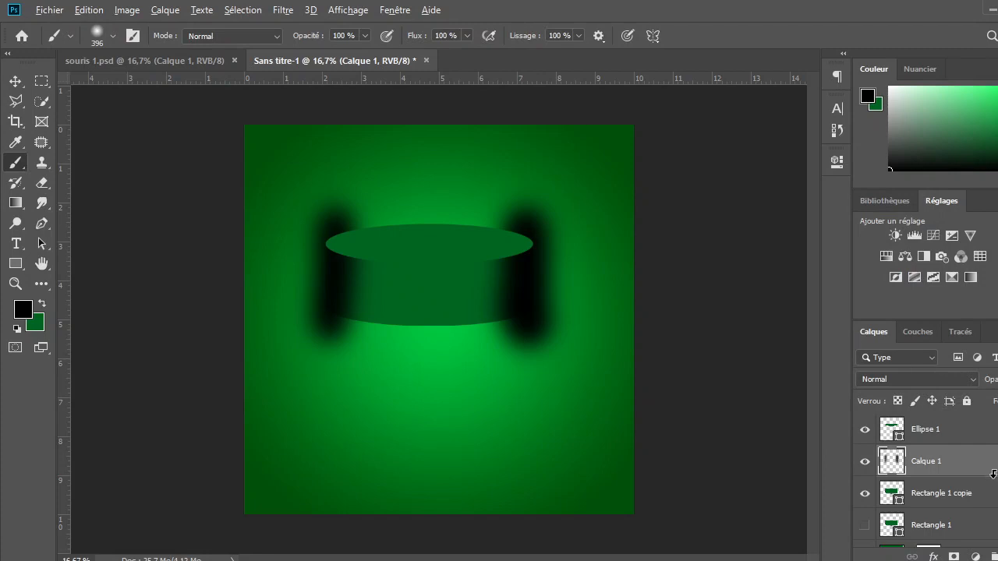
- Clip the blurred shading layer to the podium side copy and lower its opacity
alt+click(993, 474)
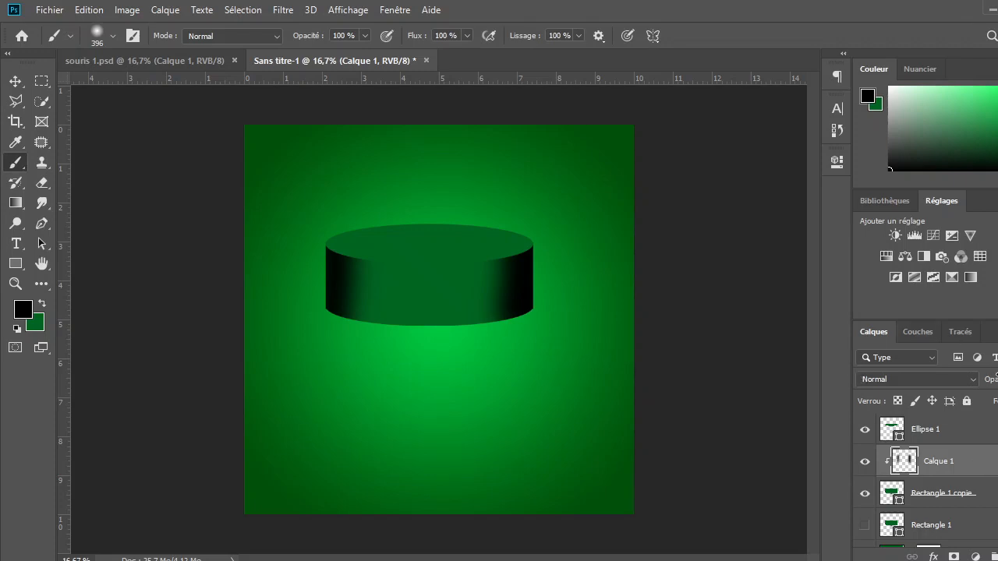
drag(996, 378, 992, 378)
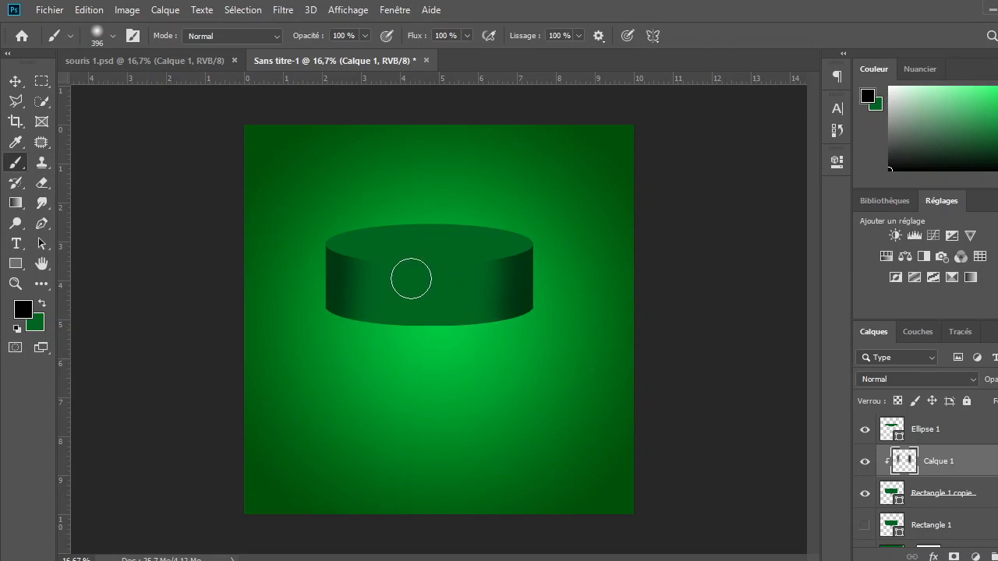
- Set the foreground colour to white (ffffff)
click(23, 318)
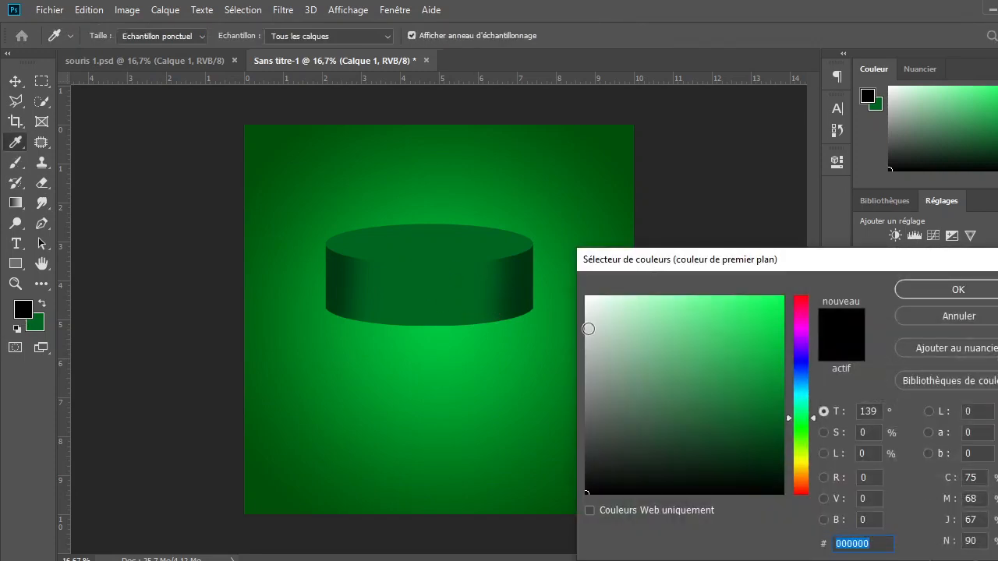
click(586, 297)
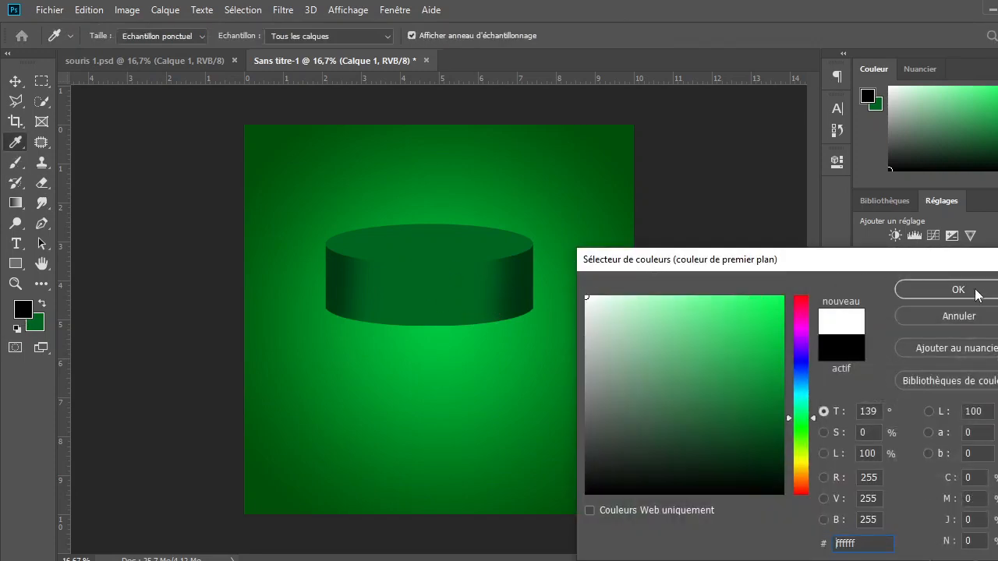
click(957, 290)
click(421, 261)
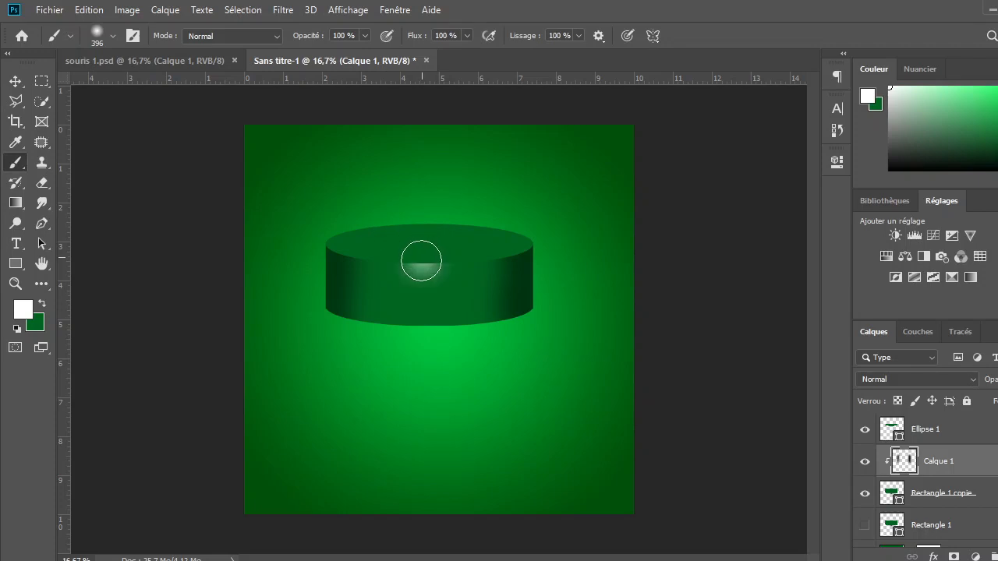
drag(421, 261, 424, 343)
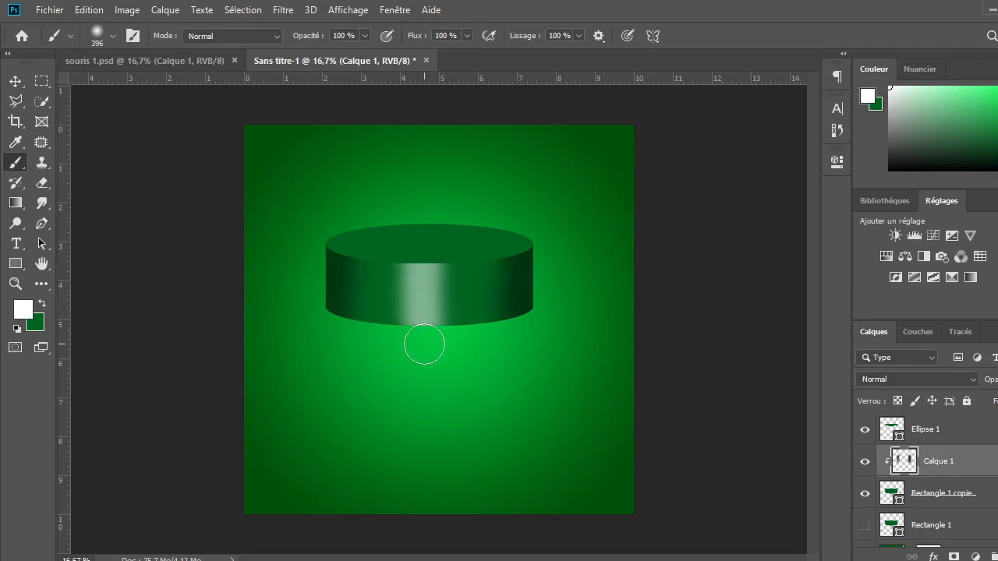
key(ctrl+z)
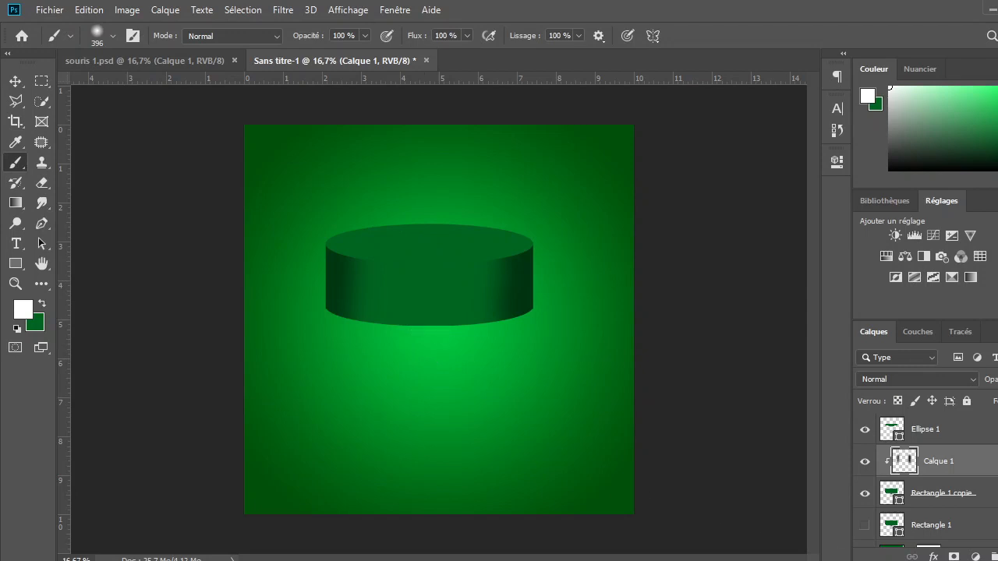
- Paint a soft white vertical highlight down the middle of the podium side on a new layer above the shading
key(ctrl+shift+alt+n)
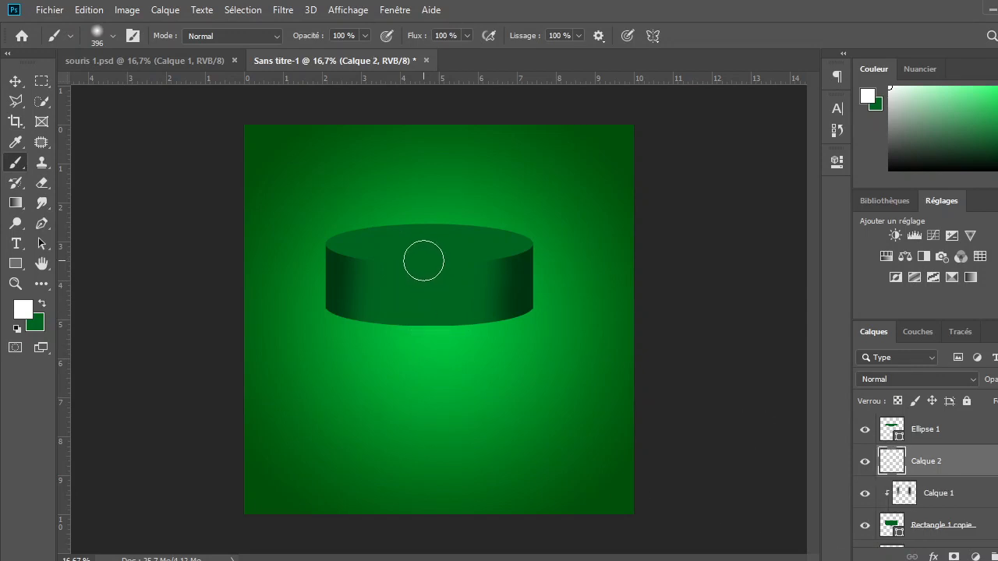
drag(423, 260, 418, 347)
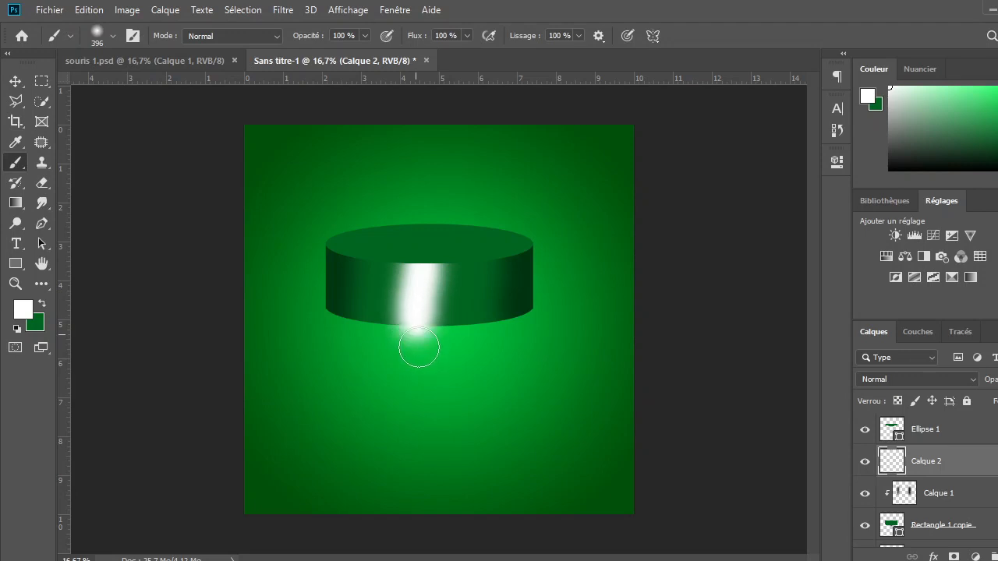
key(ctrl+z)
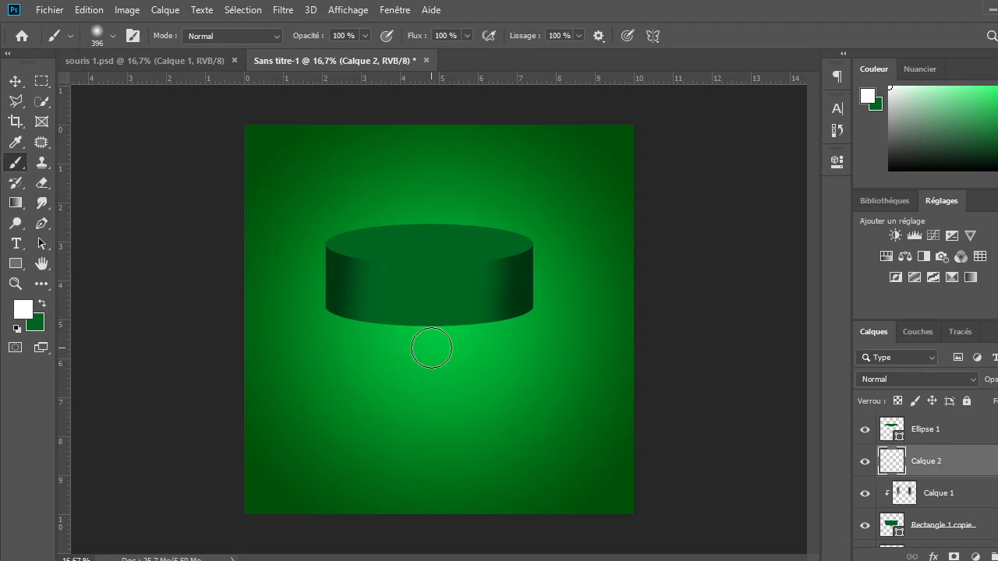
click(422, 268)
drag(422, 268, 423, 356)
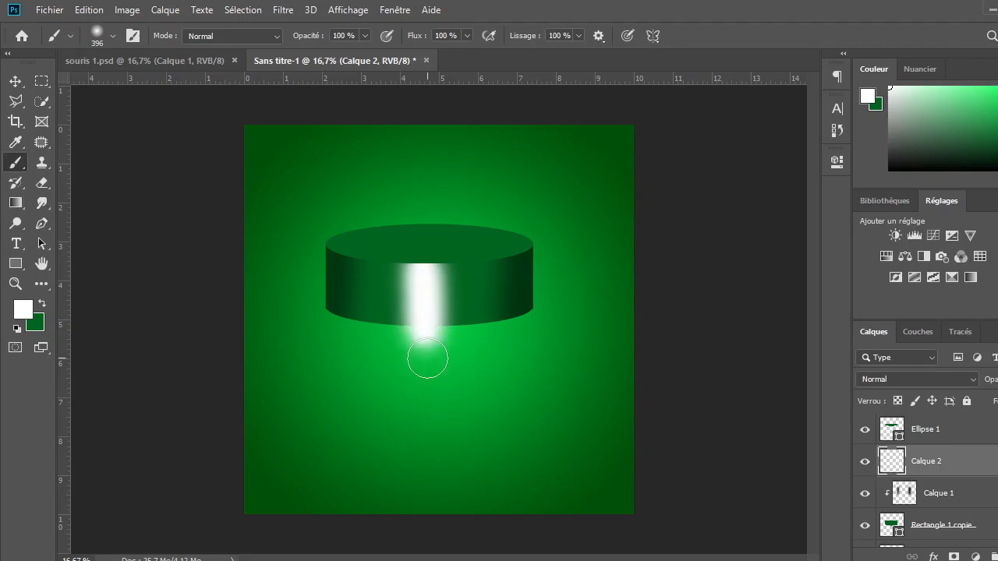
- Clip the white highlight layer to the podium side and set its blending mode to Incrustation
alt+click(990, 474)
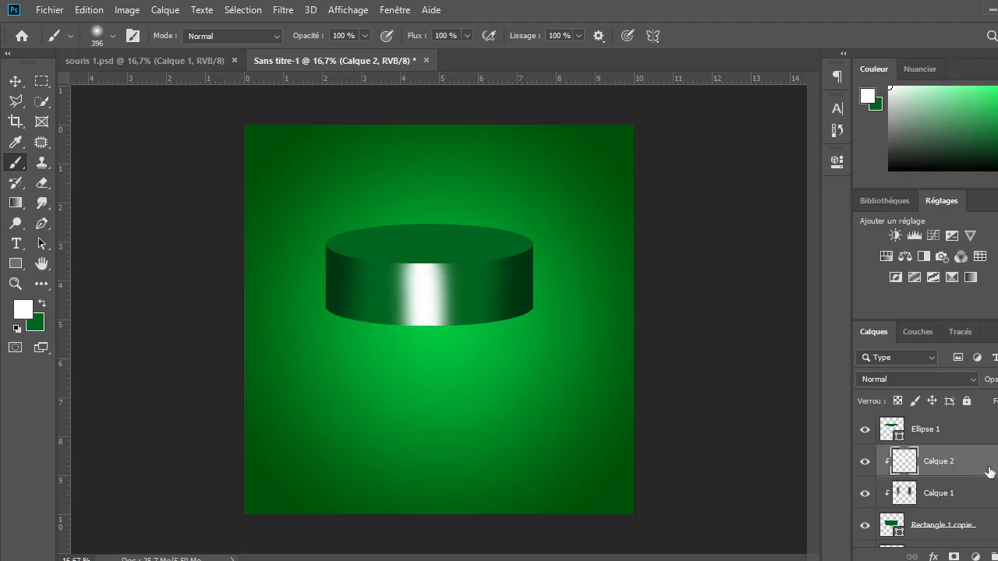
click(950, 379)
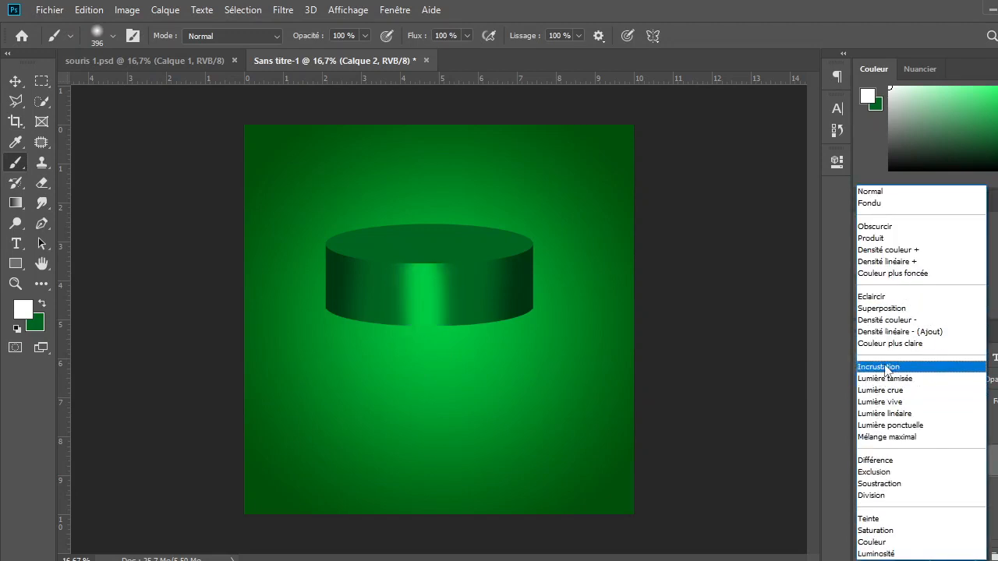
click(884, 366)
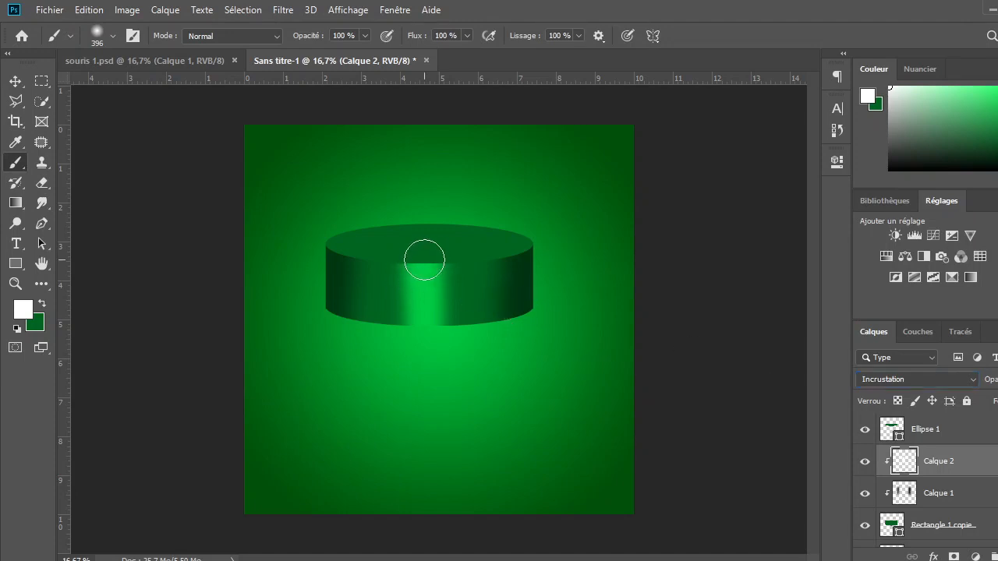
drag(427, 273, 435, 304)
- Paint a second soft white highlight over the first on a new layer clipped to the podium side
key(ctrl+shift+alt+n)
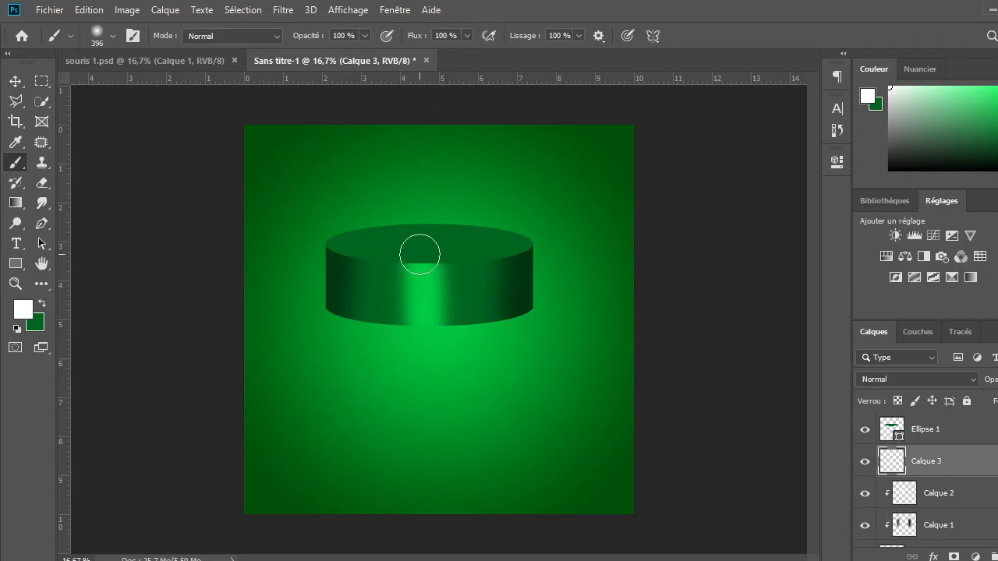
mouse_move(422, 256)
mouse_down()
mouse_move(414, 312)
mouse_move(424, 339)
mouse_up()
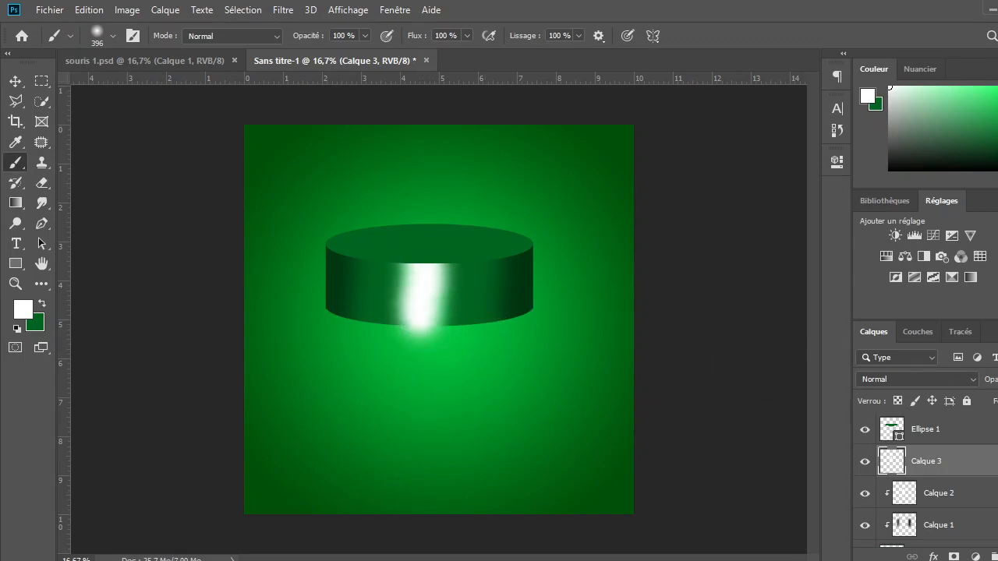
alt+click(978, 474)
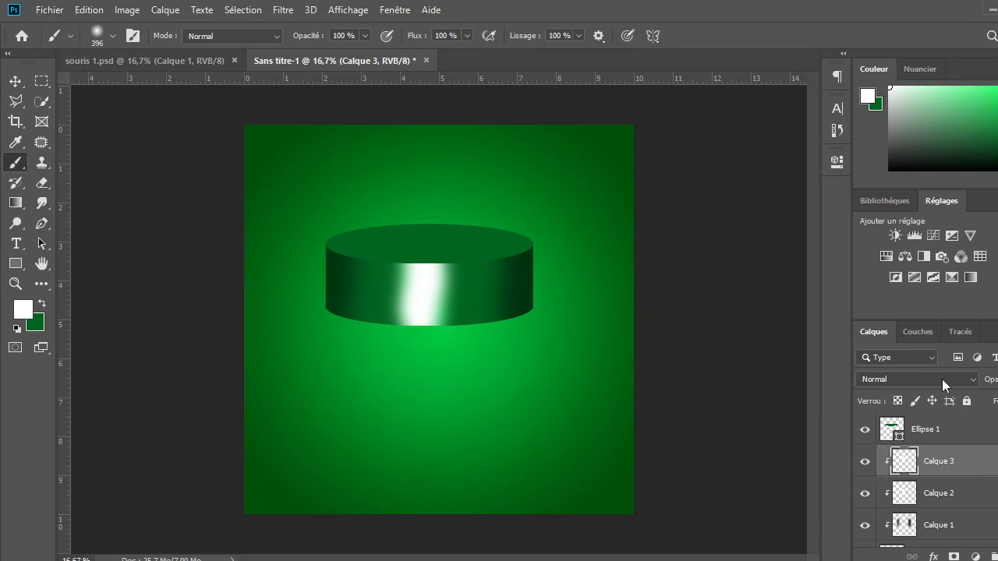
- Set the second highlight layer's blending mode to Incrustation and lower its opacity
click(941, 379)
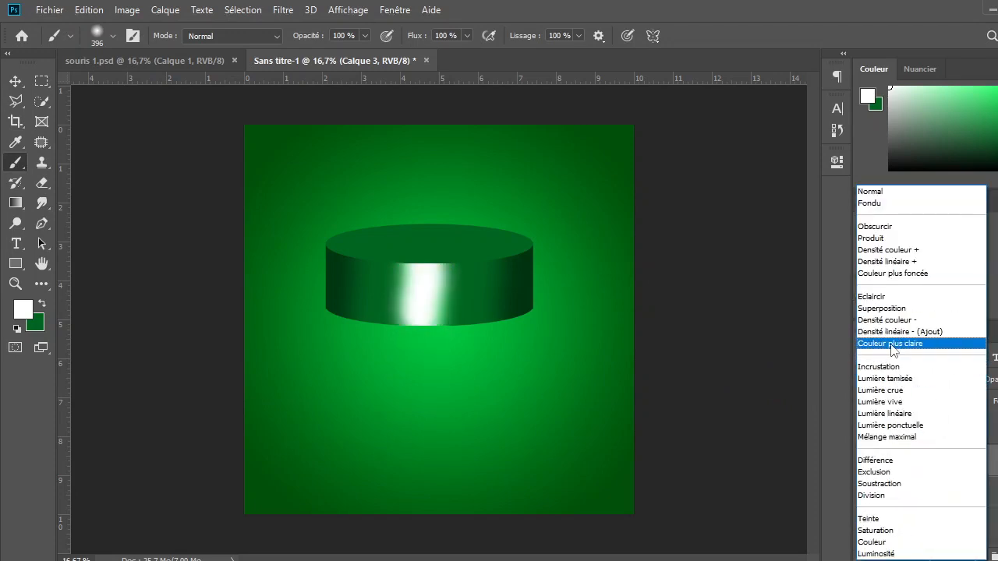
click(898, 366)
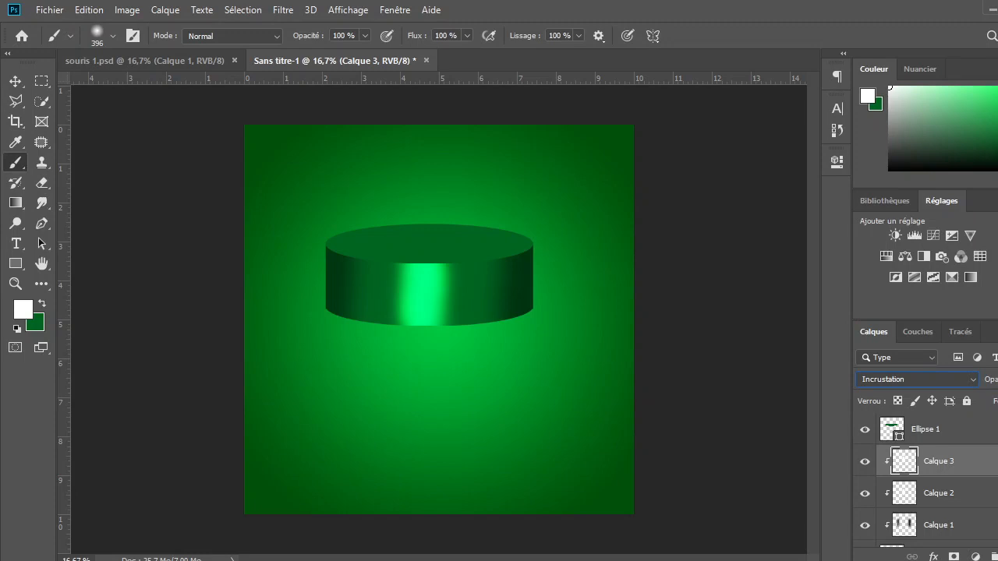
drag(993, 385, 970, 379)
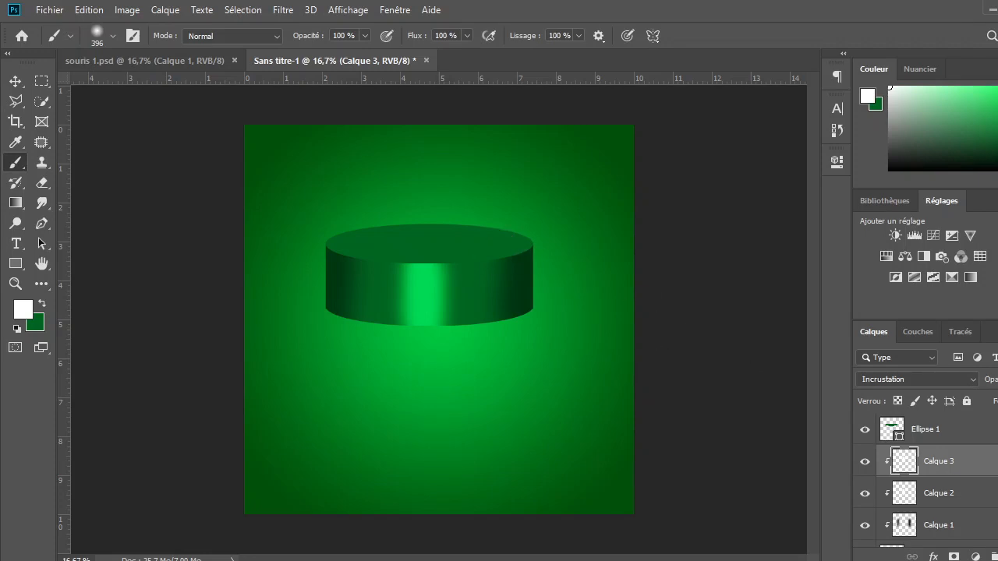
- Duplicate the podium's top ellipse and nudge the copy slightly upward to form a thin rim
key(shift+alt+n)
click(978, 433)
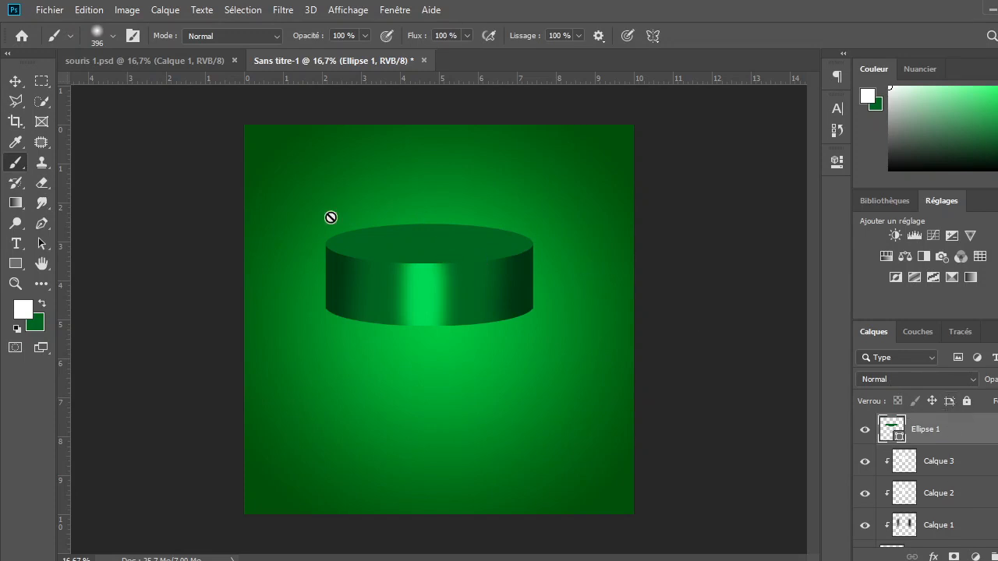
click(14, 81)
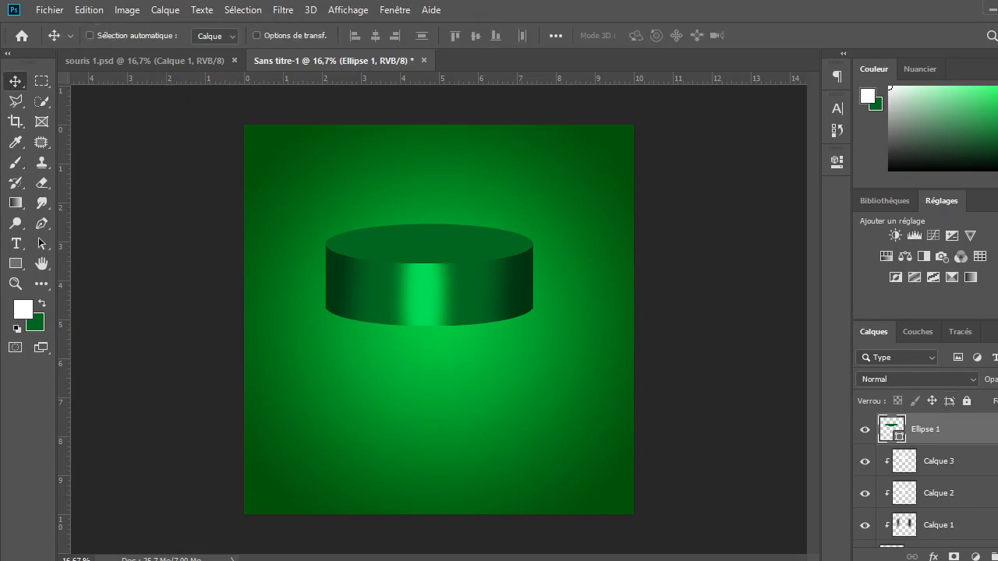
key(ctrl+j)
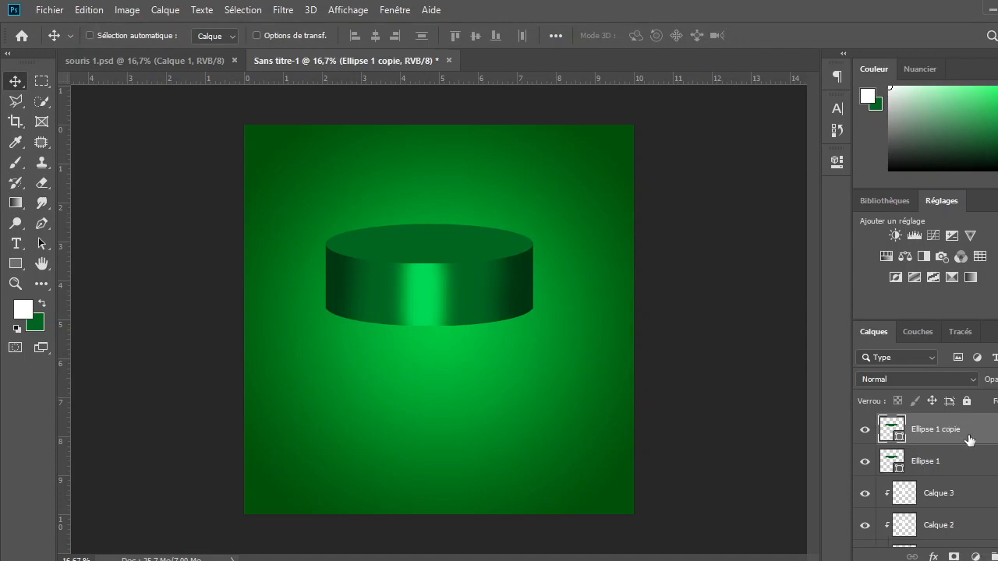
key(shift+Up)
key(shift+Up)
key(shift+Up)
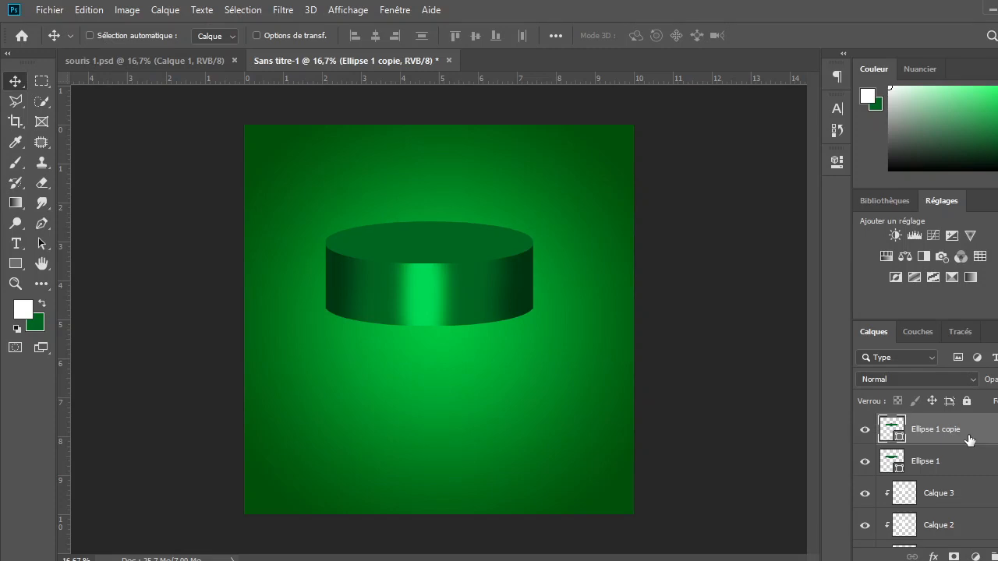
- Recolor the original top ellipse beneath its copy bright green so it forms a glowing rim
click(960, 468)
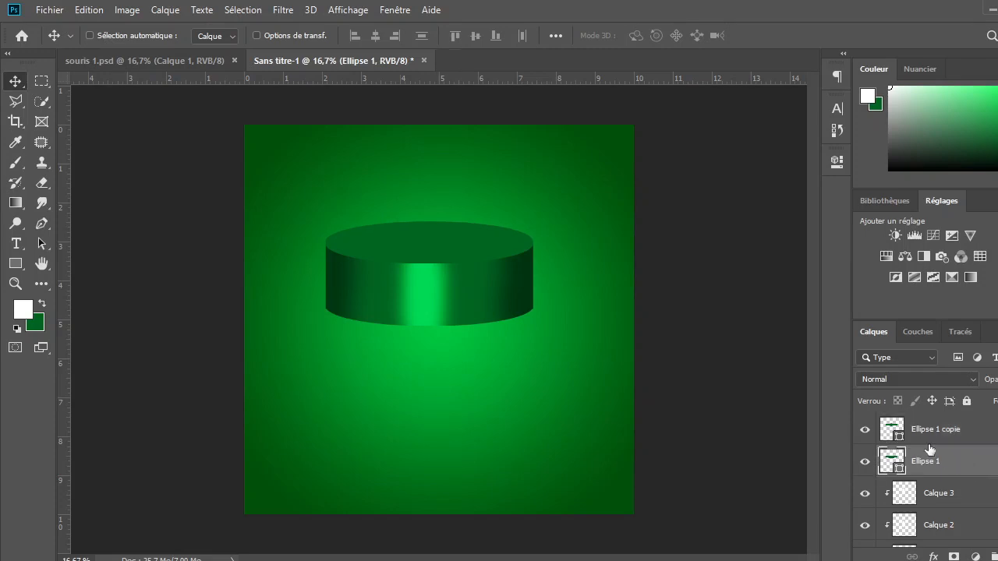
click(13, 263)
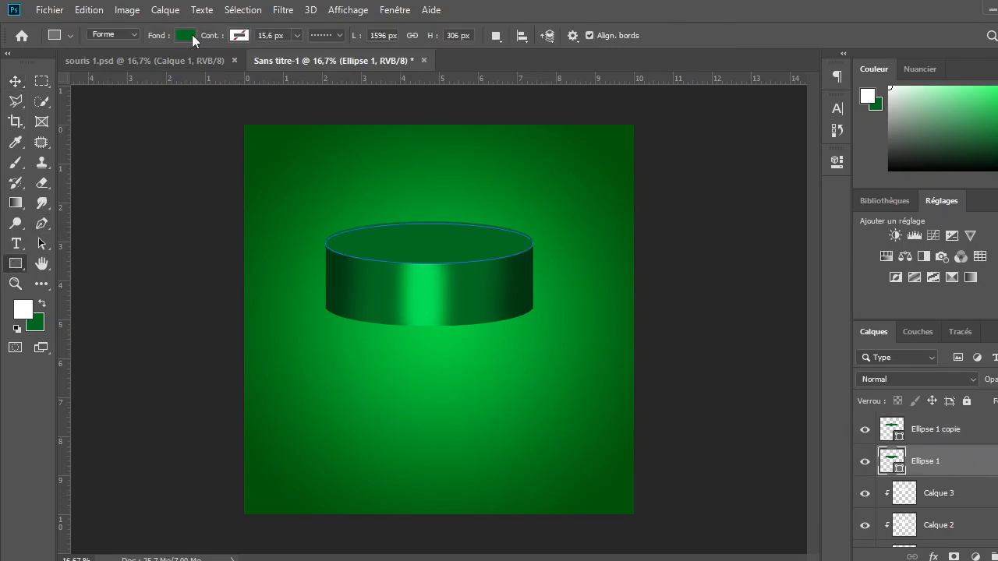
click(189, 35)
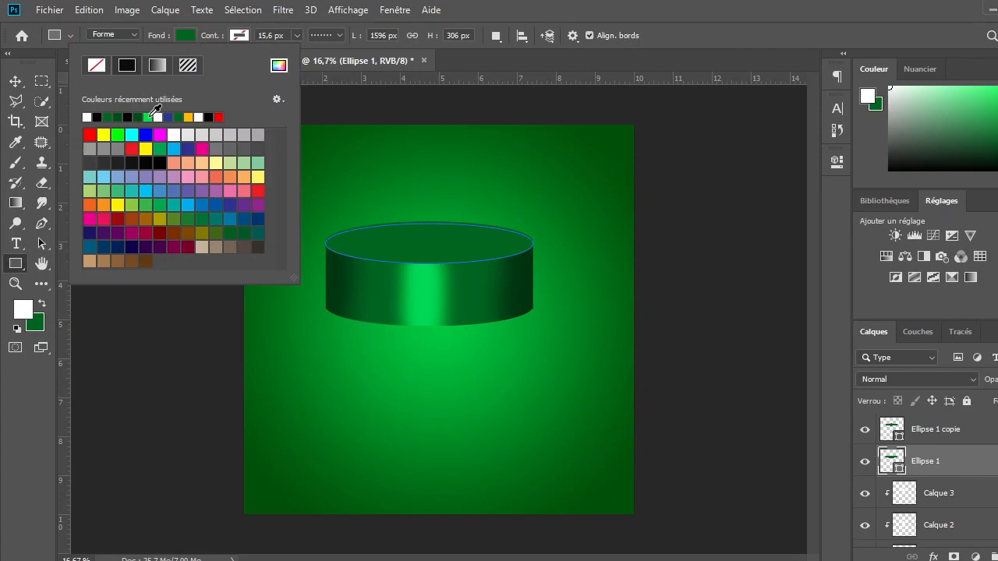
click(148, 117)
click(15, 80)
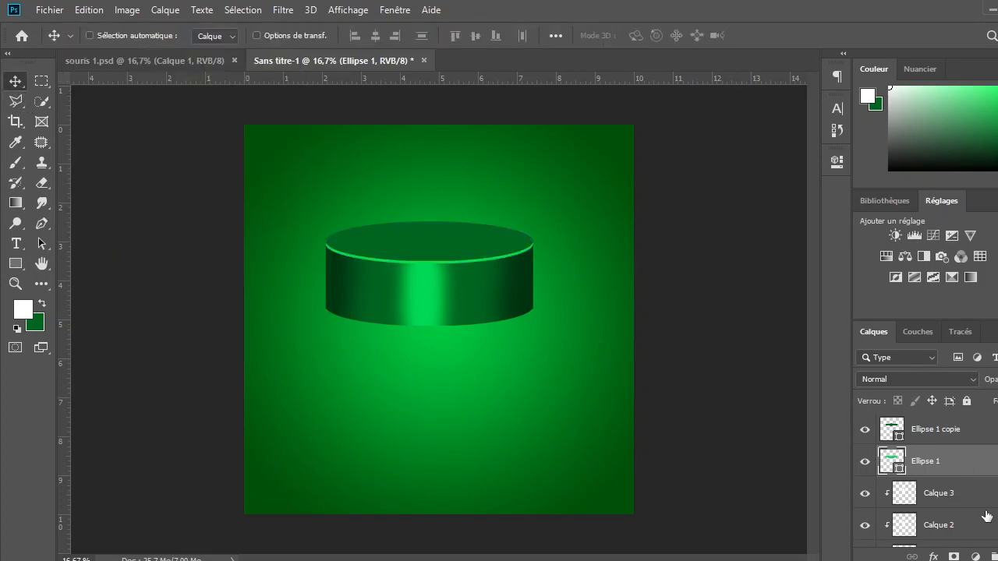
- Paint a soft black stroke over each end of the podium's top face on a new layer above the ellipse copy
click(968, 435)
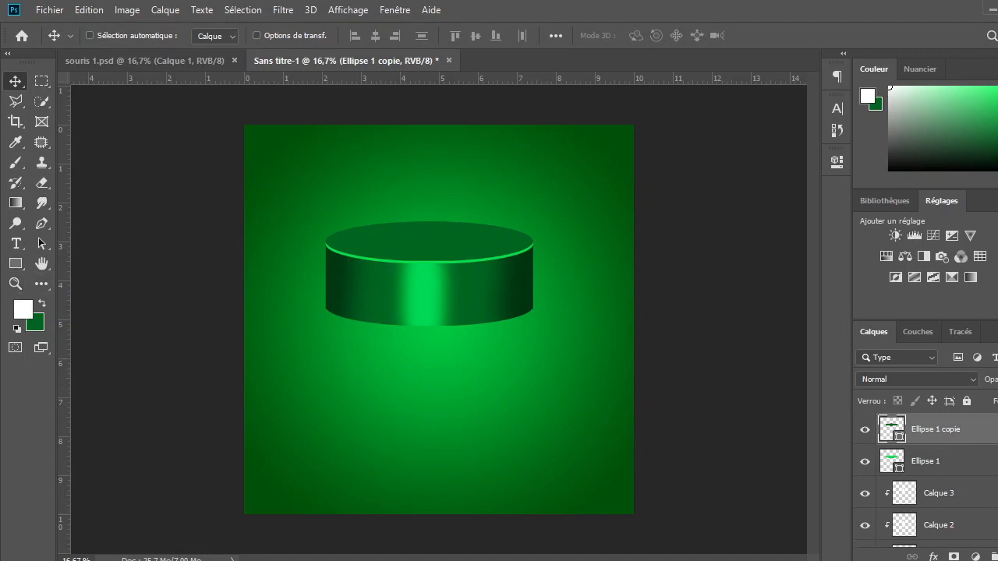
key(ctrl+shift+alt+n)
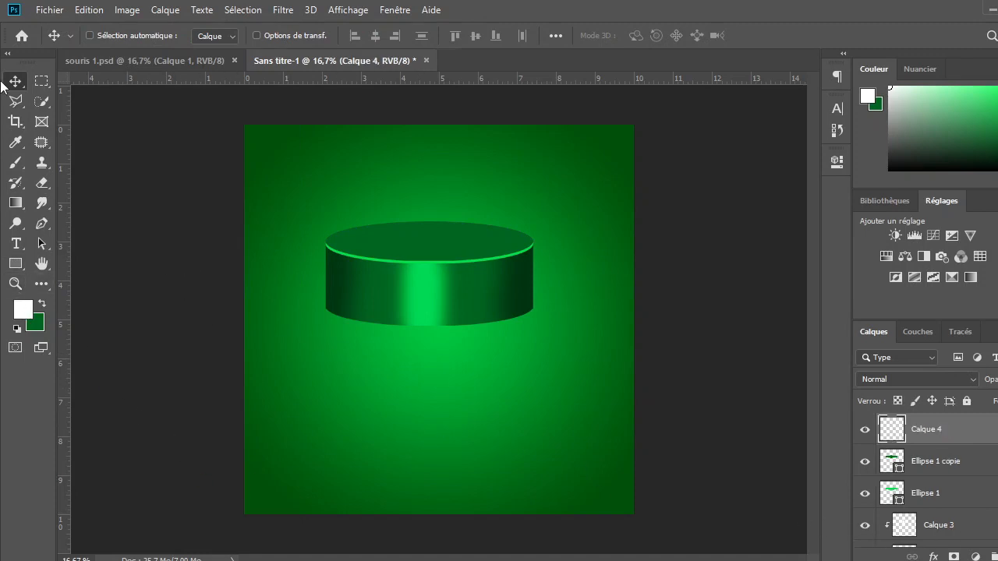
key(i)
click(22, 309)
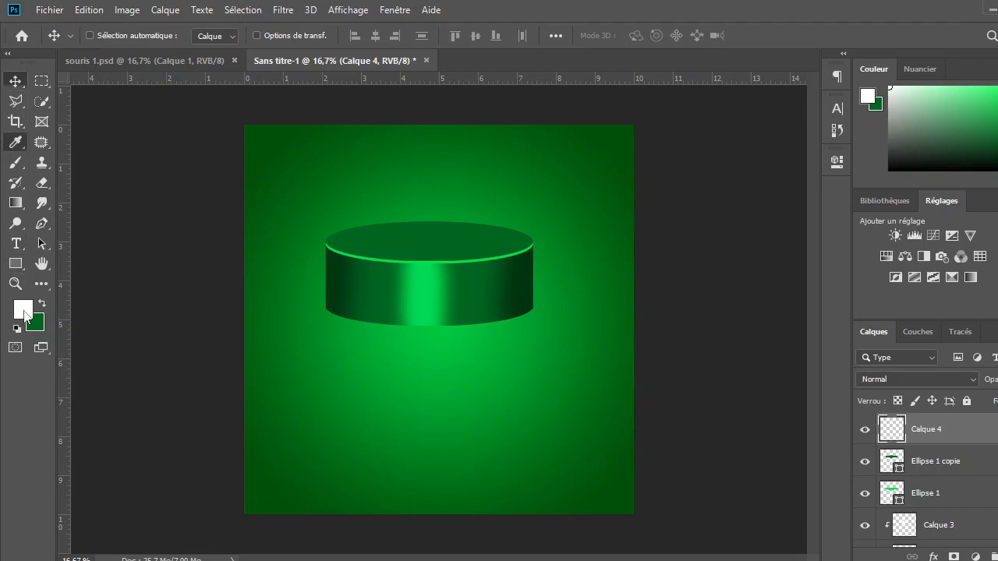
mouse_move(603, 456)
mouse_down()
mouse_move(546, 522)
mouse_move(542, 550)
mouse_up()
click(957, 290)
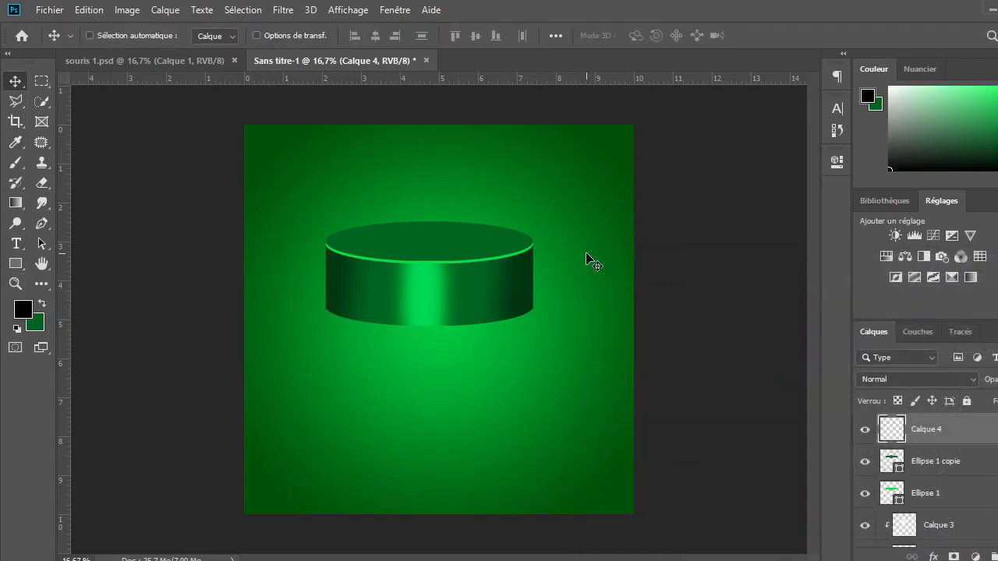
click(15, 162)
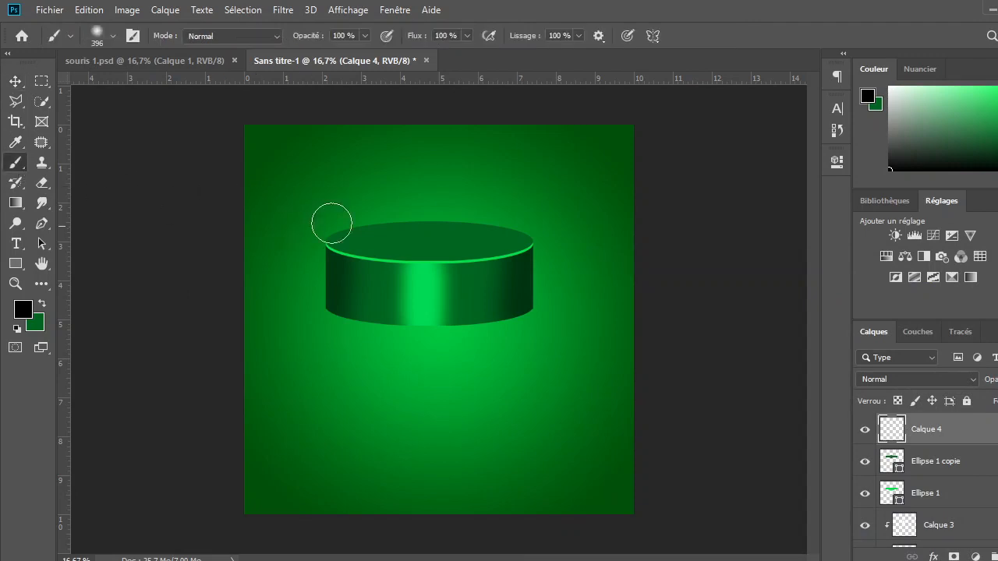
drag(333, 208, 341, 289)
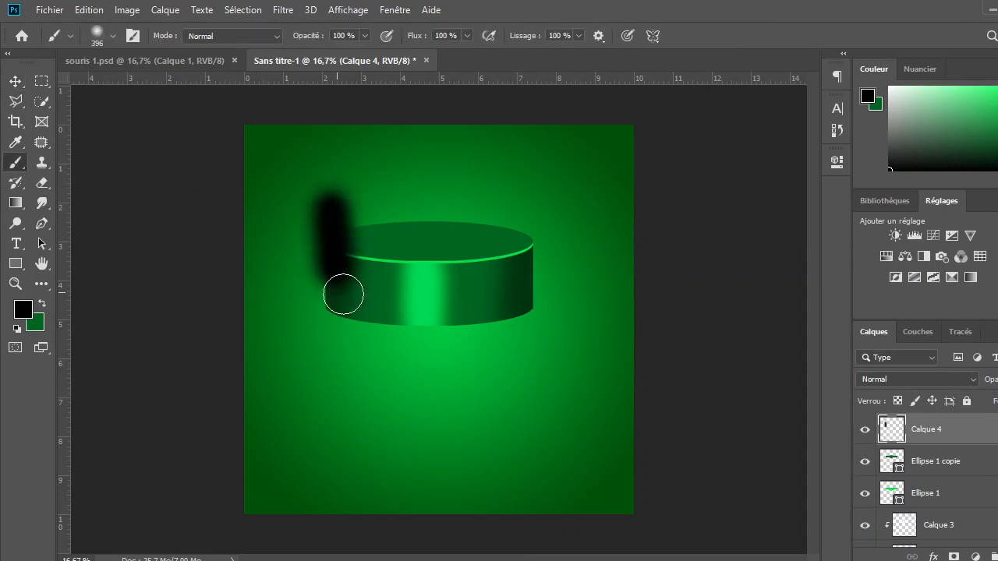
click(523, 212)
drag(523, 212, 517, 294)
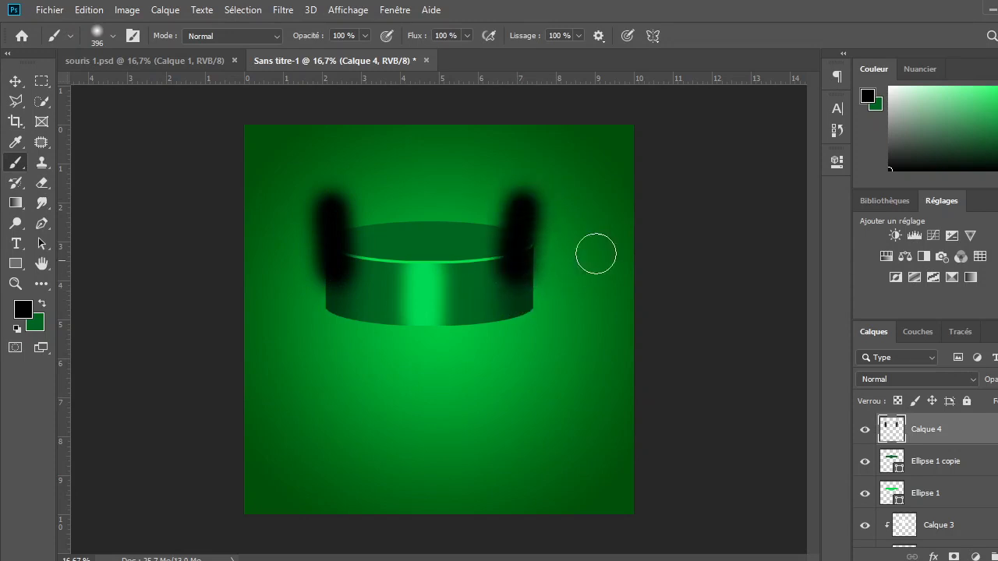
- Apply a Gaussian blur with a 69.7 pixel radius to the two black strokes
click(283, 9)
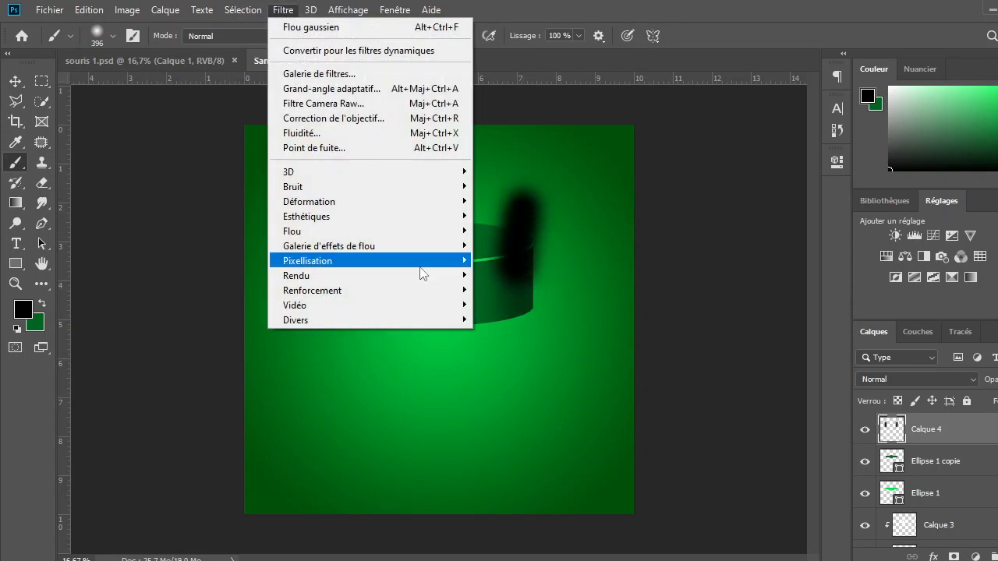
mouse_move(451, 234)
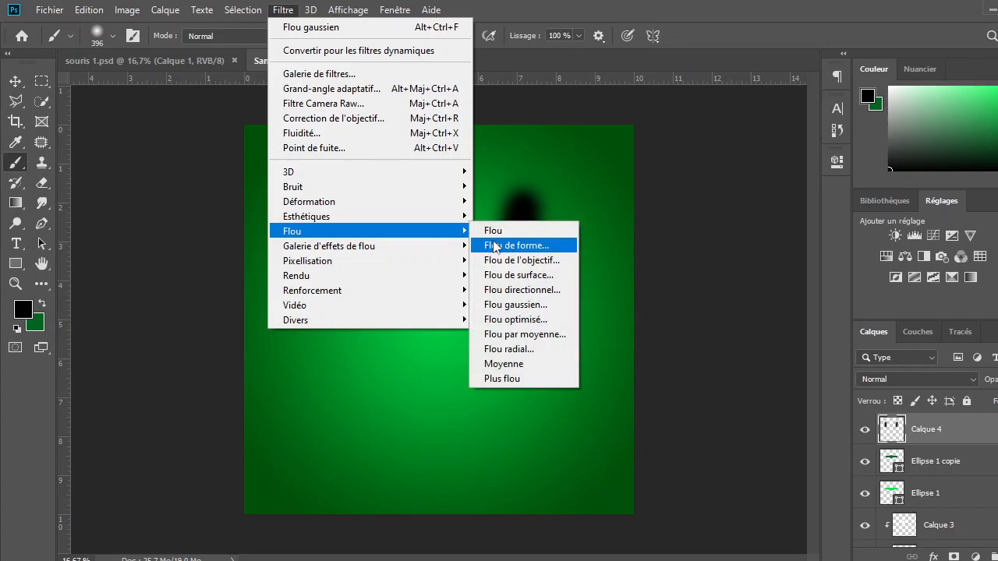
click(518, 305)
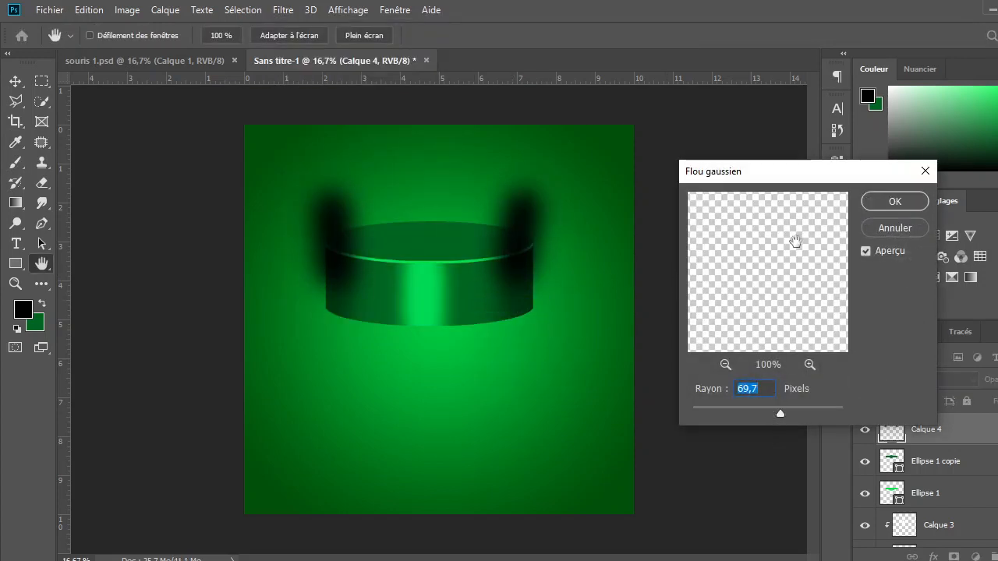
click(885, 204)
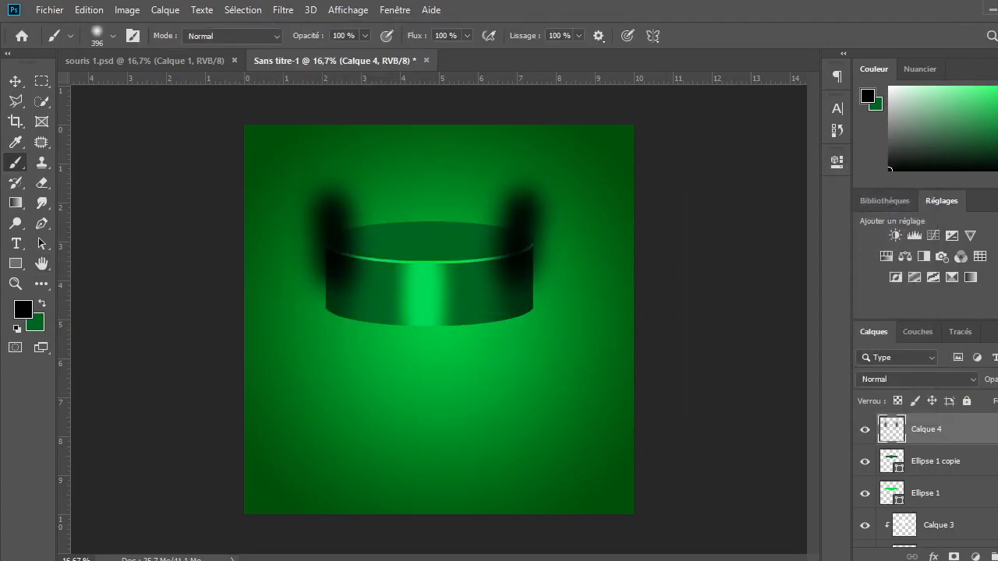
- Clip the blurred black shading to the podium's top ellipse copy and lower the shading layer's opacity
alt+click(996, 443)
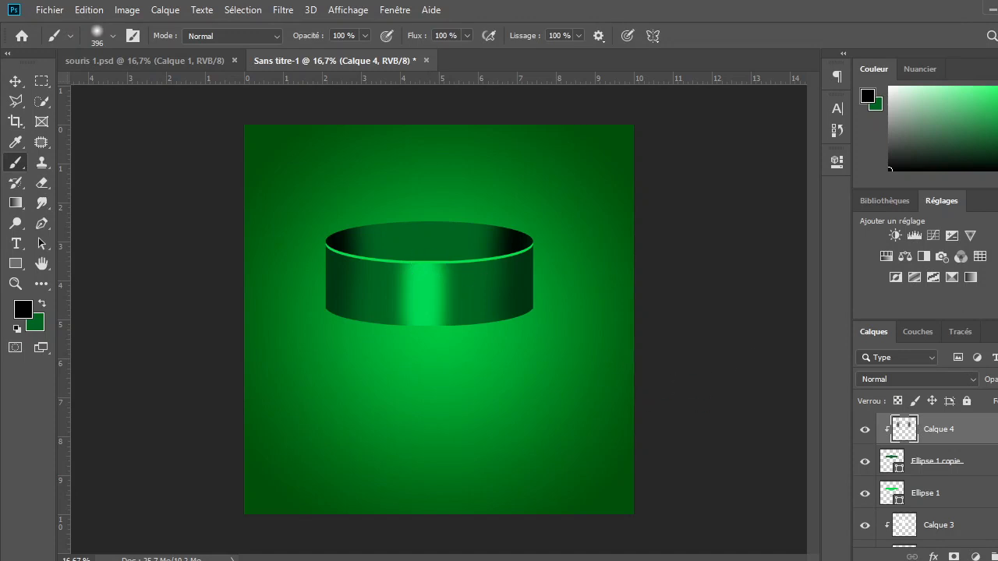
mouse_move(997, 394)
mouse_down()
mouse_move(970, 380)
mouse_move(990, 380)
mouse_up()
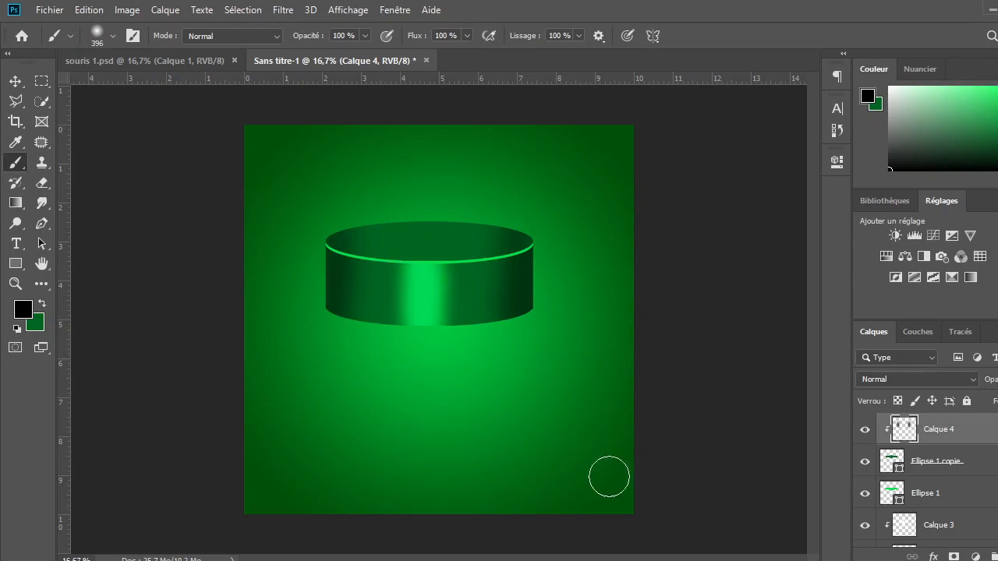
- Show the hidden Rectangle 1 layer beneath the podium side copy
scroll(933, 516, down, 3)
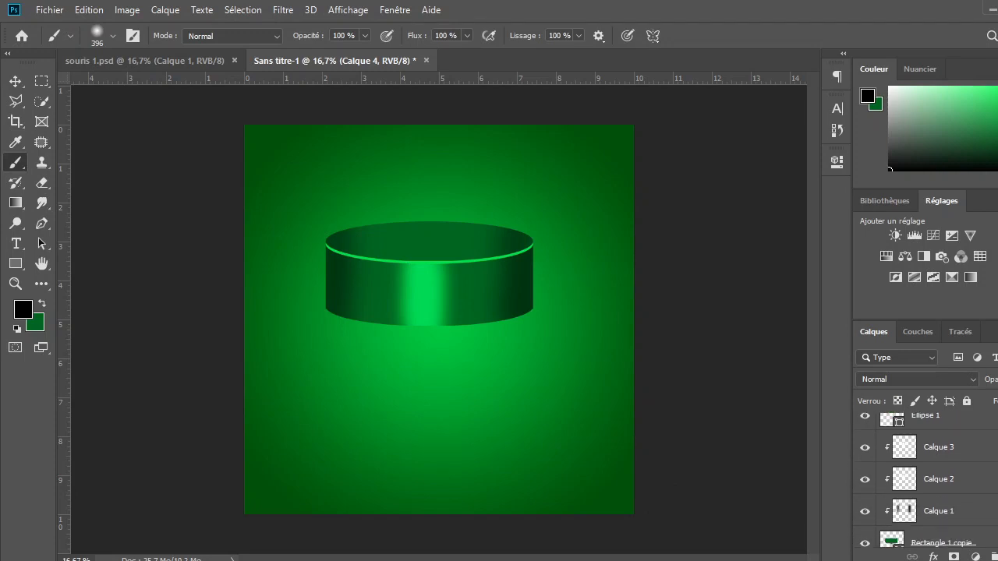
click(933, 516)
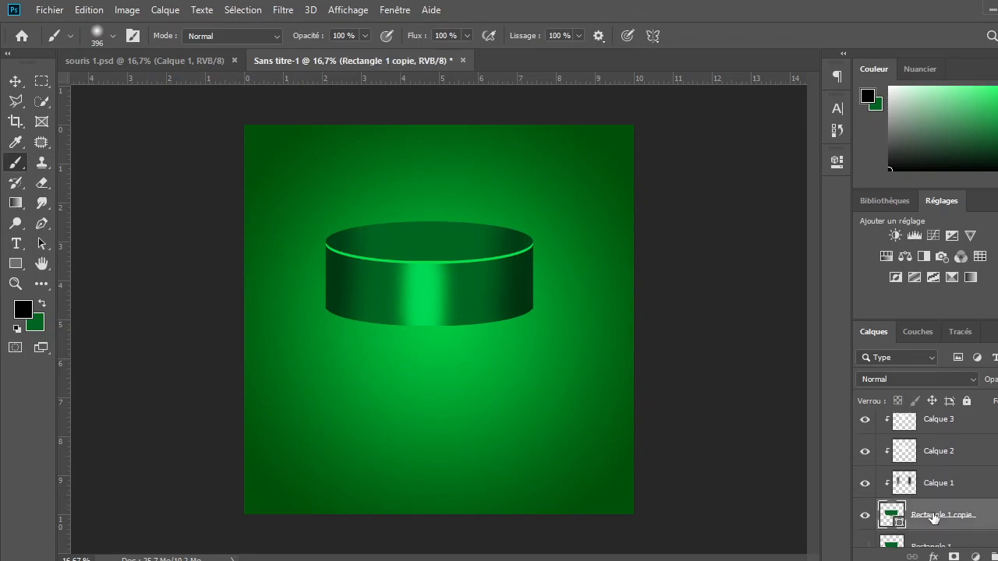
scroll(933, 499, down, 2)
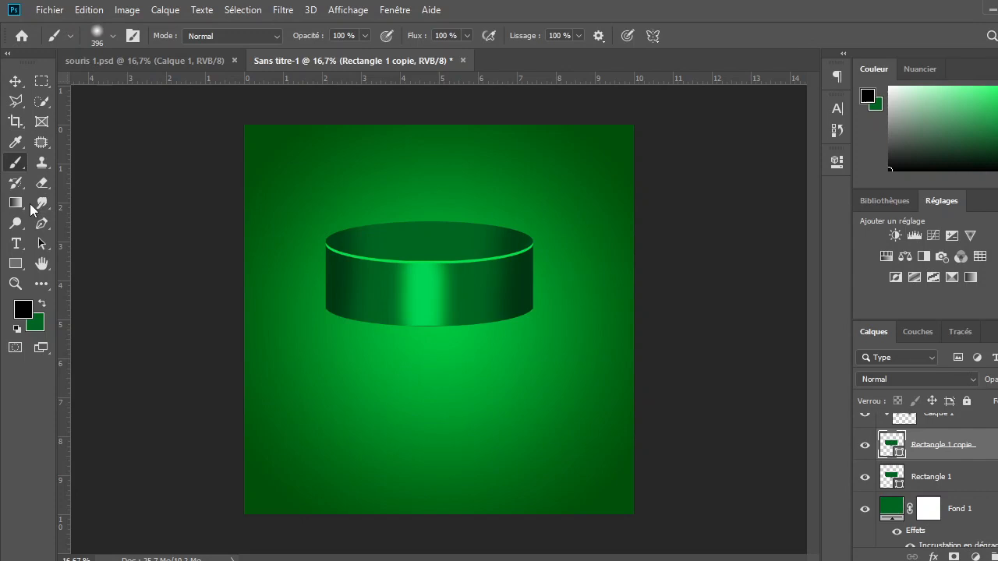
- Try nudging the front podium side copy downward and move it back up
click(16, 263)
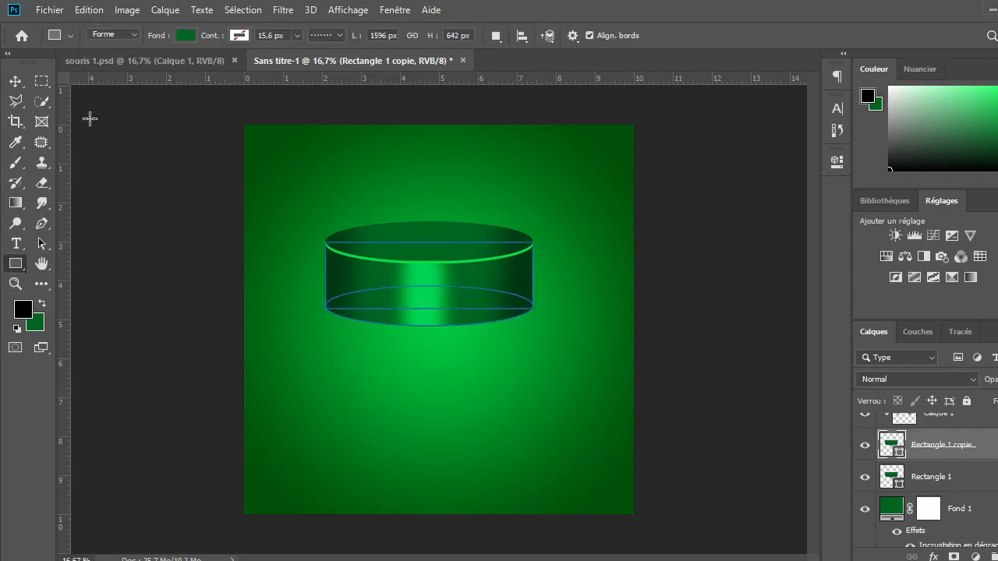
click(189, 31)
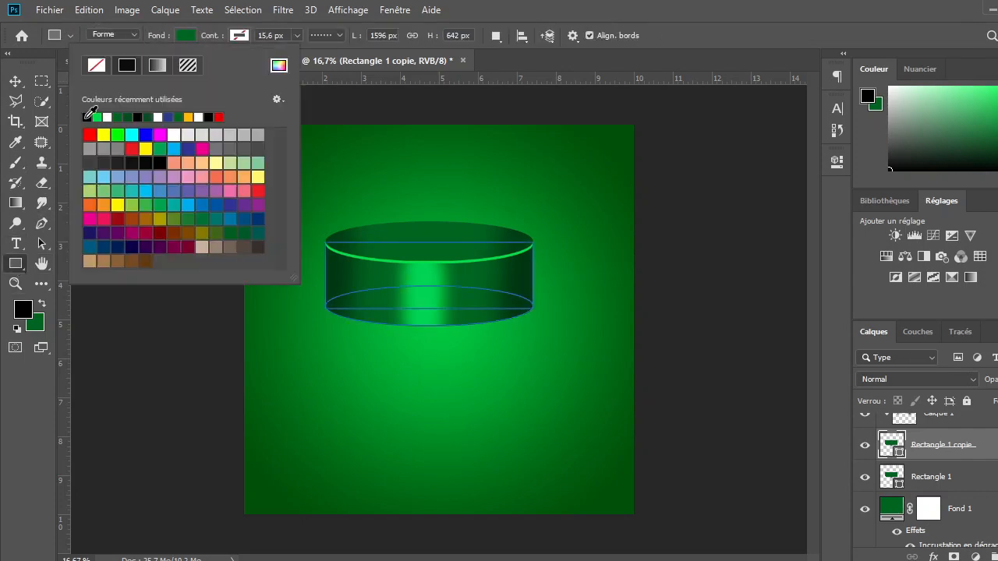
click(14, 82)
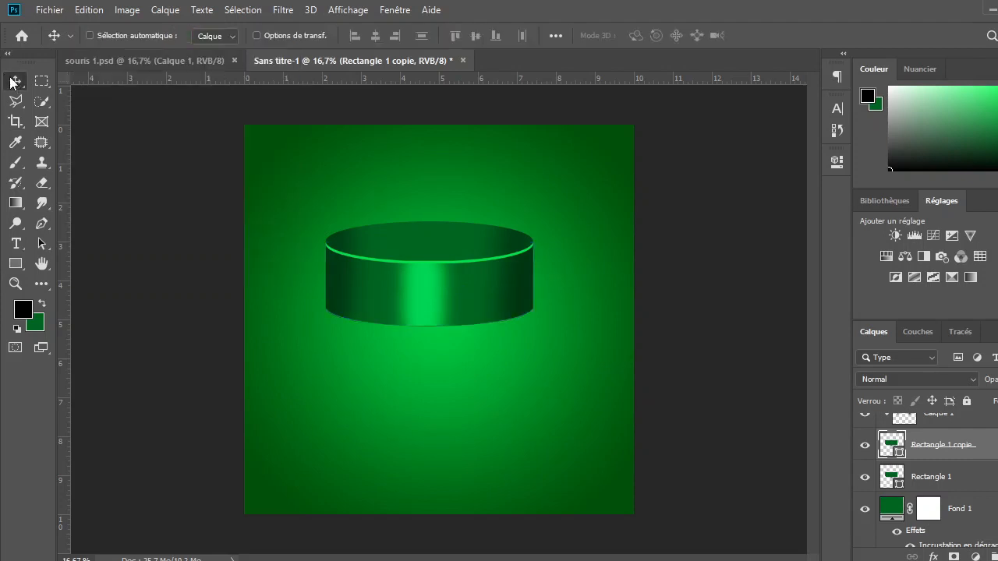
key(shift+Down)
key(shift+Down)
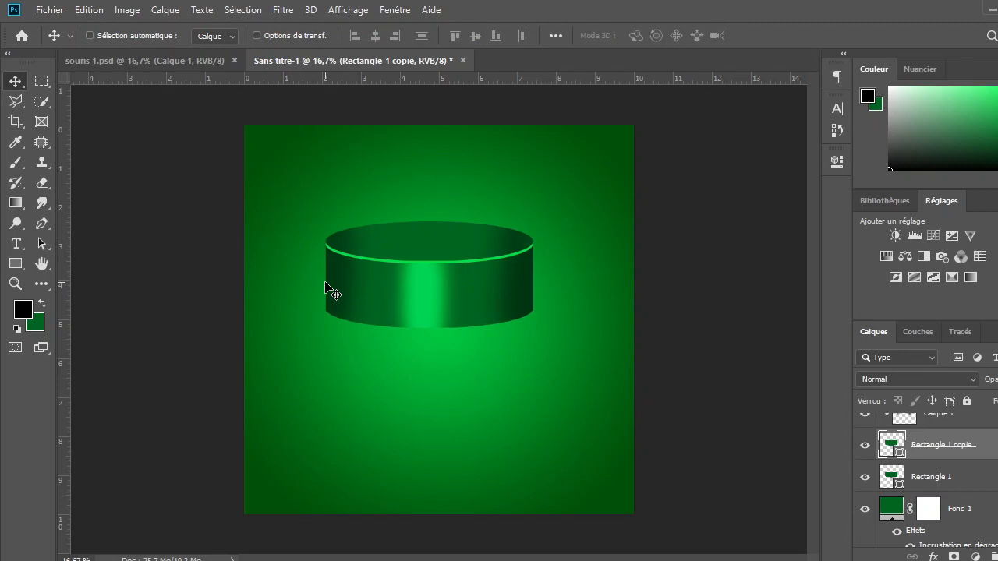
key(ctrl)
key(shift+Up)
key(shift+Up)
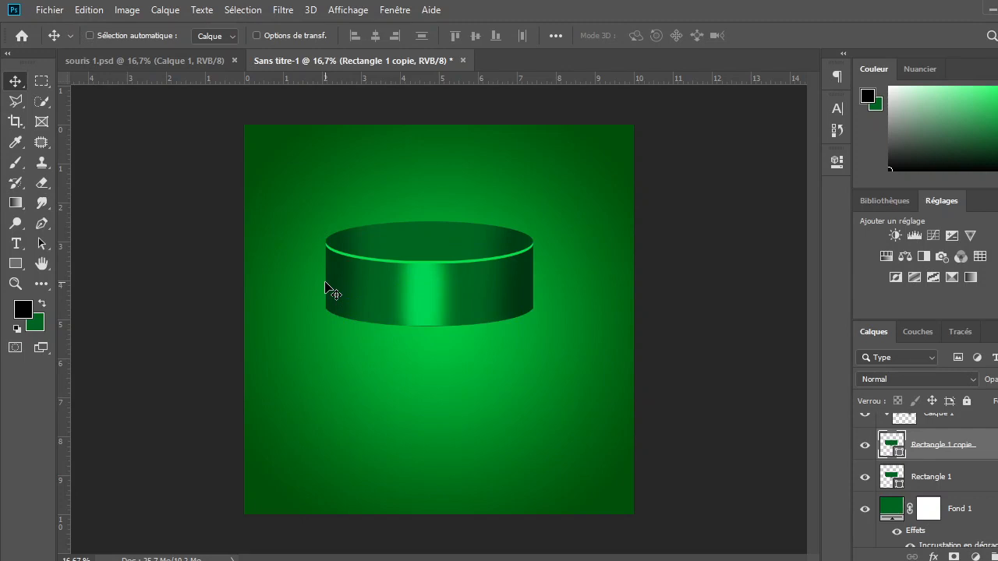
- Nudge the original podium side, Rectangle 1, slightly downward and fill it with black to form a dark bottom edge
click(954, 477)
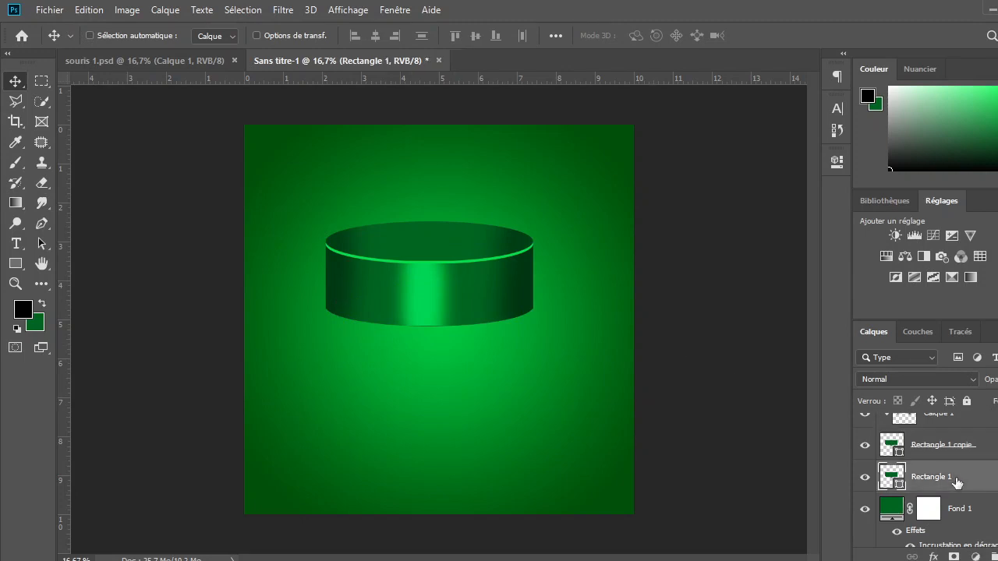
key(shift+Down)
key(shift+Down)
key(shift+Down)
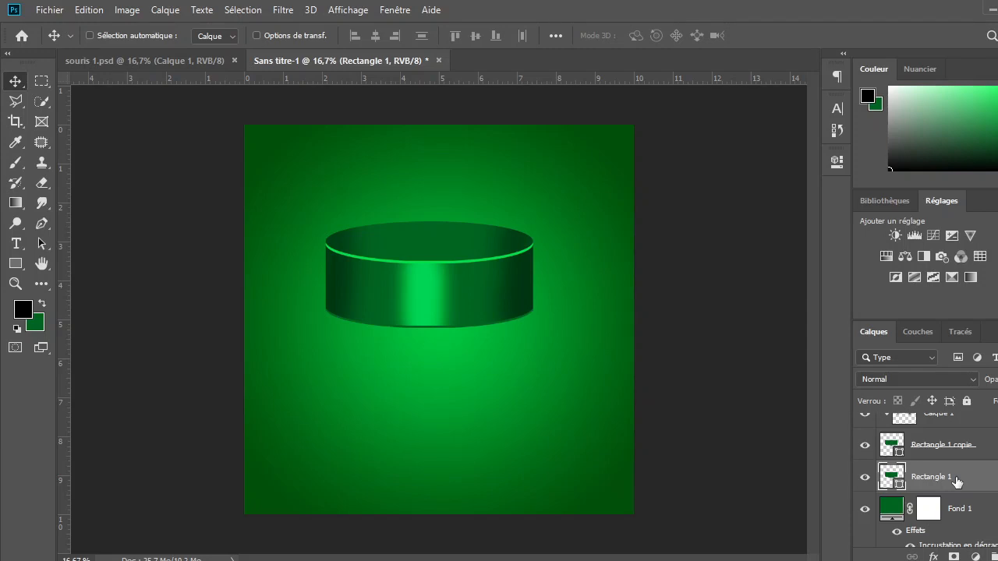
click(16, 264)
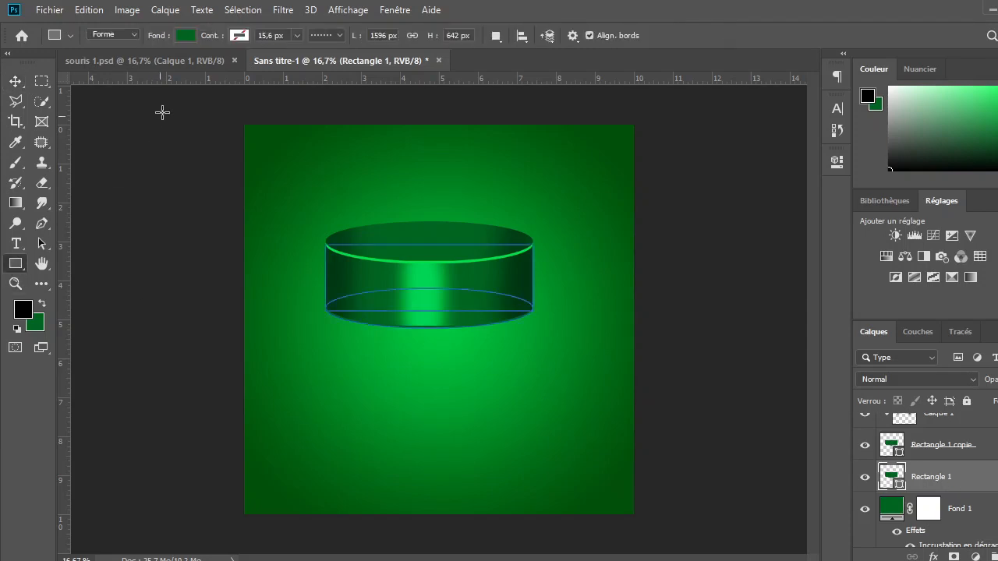
click(186, 35)
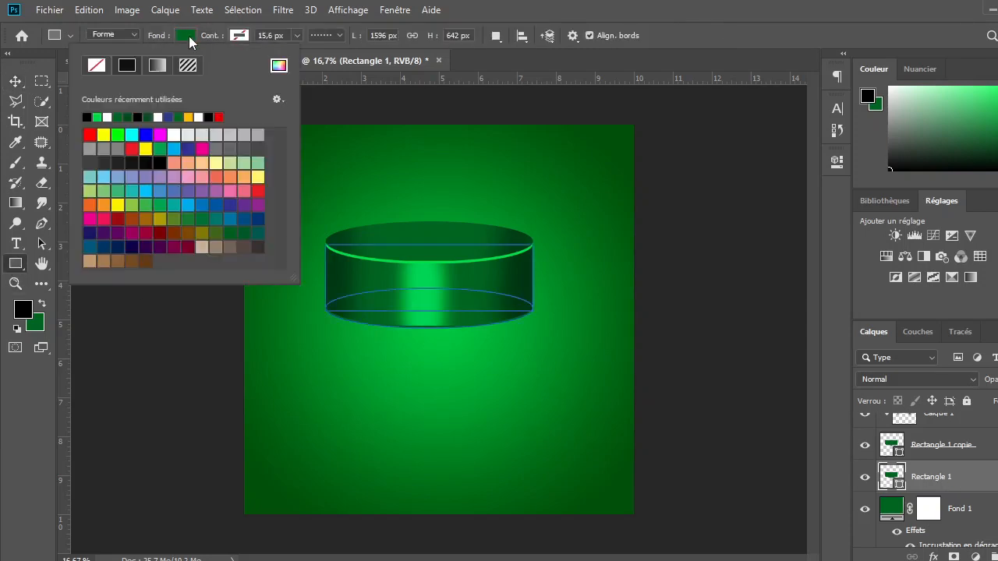
click(87, 117)
click(15, 81)
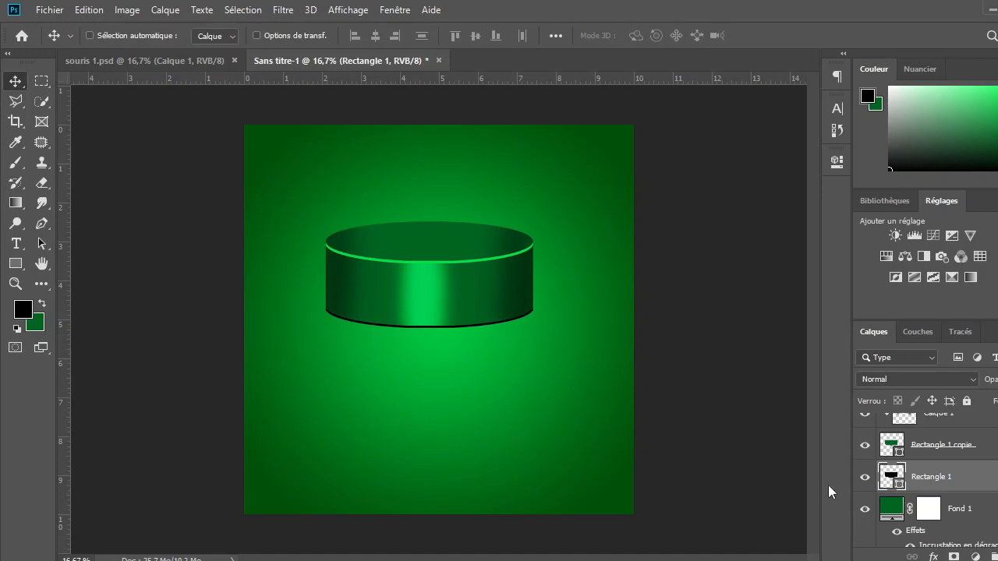
- Add a new layer above Fond 1 and paint one soft black dot at the podium's bottom edge with a 396 px brush
click(973, 511)
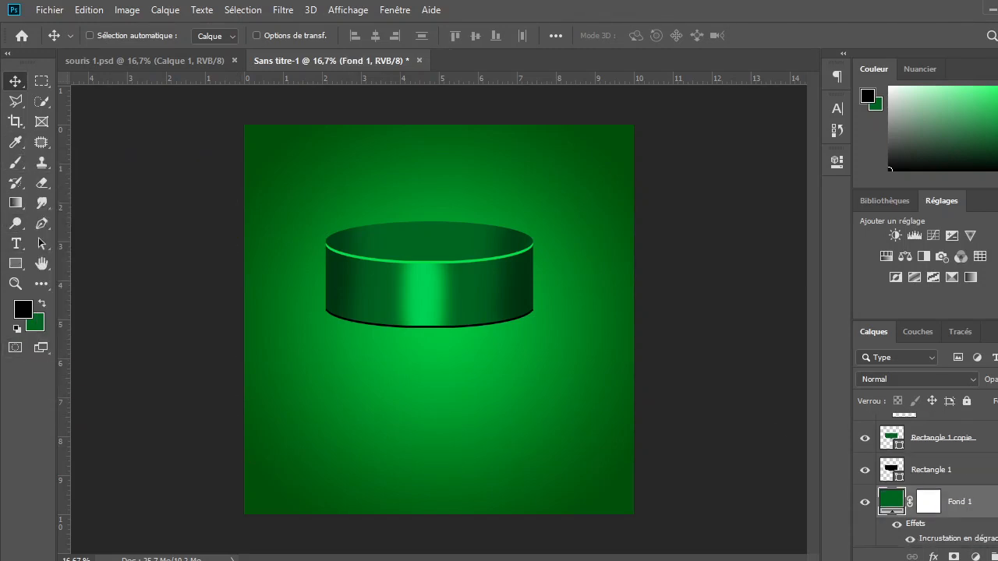
key(ctrl+shift+alt+n)
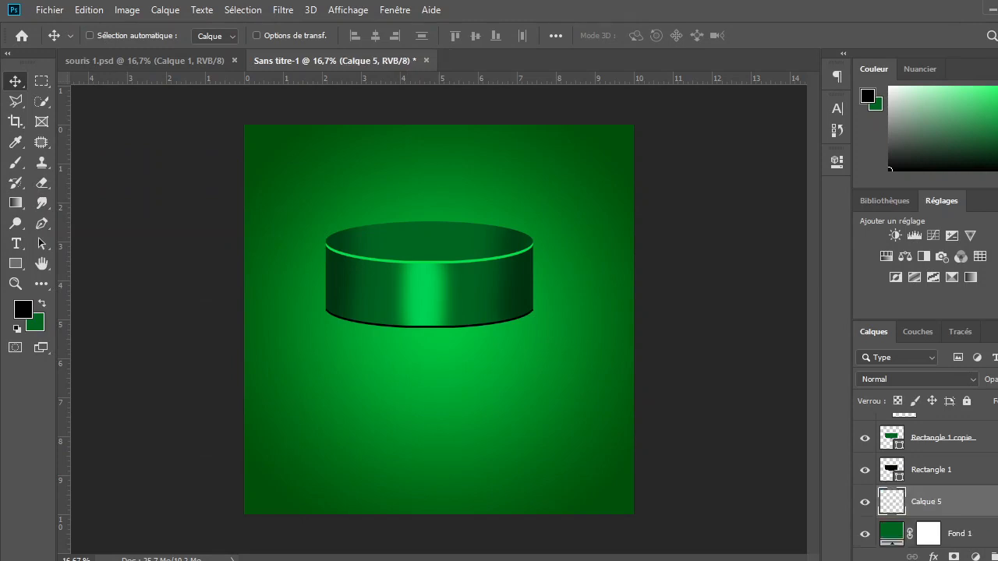
click(17, 165)
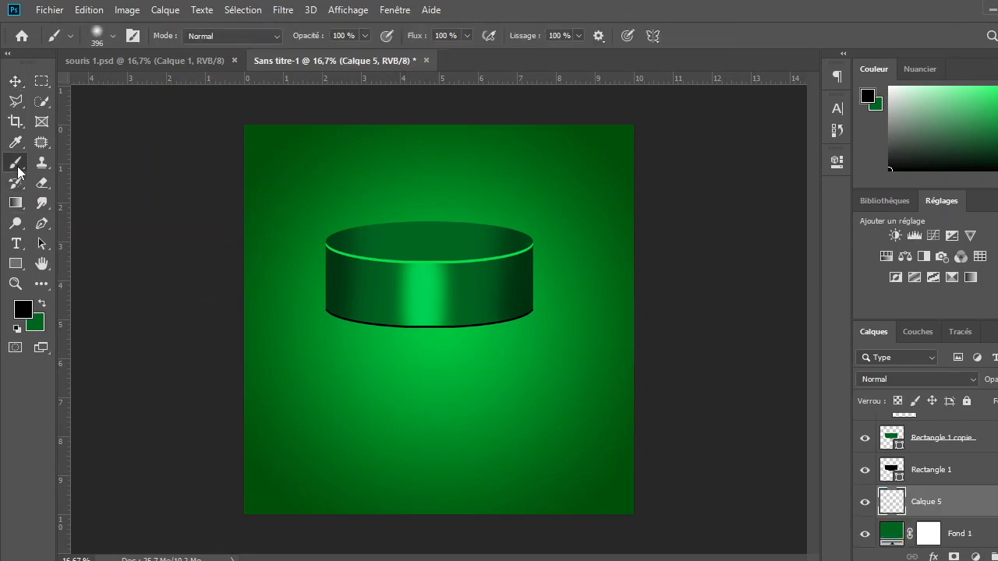
click(421, 329)
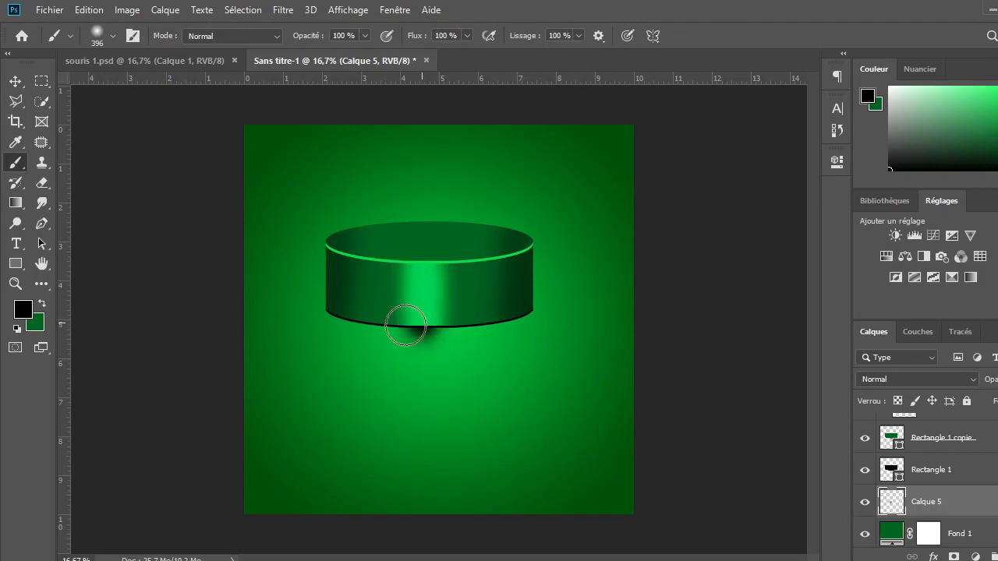
- Transform the black dot to about 835% width and 148% height, placing it behind the podium's base as a wide ground shadow
key(ctrl+t)
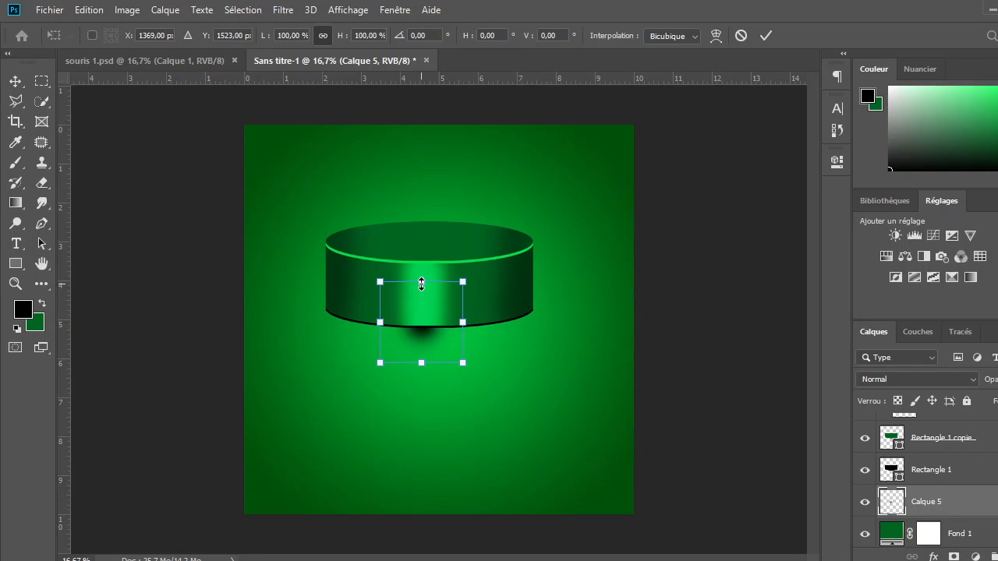
drag(421, 285, 757, 452)
drag(429, 360, 433, 318)
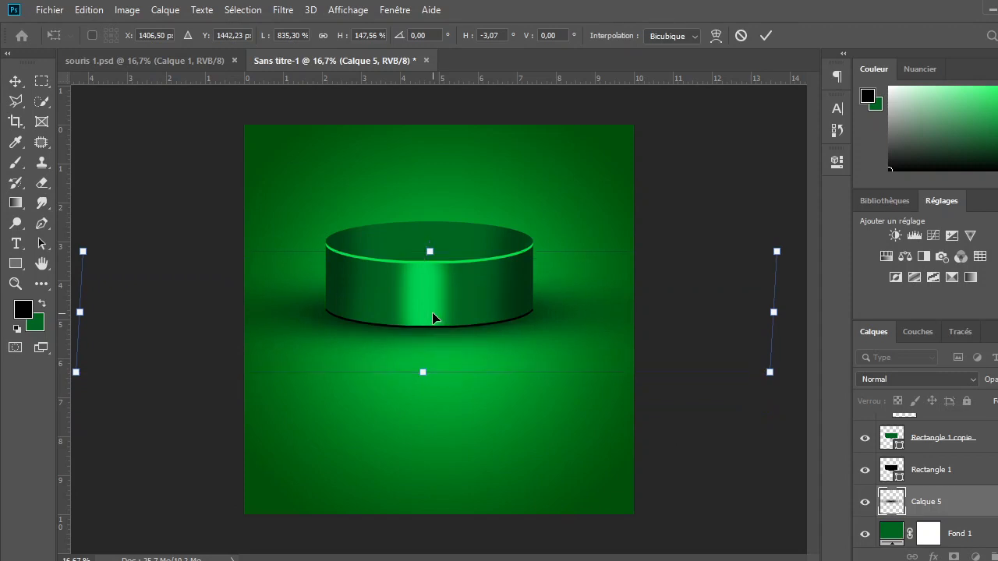
key(Return)
key(b)
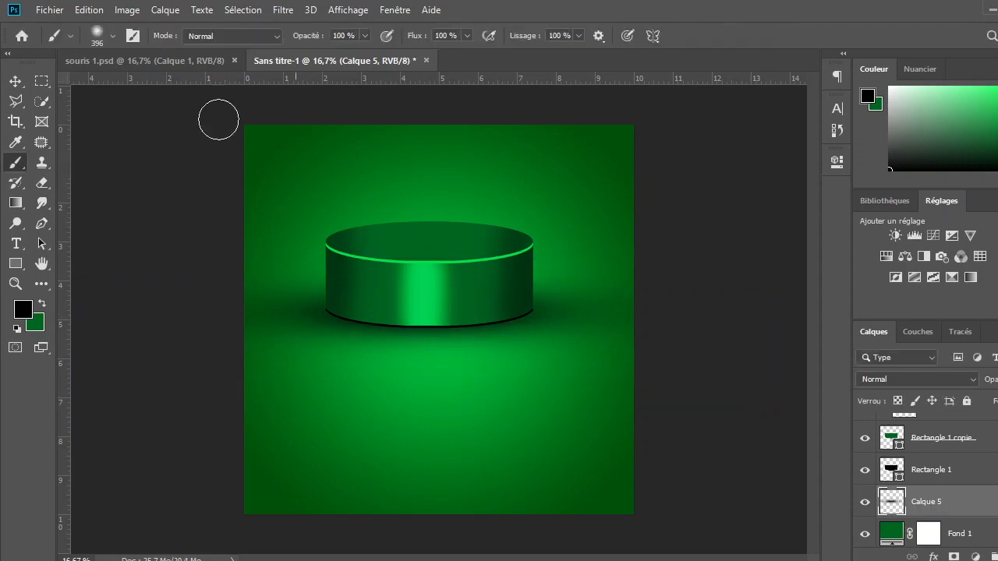
click(12, 86)
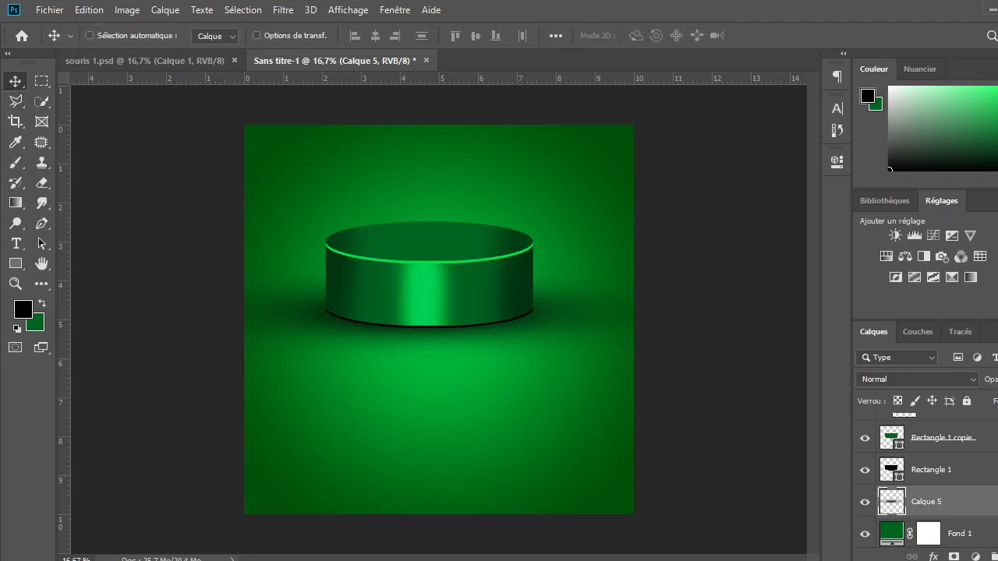
- Group the podium and shadow layers from Calque 5 to Calque 4 as "elipse" and move the group down the canvas
scroll(927, 479, up, 3)
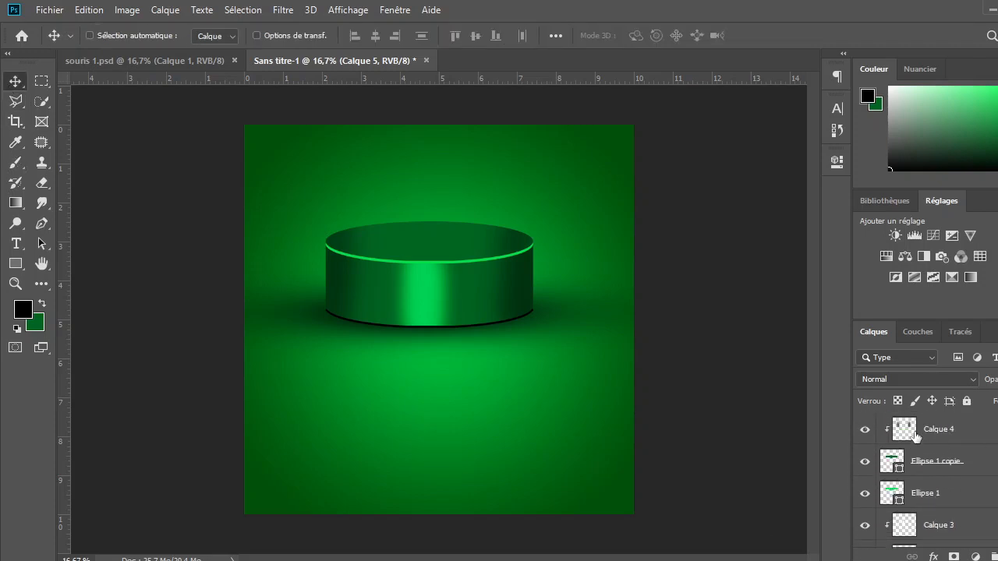
shift+click(971, 431)
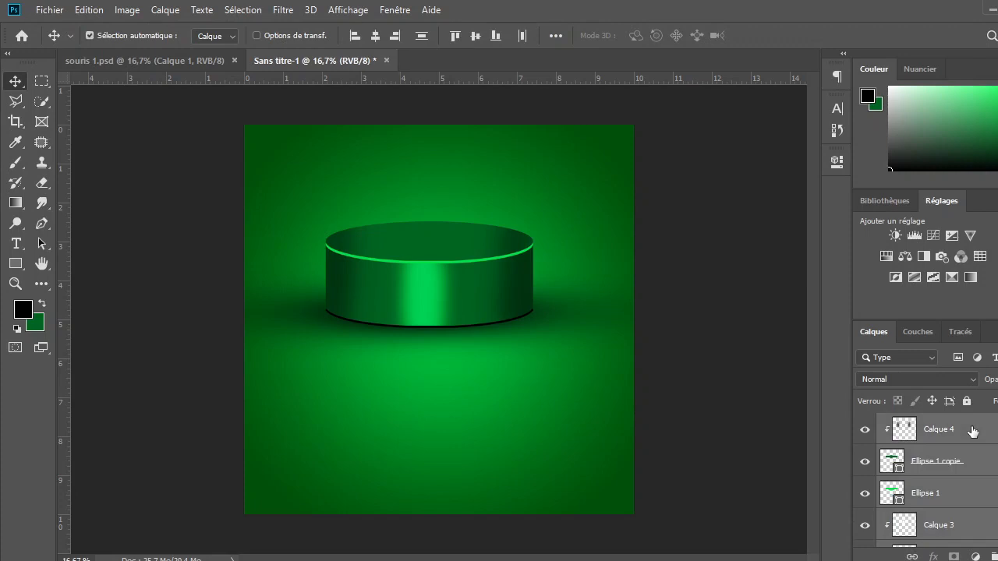
key(ctrl+g)
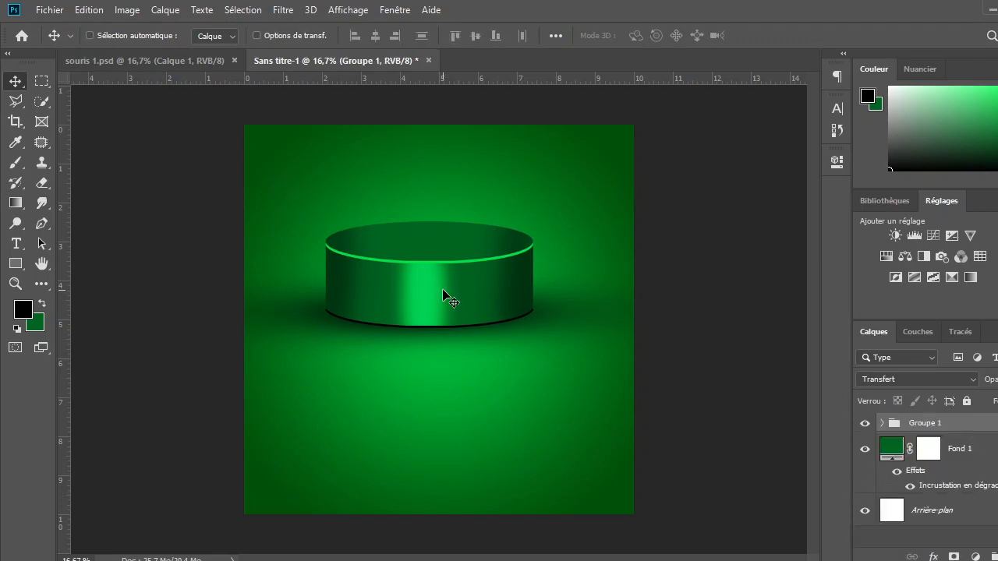
double_click(930, 422)
text(elipse)
key(Return)
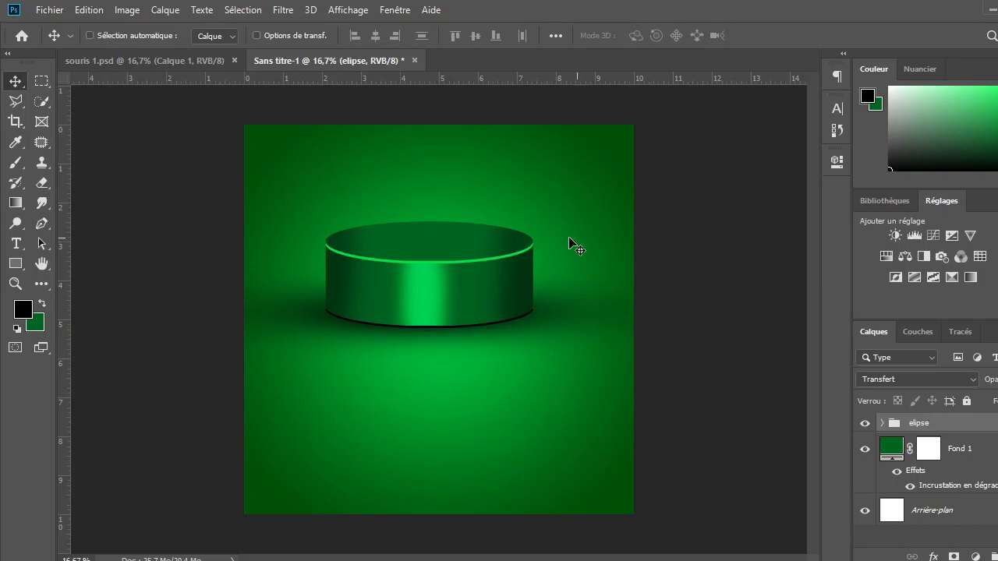
drag(452, 293, 457, 351)
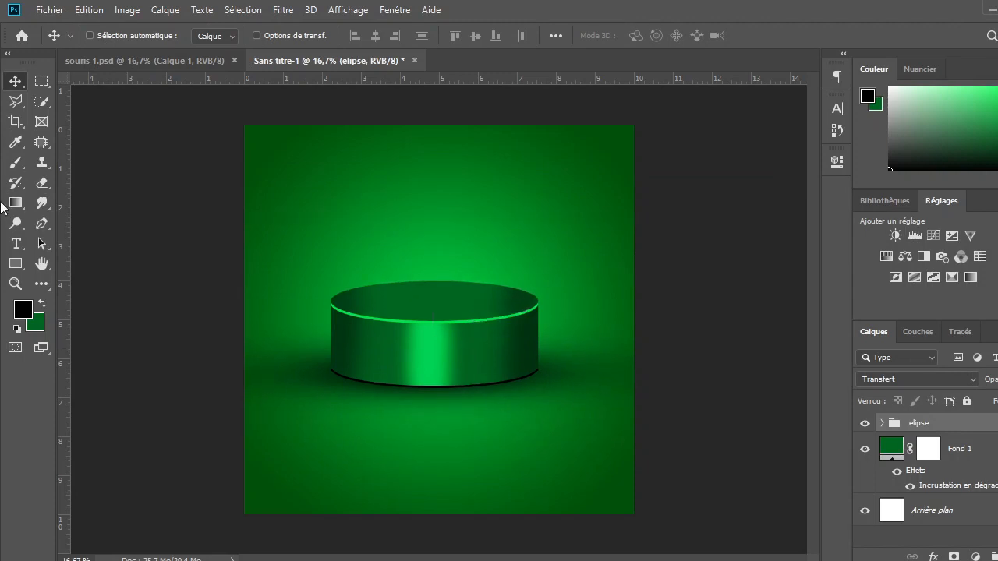
- Draw a dark green circle about 468 px in diameter below the podium with the Ellipse tool
click(16, 265)
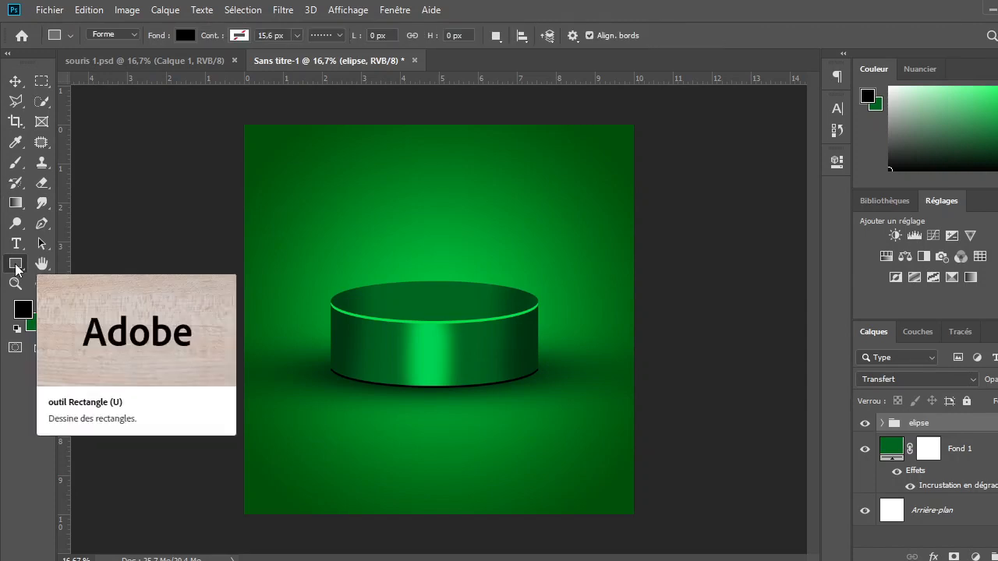
click(15, 265)
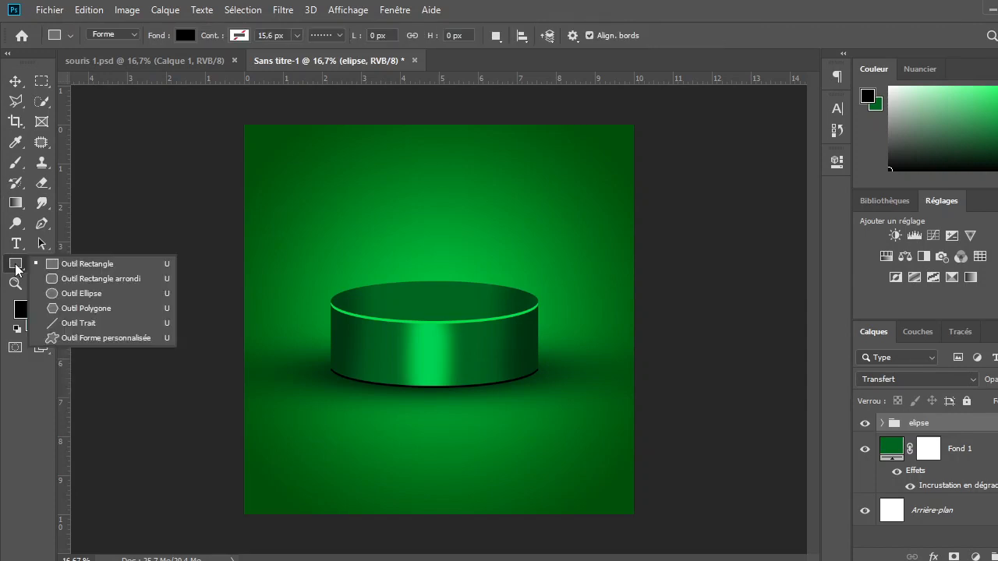
click(79, 293)
click(43, 304)
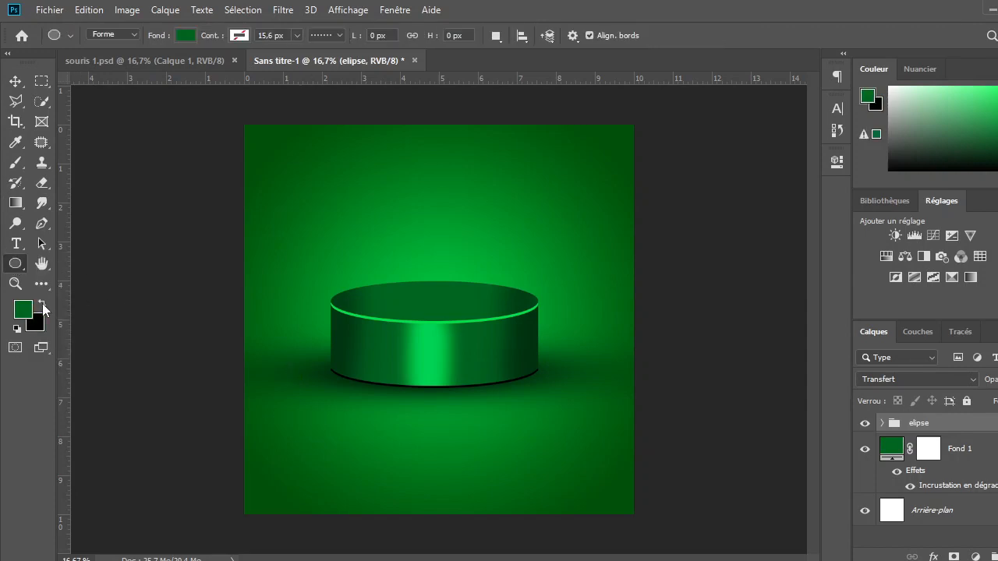
drag(340, 403, 402, 465)
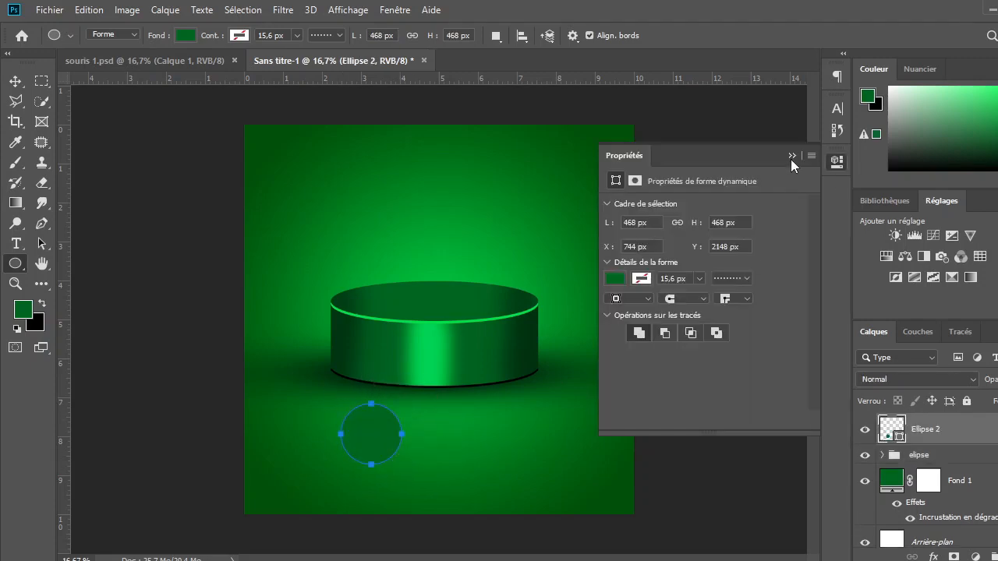
click(791, 156)
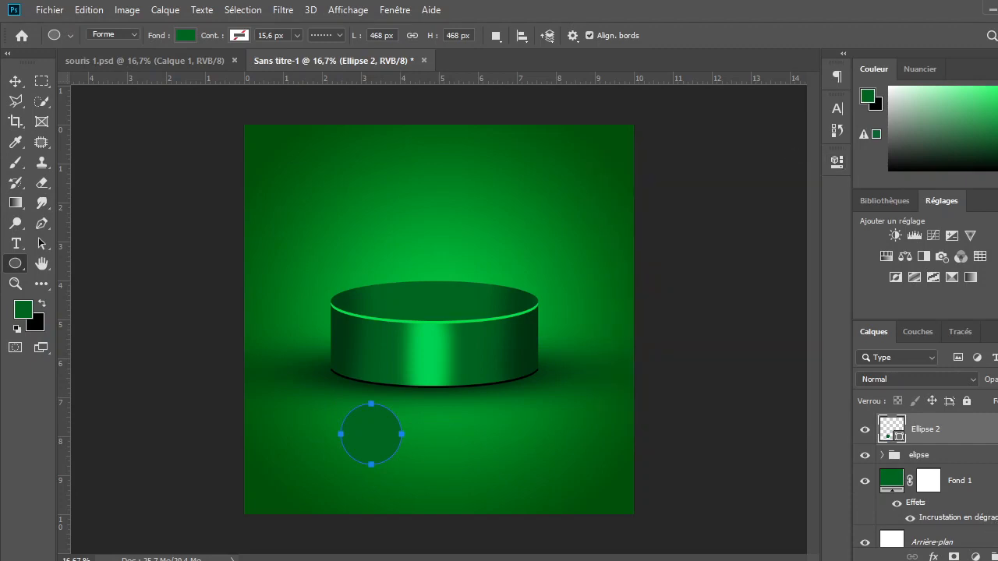
- Add a layer above Ellipse 2, draw a closed S-curved Pen path across the circle's lower left, and make black the foreground colour
click(981, 461)
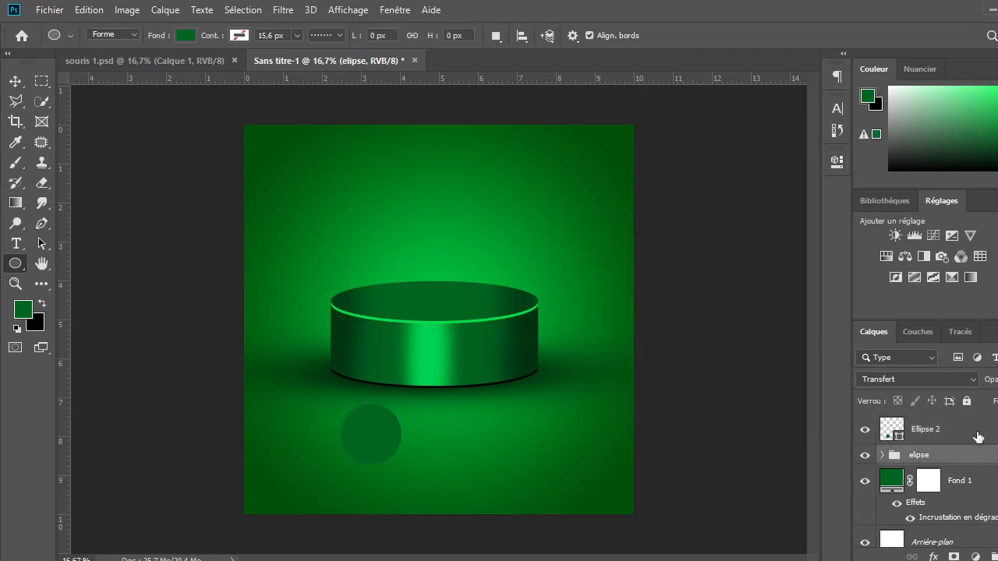
click(976, 442)
key(ctrl+shift+alt+n)
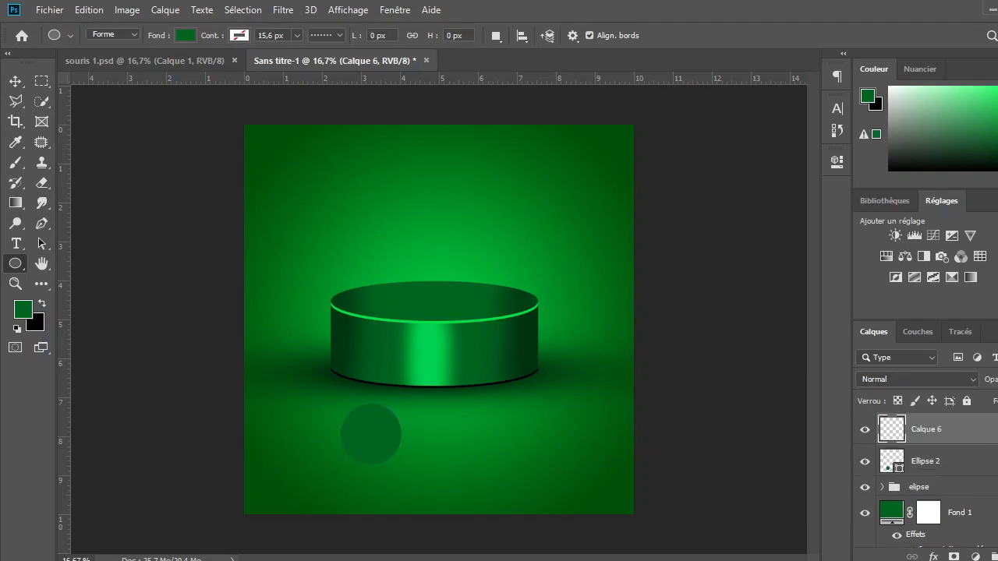
click(42, 224)
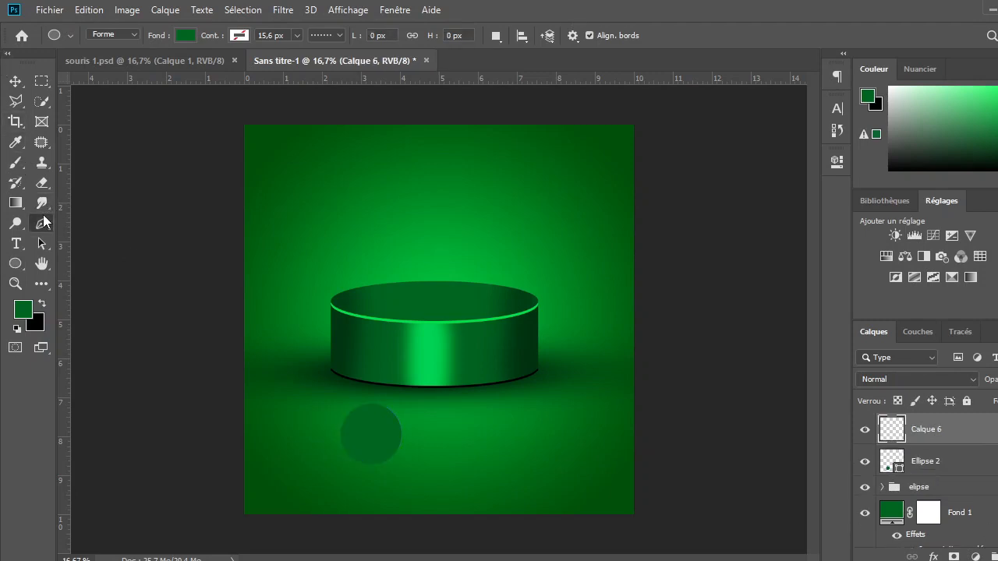
click(326, 422)
drag(366, 438, 424, 477)
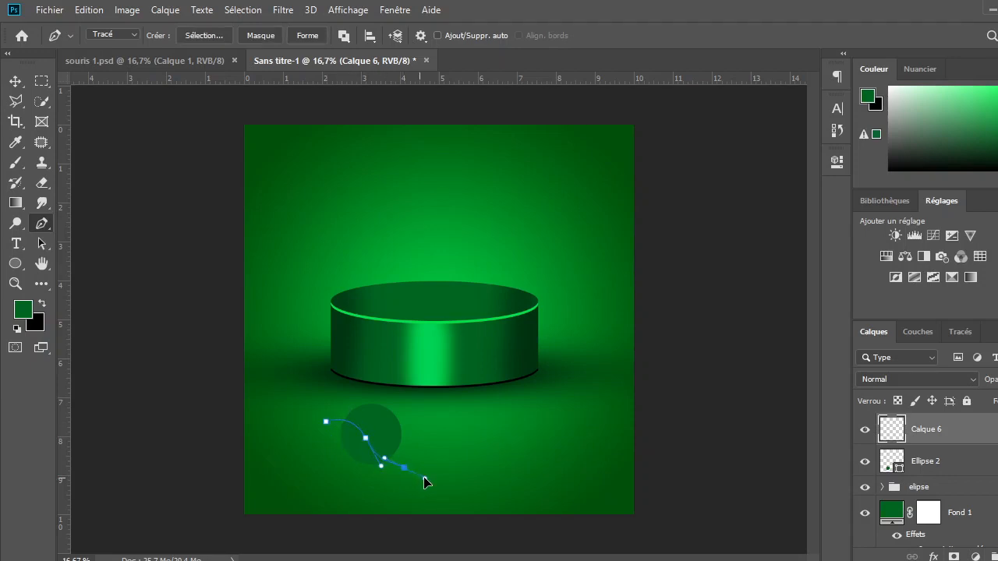
click(341, 490)
click(42, 303)
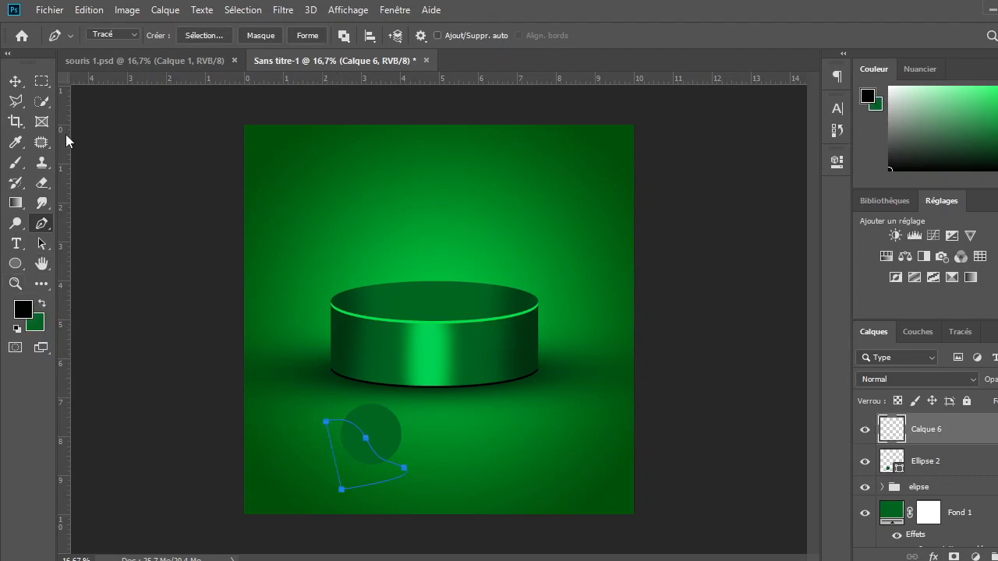
- Try to fill the path's interior with black using the Paint Bucket, and undo the fill
click(15, 204)
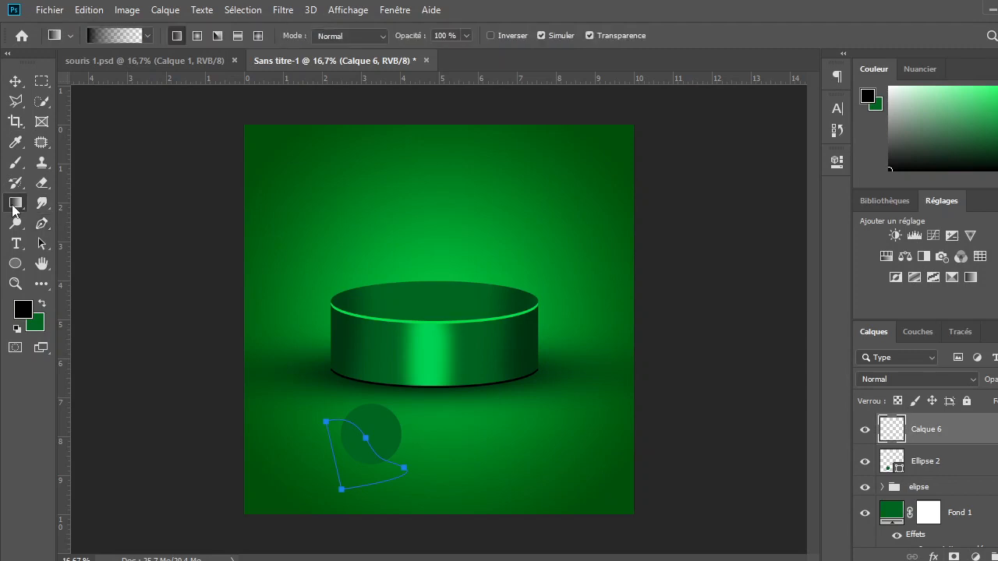
right_click(15, 206)
click(70, 215)
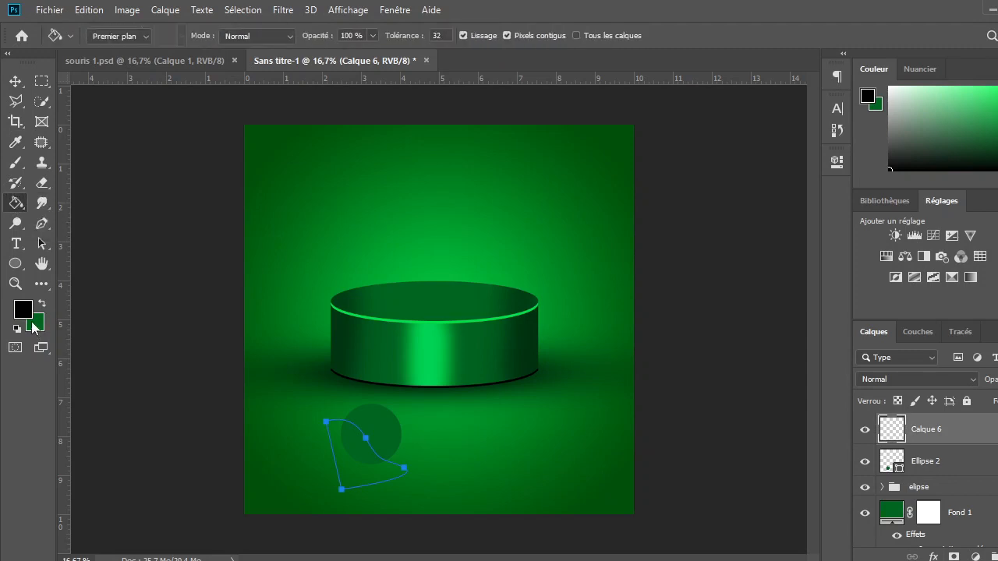
click(354, 471)
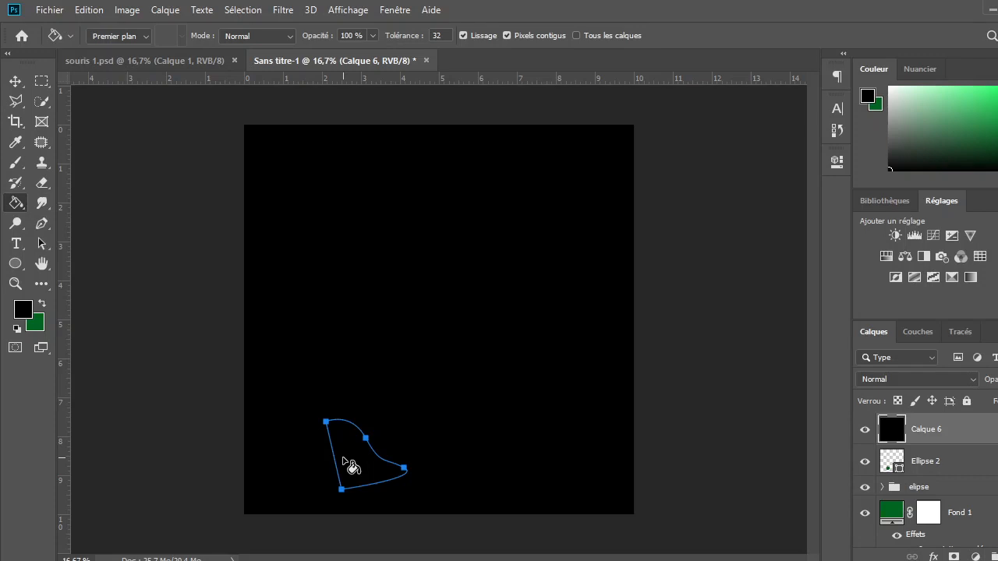
key(ctrl+z)
shift+right_click(346, 461)
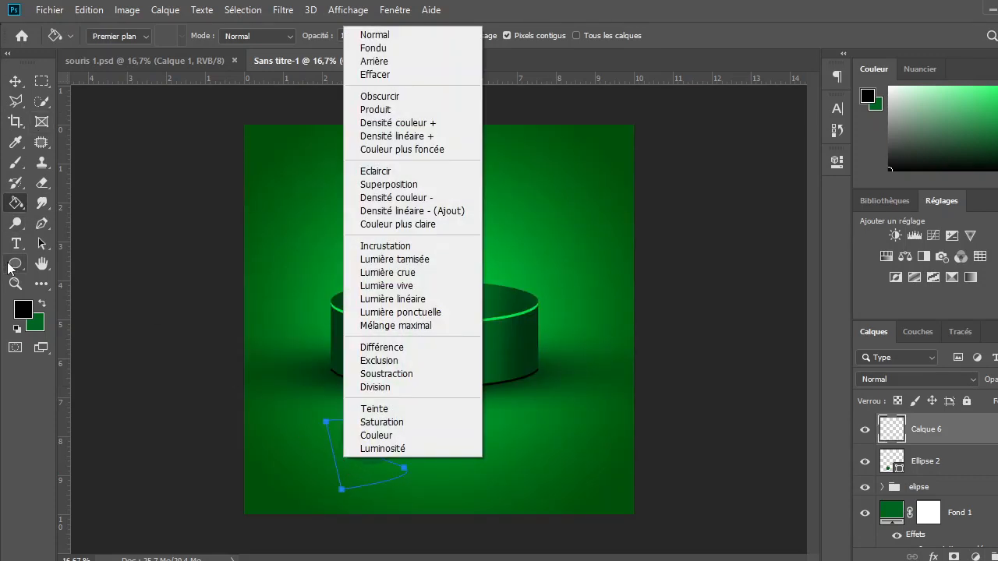
click(40, 226)
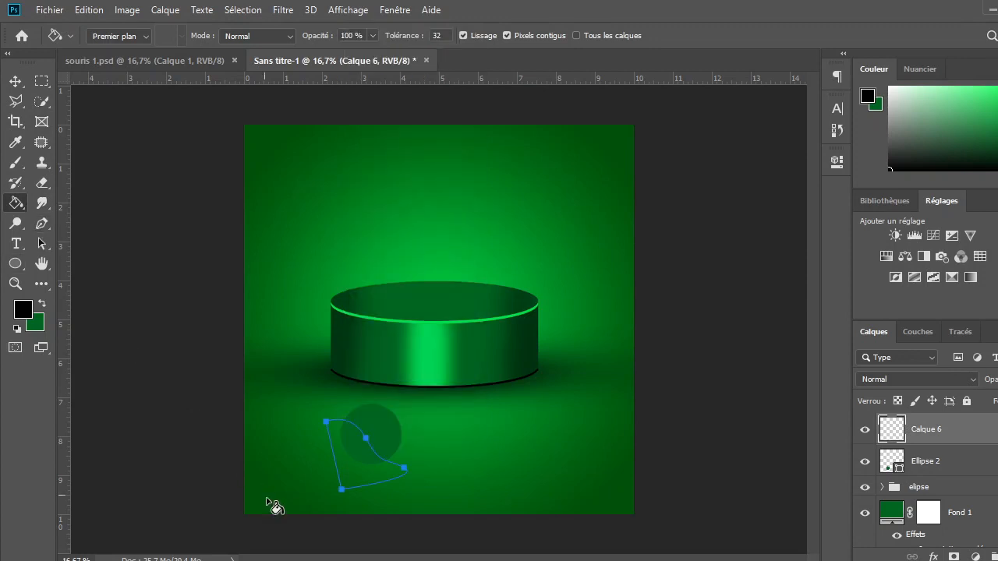
shift+right_click(366, 463)
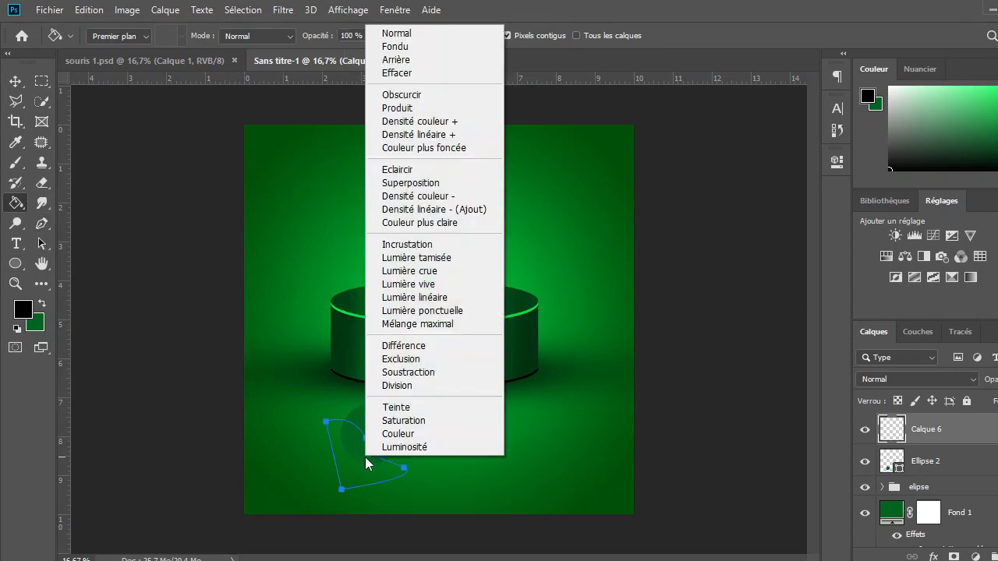
- Convert the closed path to a new selection with a 0-pixel feather and fill it with black on Calque 6
click(41, 226)
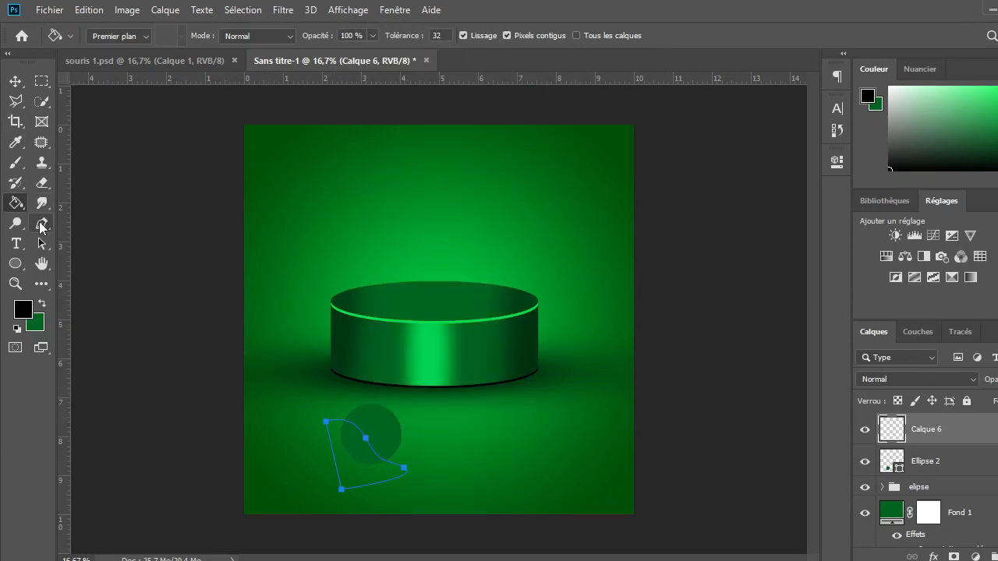
right_click(341, 455)
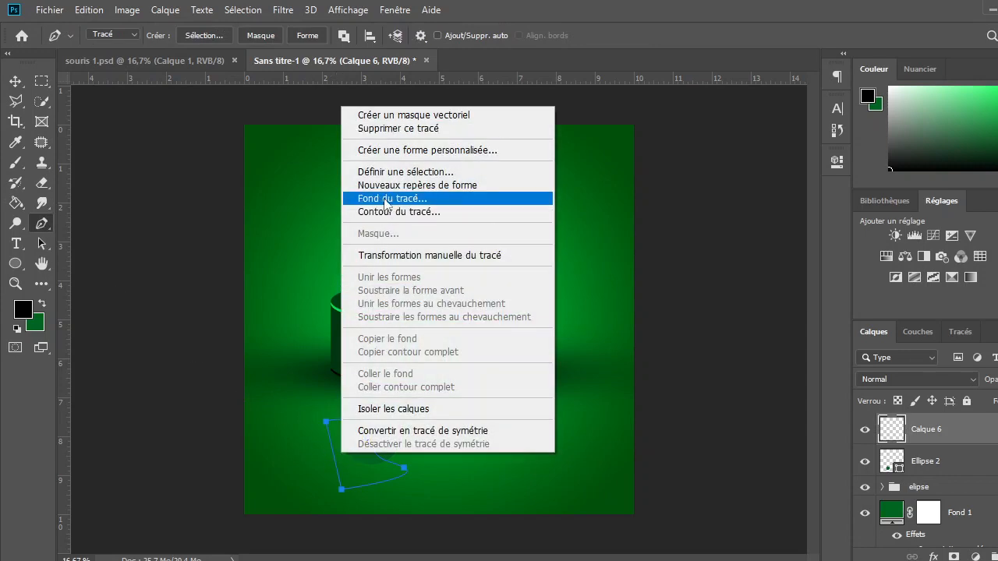
click(404, 174)
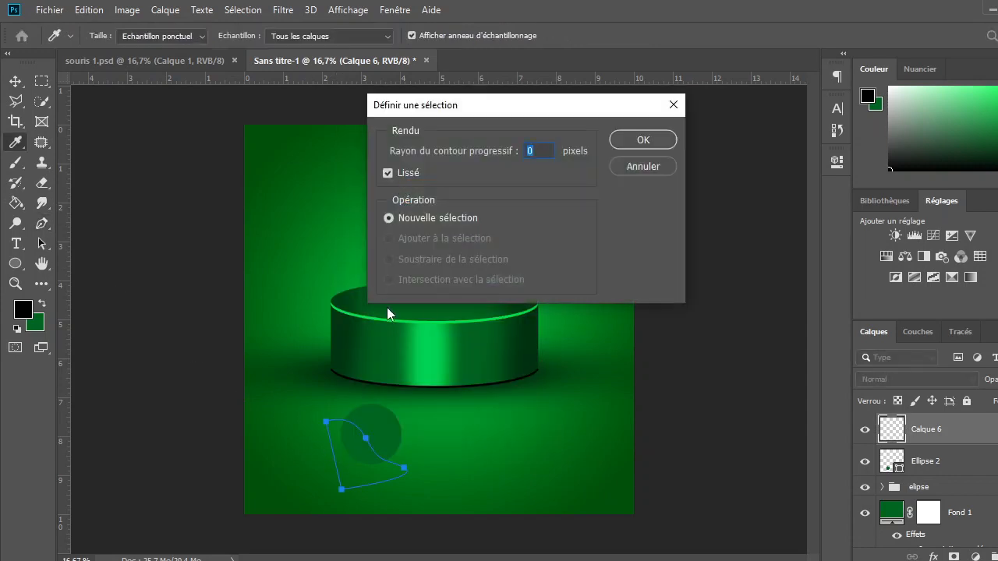
click(642, 141)
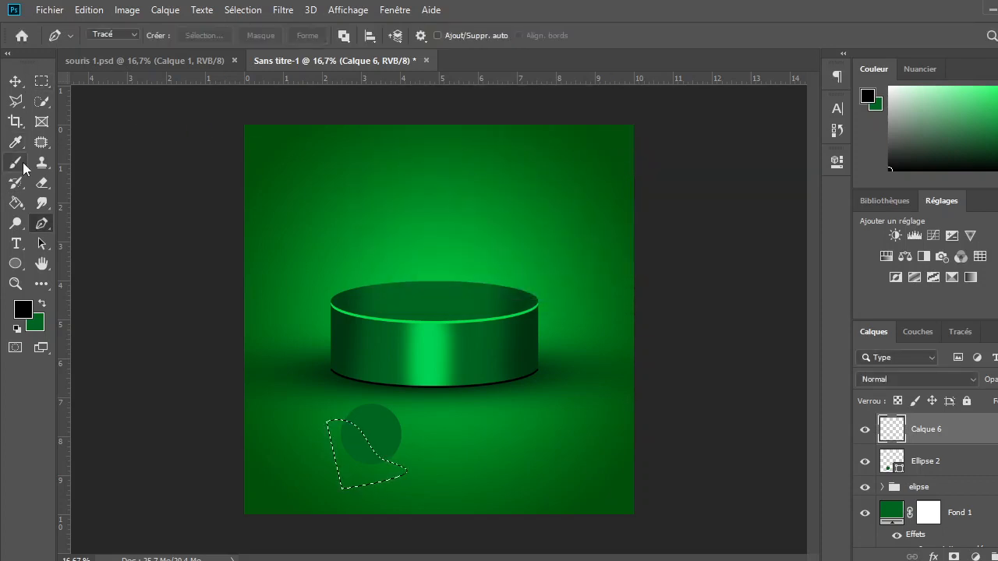
click(21, 205)
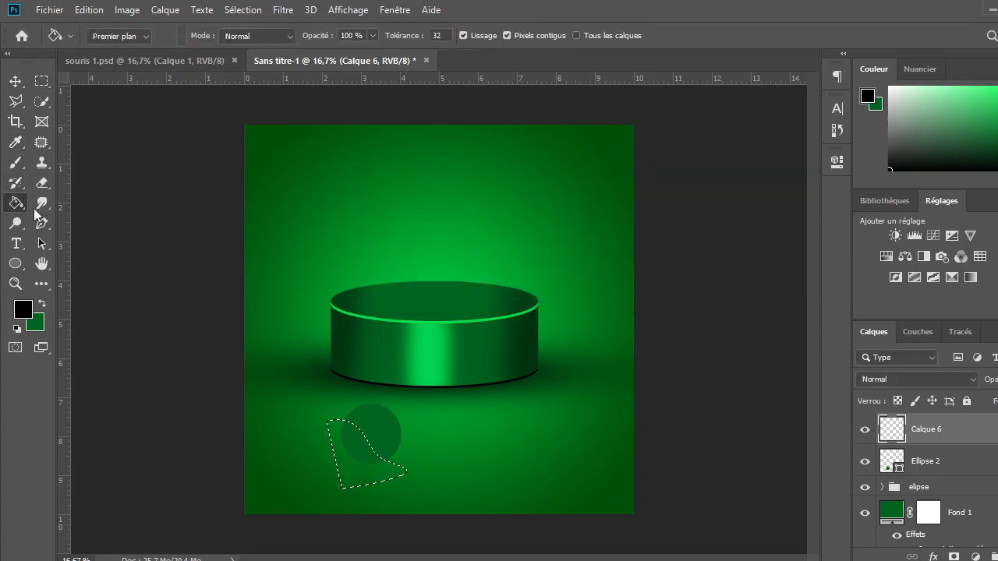
click(354, 470)
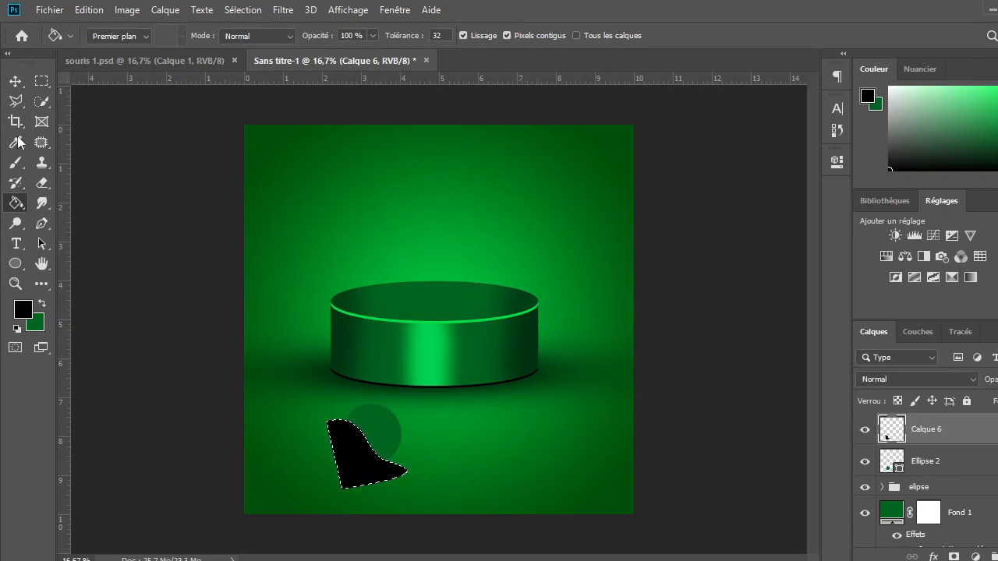
- Deselect the black shape on Calque 6 and apply a Gaussian blur with a 69,7-pixel radius
click(23, 83)
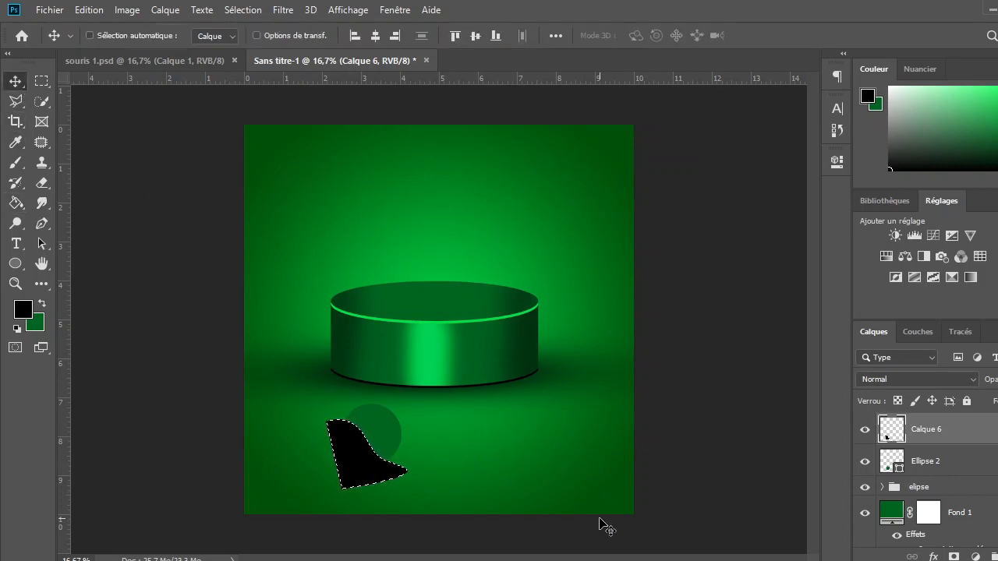
key(ctrl+d)
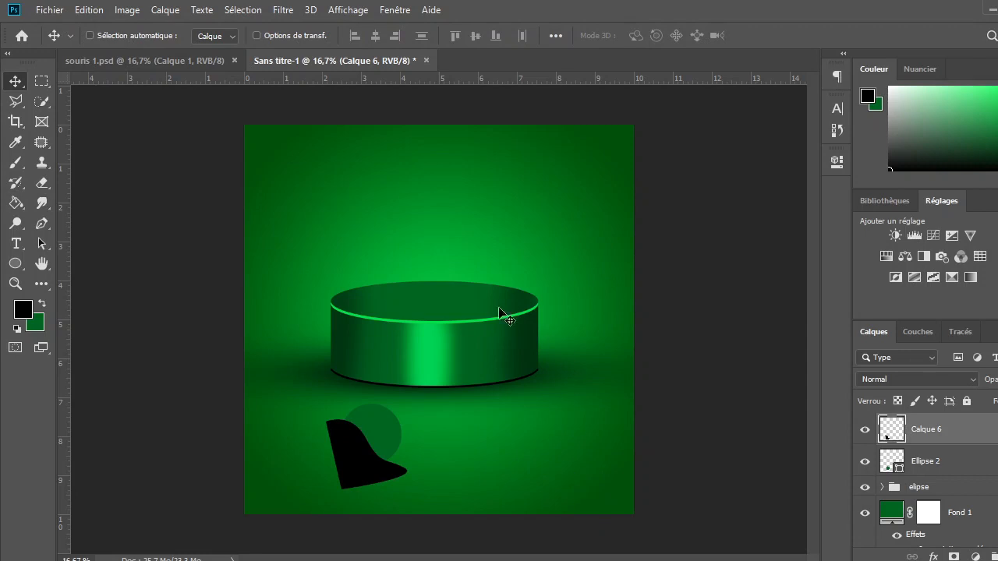
click(278, 11)
mouse_move(413, 232)
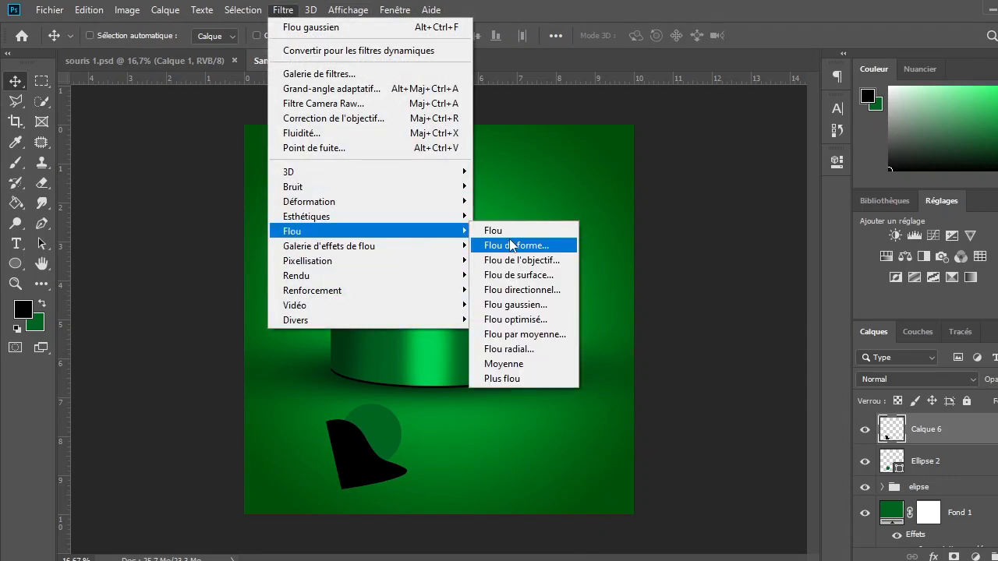
click(508, 304)
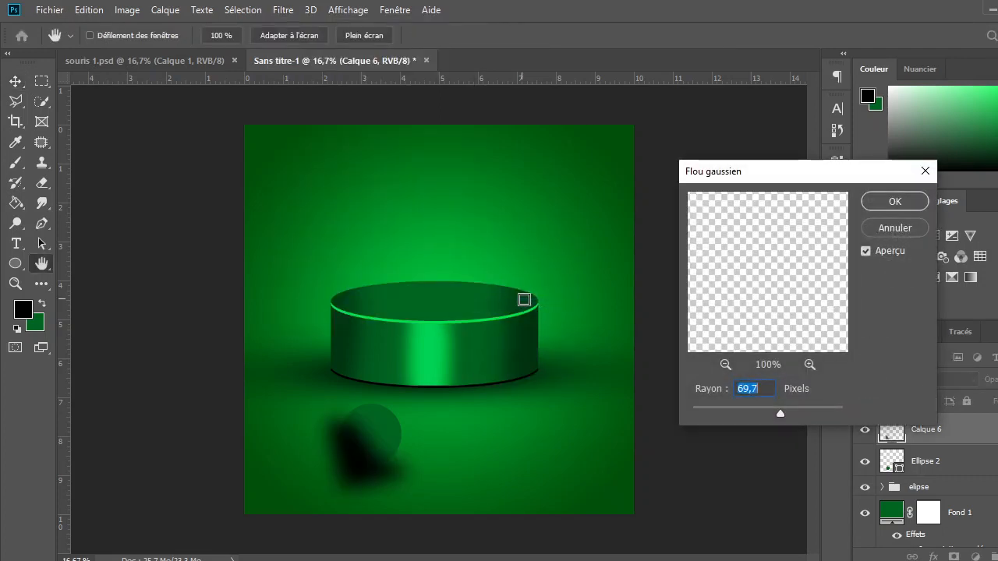
click(878, 201)
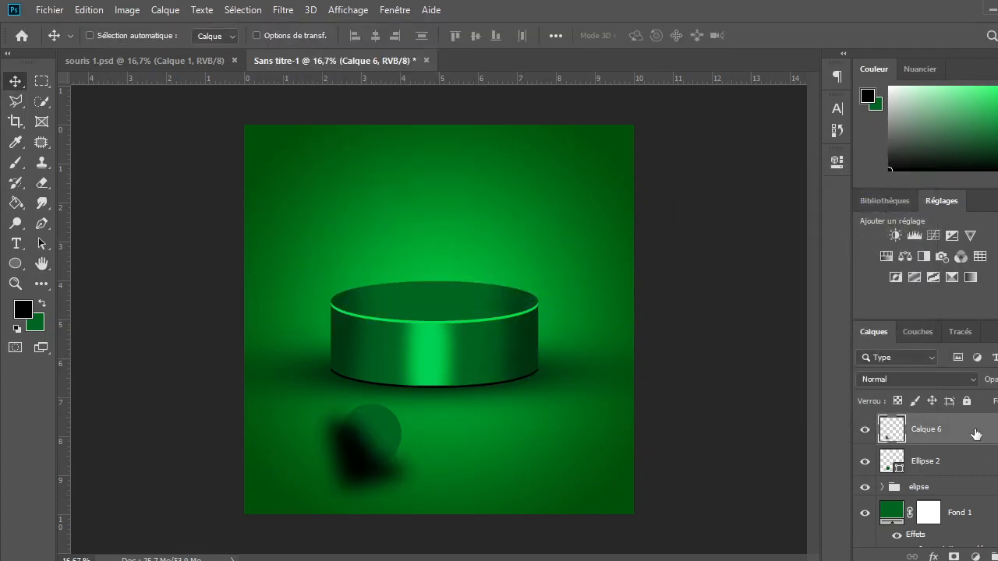
- Clip Calque 6 to the Ellipse 2 circle, duplicate it, and clip the duplicate to the circle as well
drag(975, 434, 969, 441)
alt+click(970, 441)
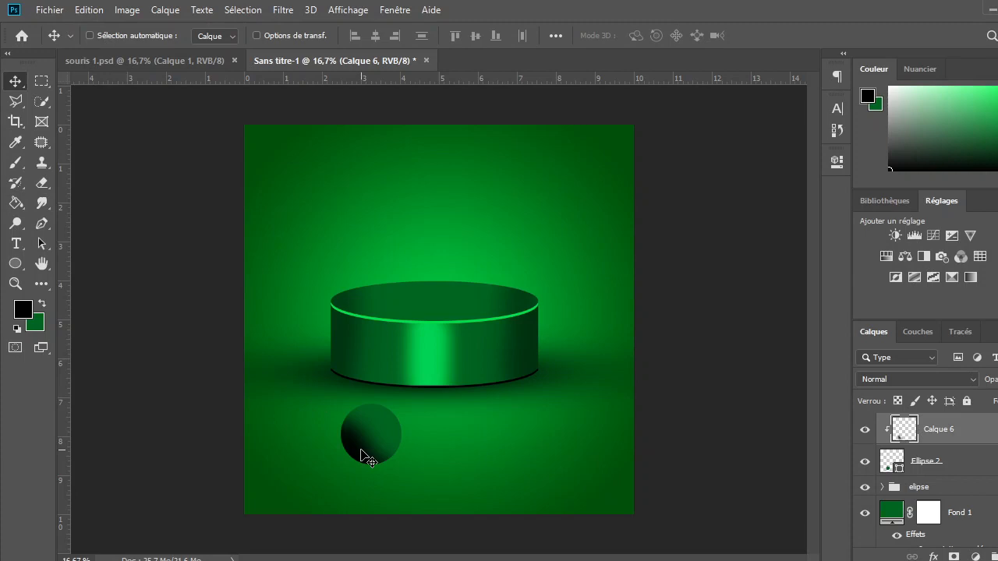
key(ctrl+j)
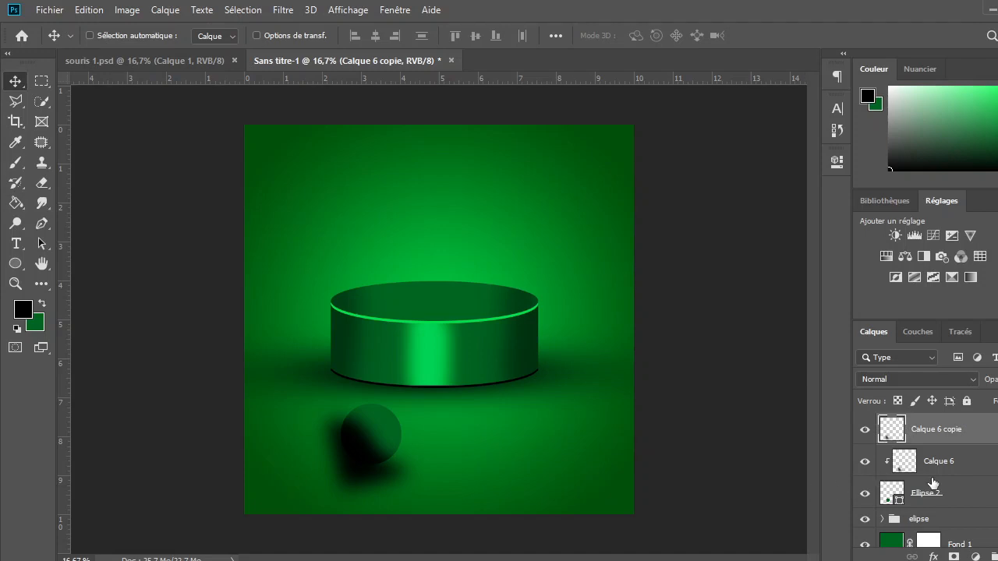
alt+click(971, 441)
- Shift the clipped shadow copy slightly toward the circle's lower-left edge
click(963, 466)
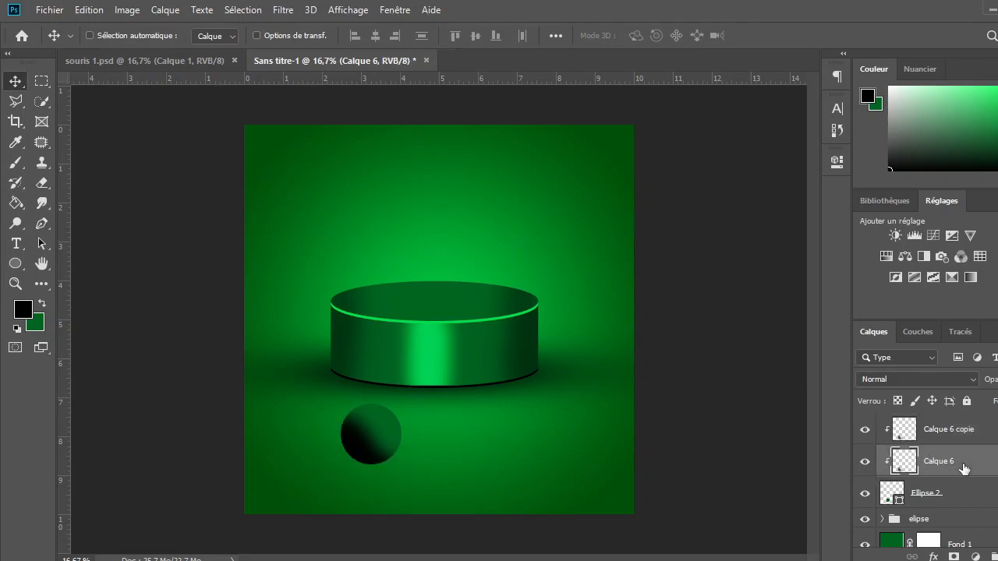
ctrl+click(366, 454)
mouse_move(368, 452)
mouse_down()
mouse_move(316, 455)
mouse_move(345, 450)
mouse_move(343, 458)
mouse_up()
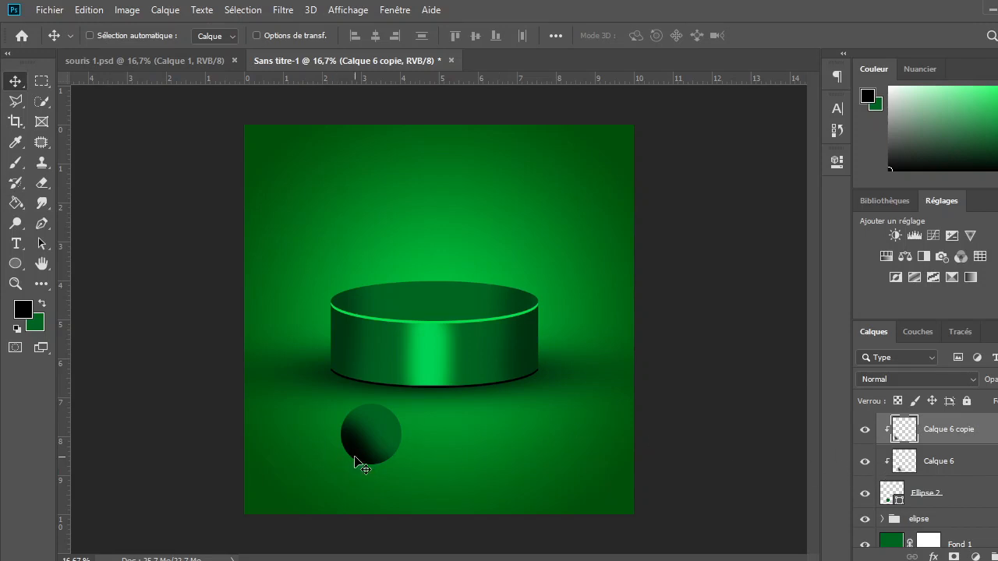
- Lighten the shading from Calque 6 on the circle and reposition the Calque 6 copie shadow toward the right
click(941, 462)
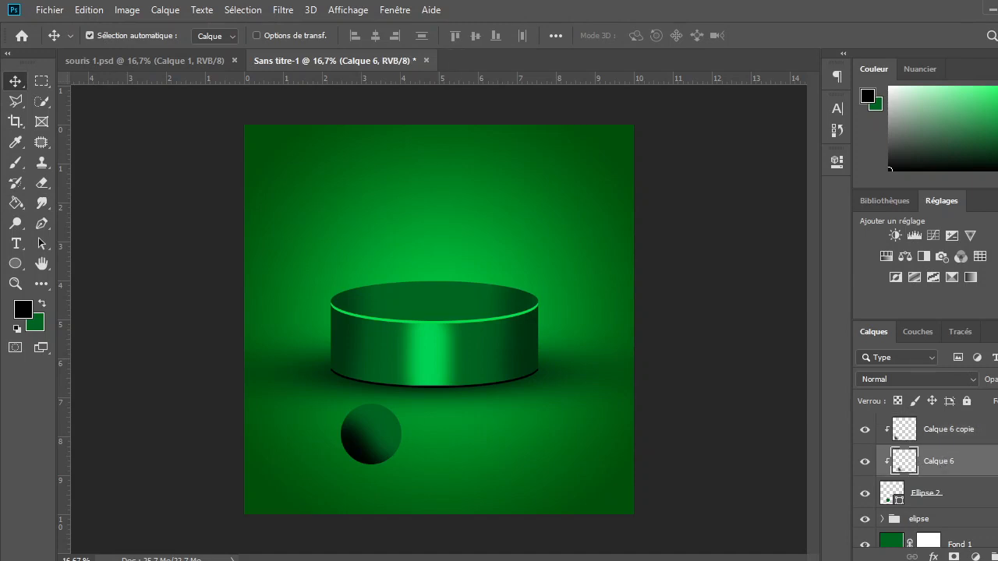
drag(984, 382, 974, 385)
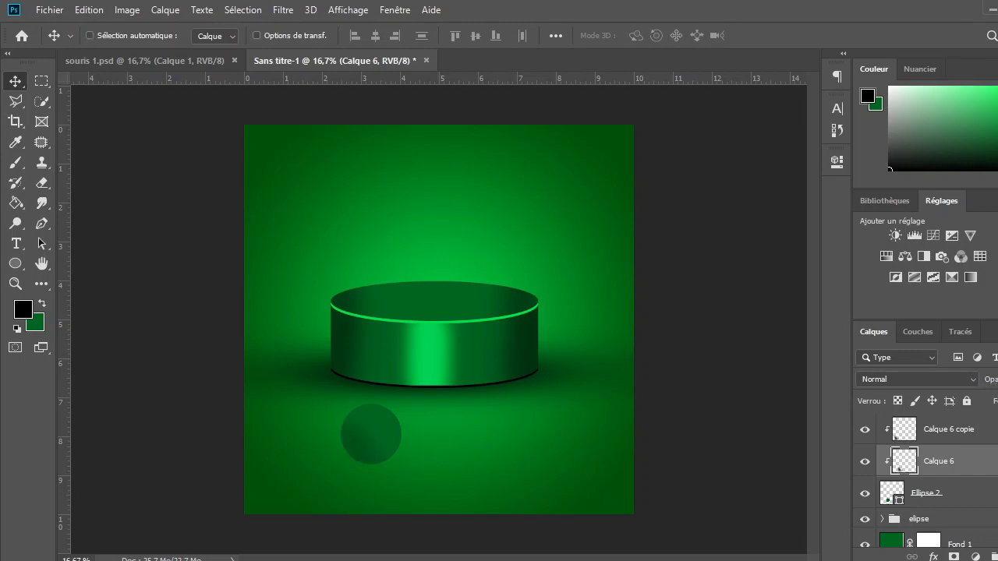
key(ctrl+z)
click(963, 431)
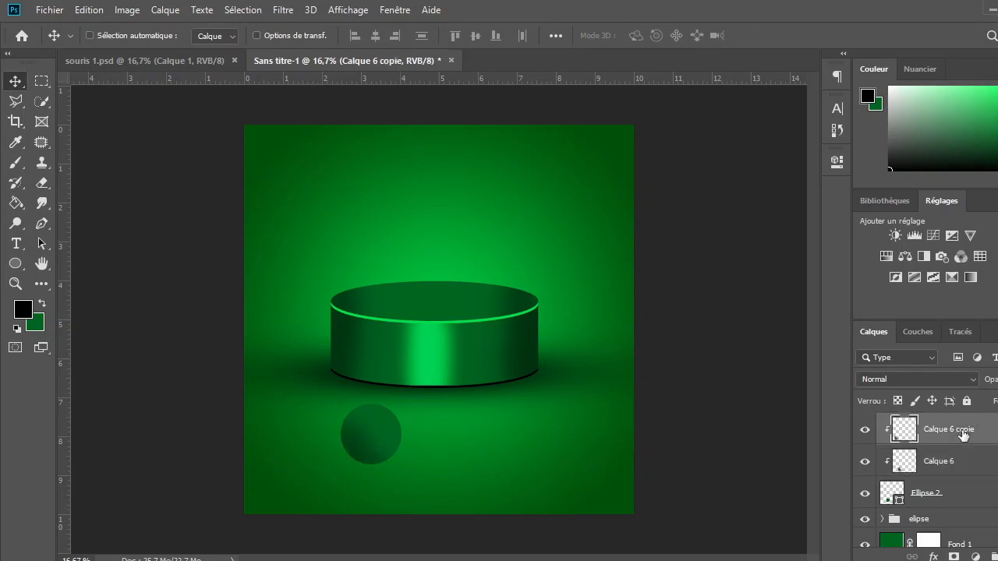
mouse_move(431, 443)
mouse_down()
mouse_move(465, 409)
mouse_move(476, 441)
mouse_move(486, 439)
mouse_move(478, 437)
mouse_up()
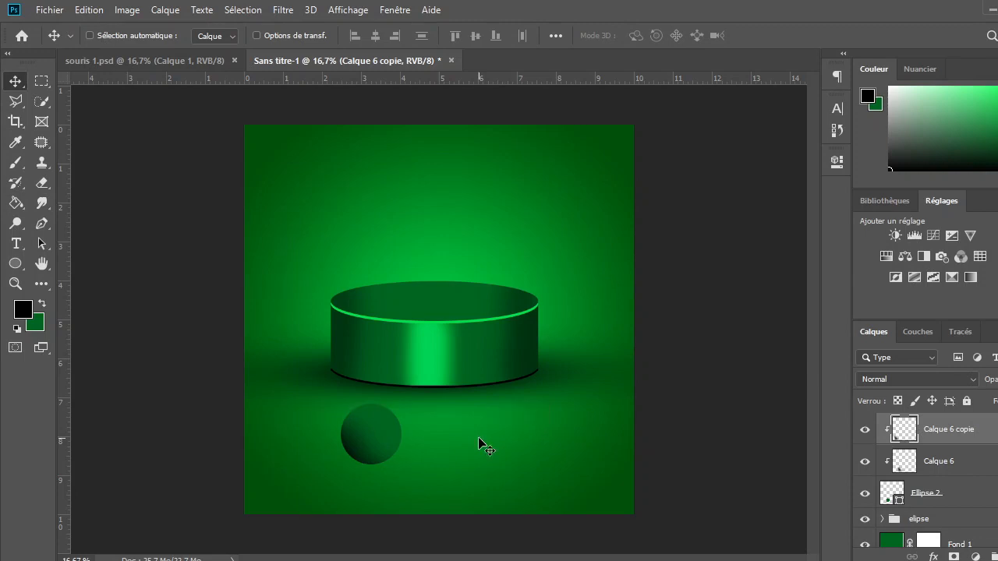
- Nudge the Calque 6 shadow sideways and move the Calque 6 copie shadow to deepen the circle's lower-left shading
click(976, 464)
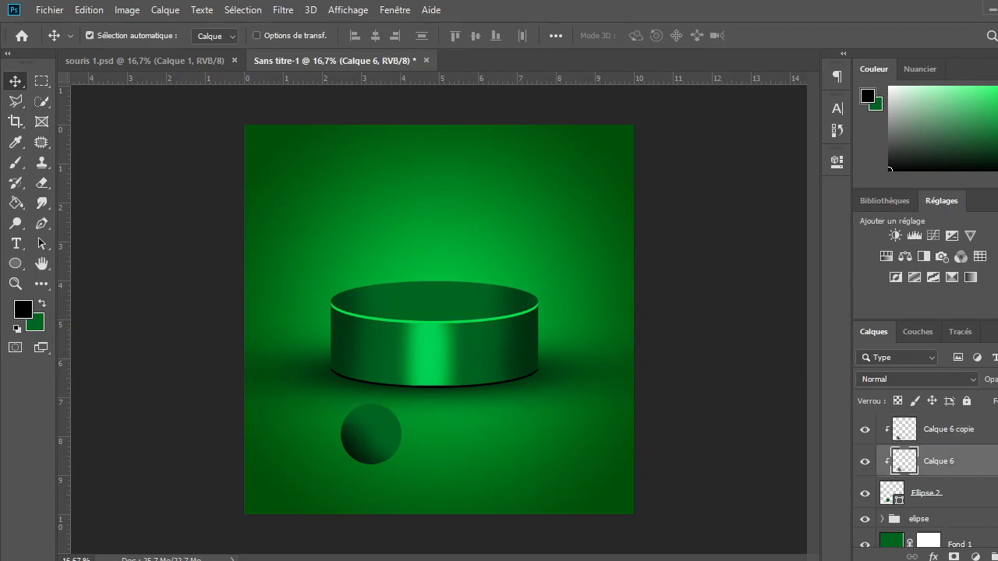
key(Left)
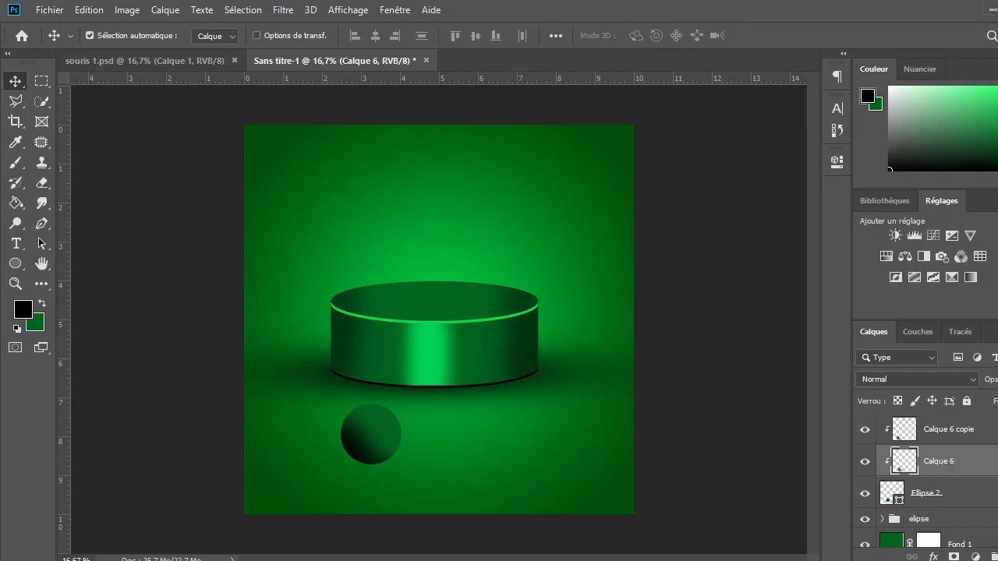
key(shift+Left)
key(shift+Right)
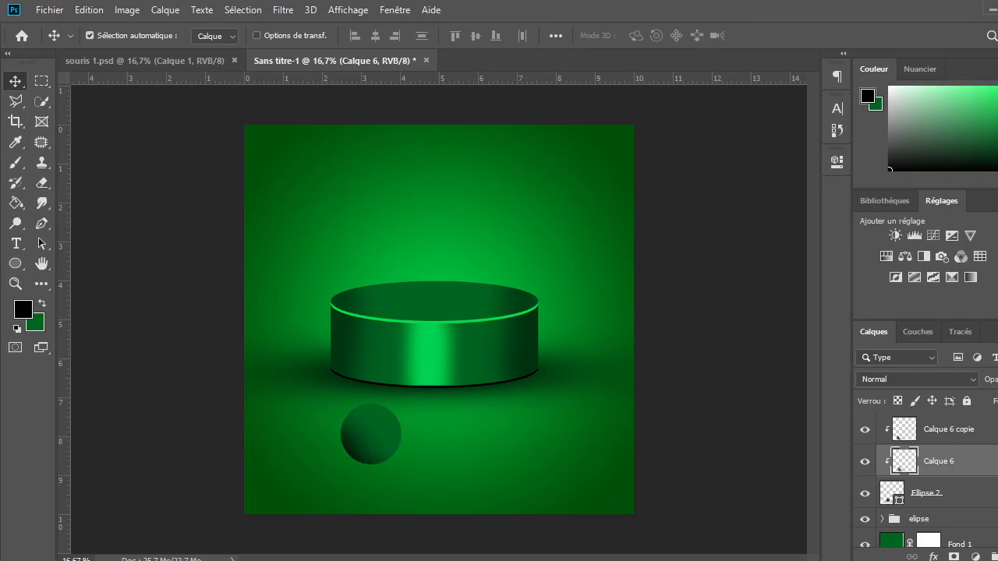
key(ctrl)
click(983, 439)
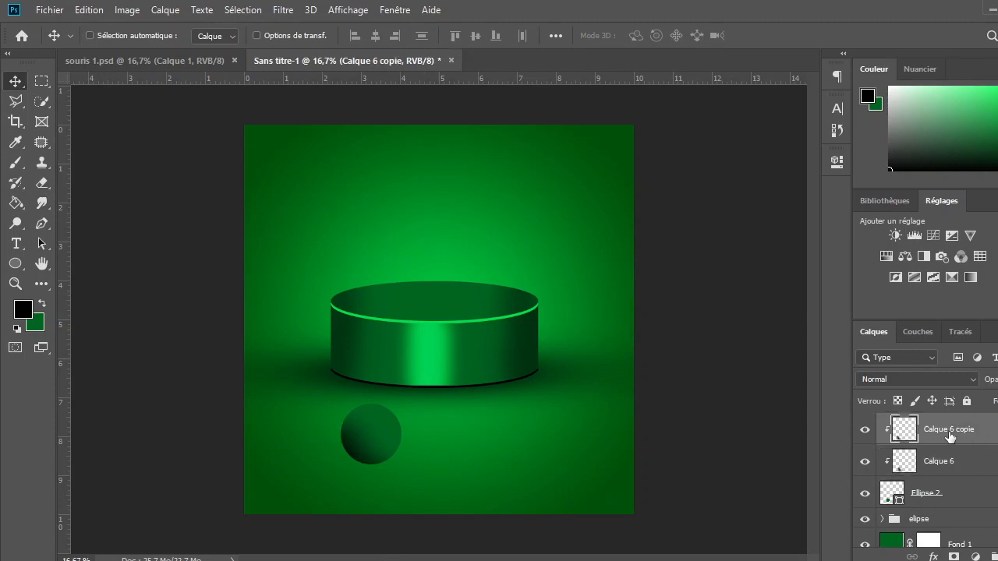
drag(395, 456, 403, 458)
- Add a layer above the shadows and dab a white highlight on the sphere's upper right with a 240 px, 2% hardness brush
key(ctrl+alt+shift+n)
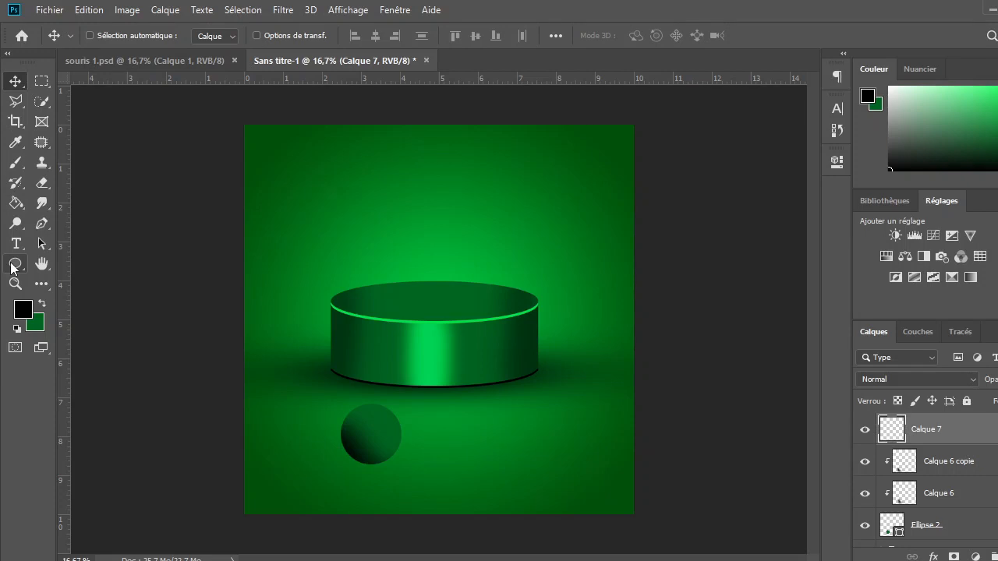
click(16, 162)
click(22, 310)
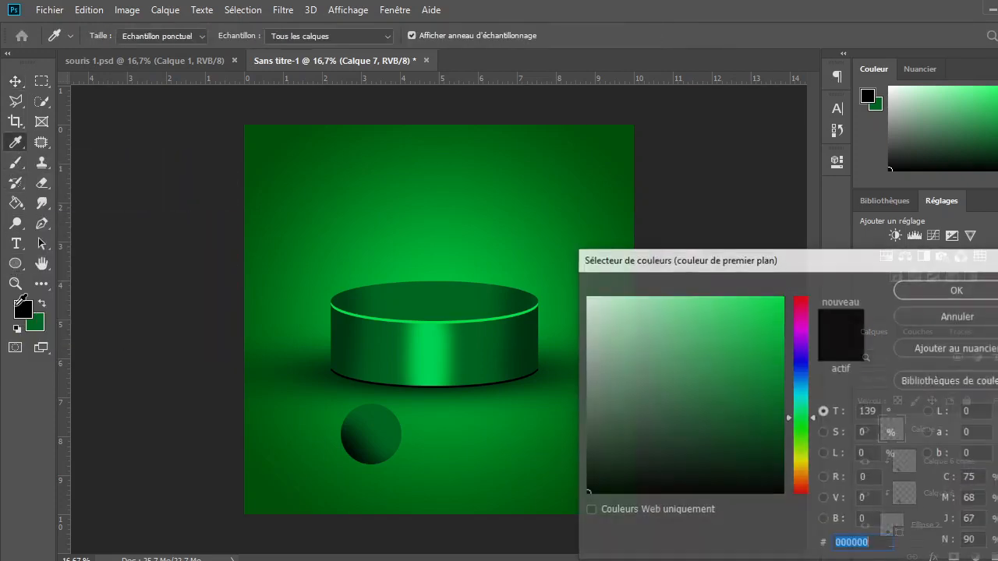
click(587, 298)
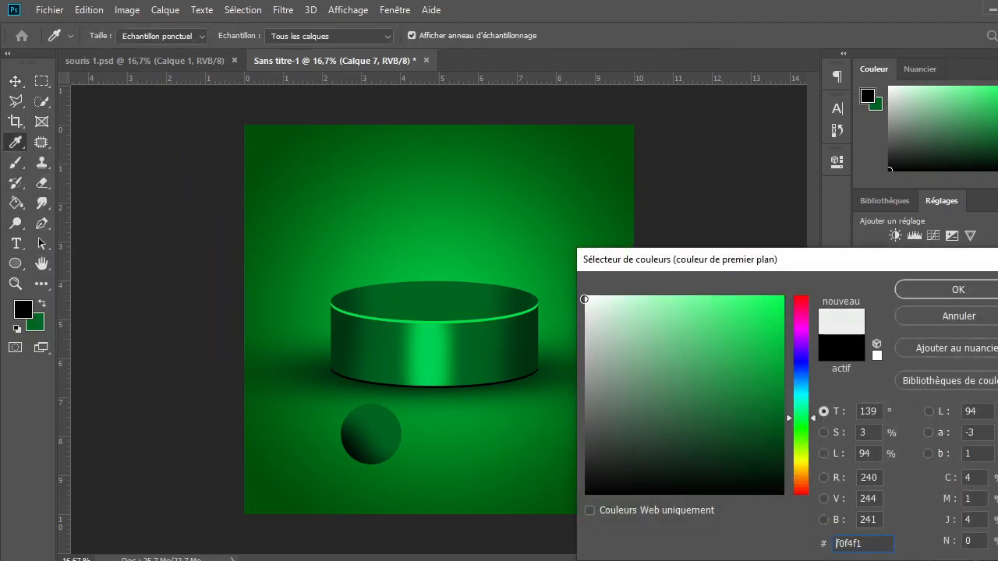
click(975, 290)
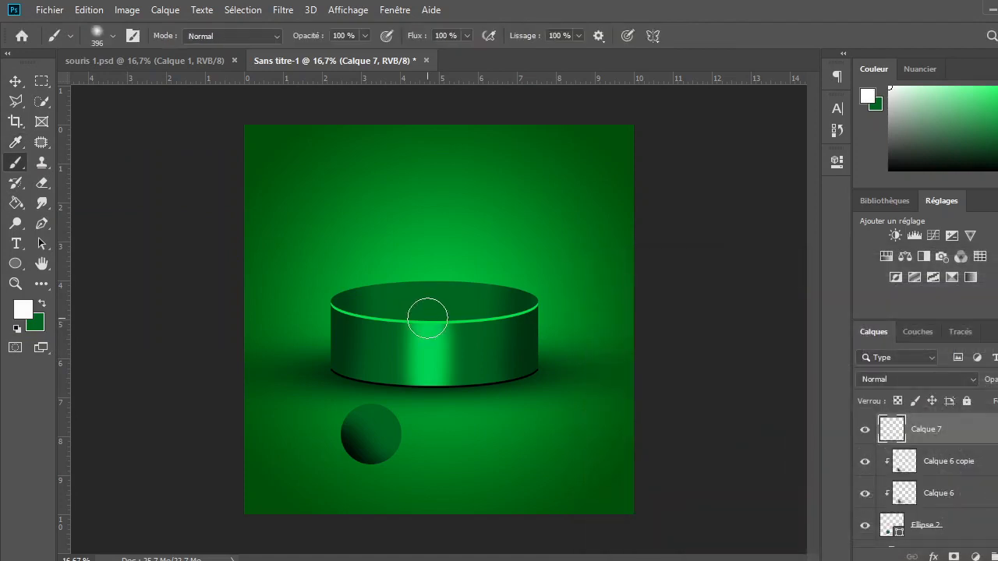
drag(513, 434, 508, 434)
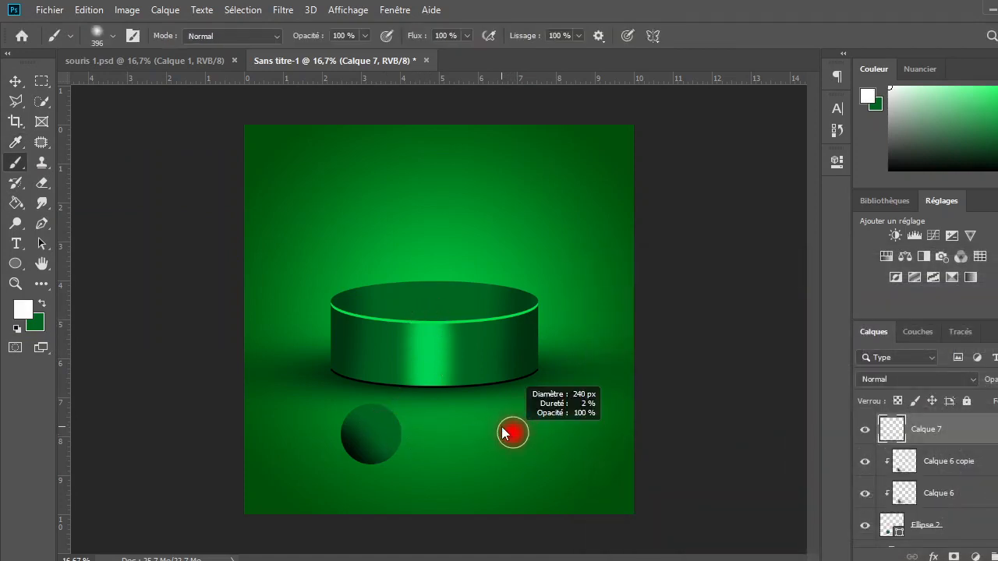
click(379, 424)
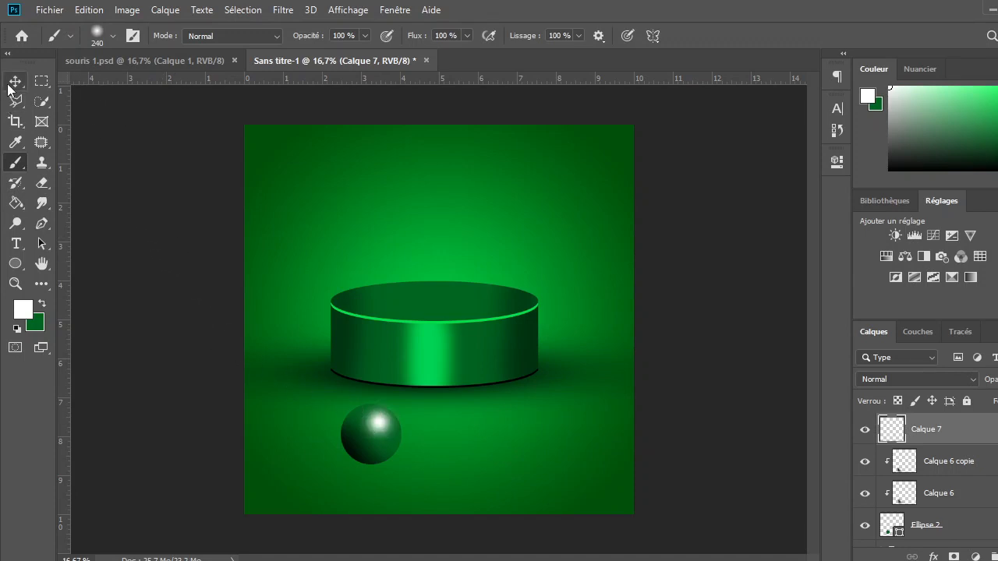
- Set the highlight layer Calque 7 to the Incrustation blend mode and duplicate it
click(15, 81)
click(935, 385)
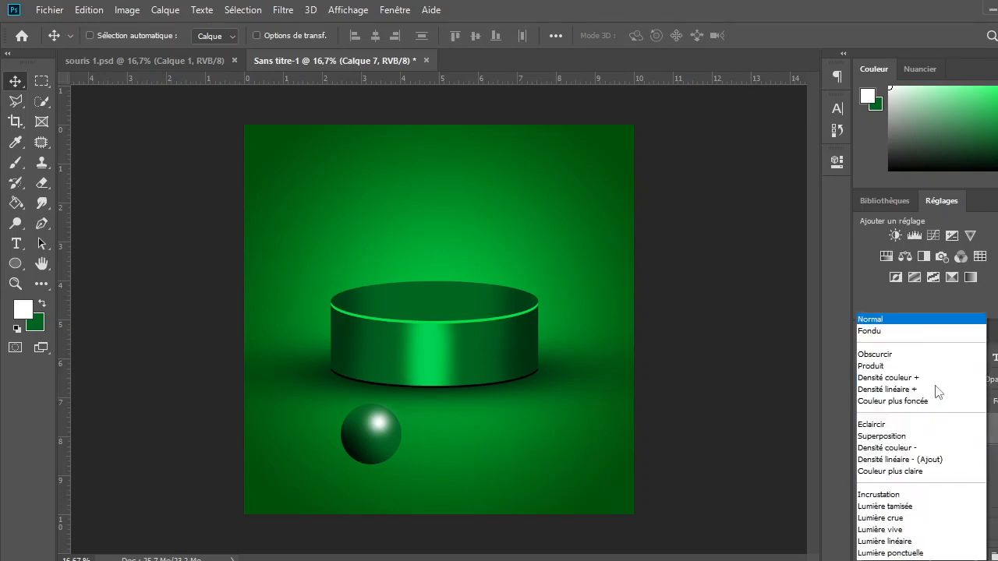
click(891, 368)
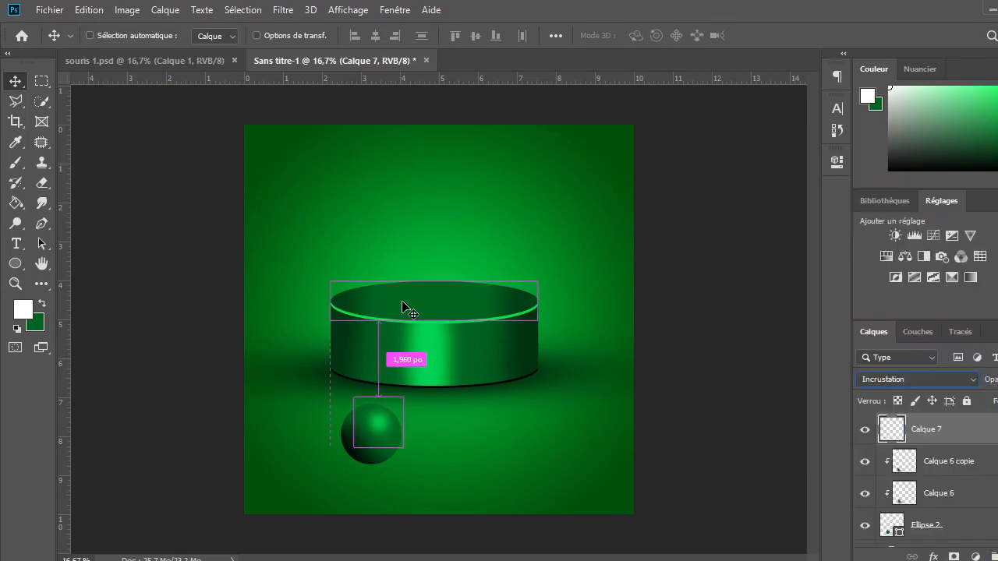
key(ctrl+j)
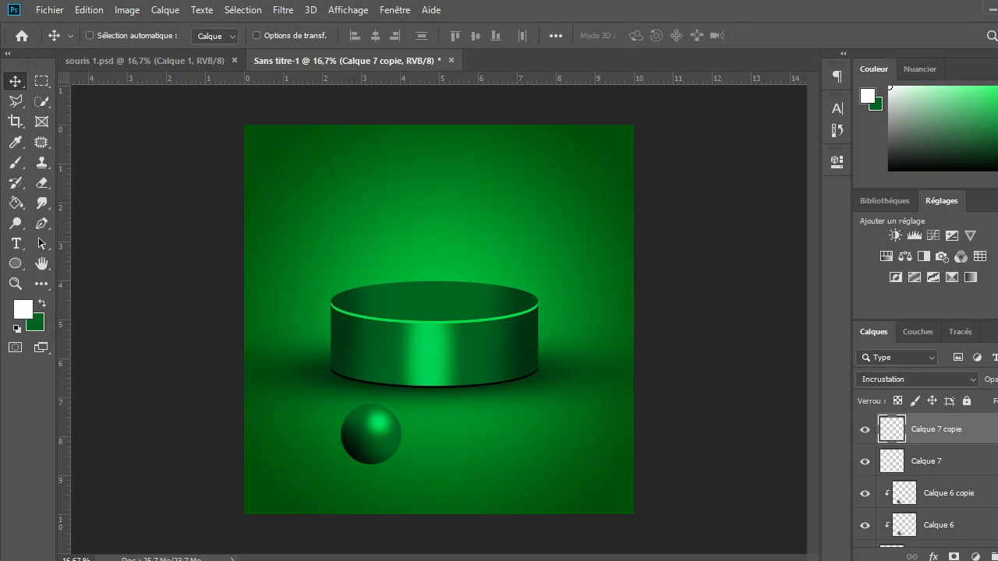
- Add a layer between the elipse group and Ellipse 2, and dab black (000000) at the sphere's base with the 240 px brush
scroll(945, 535, down, 2)
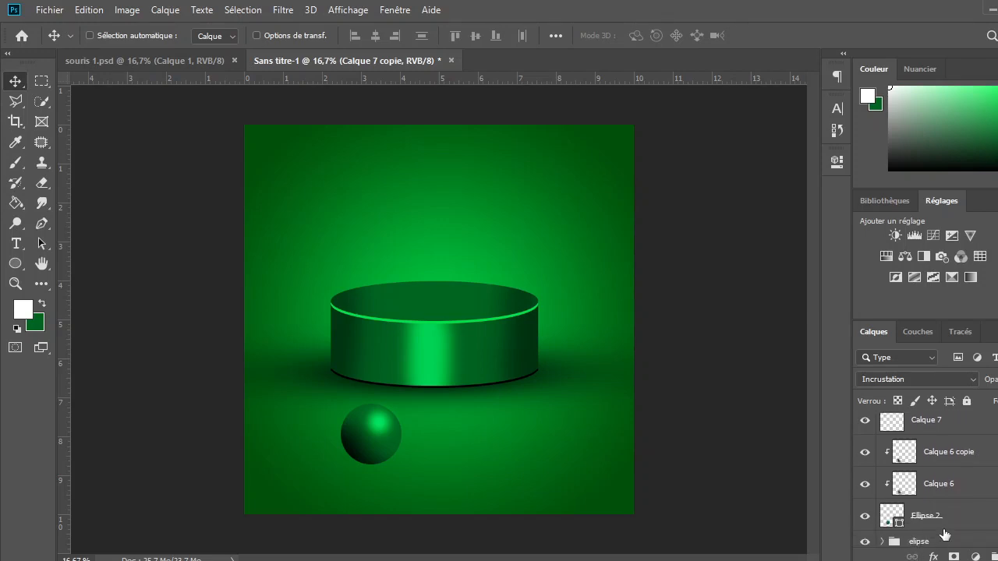
click(944, 536)
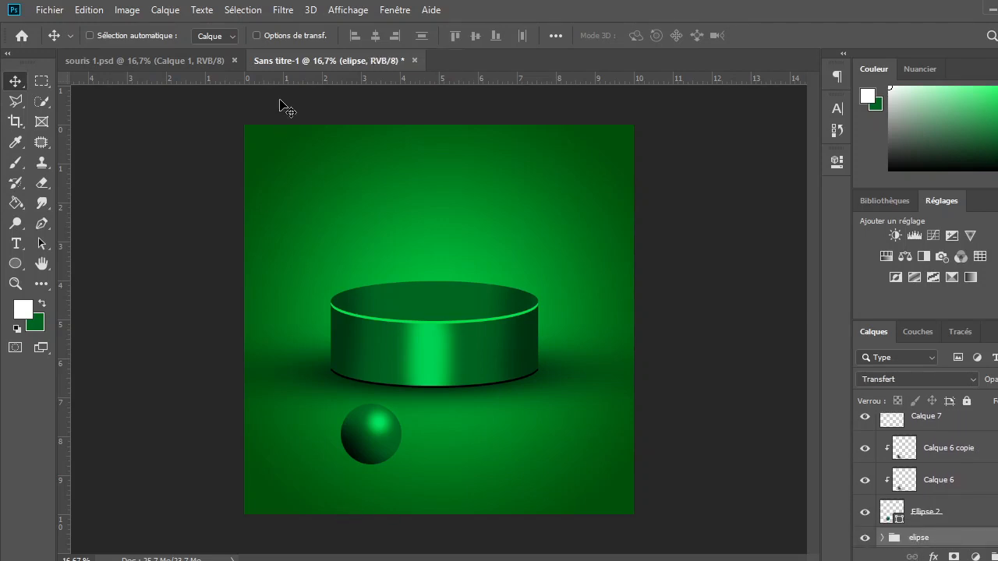
key(ctrl+shift+alt+n)
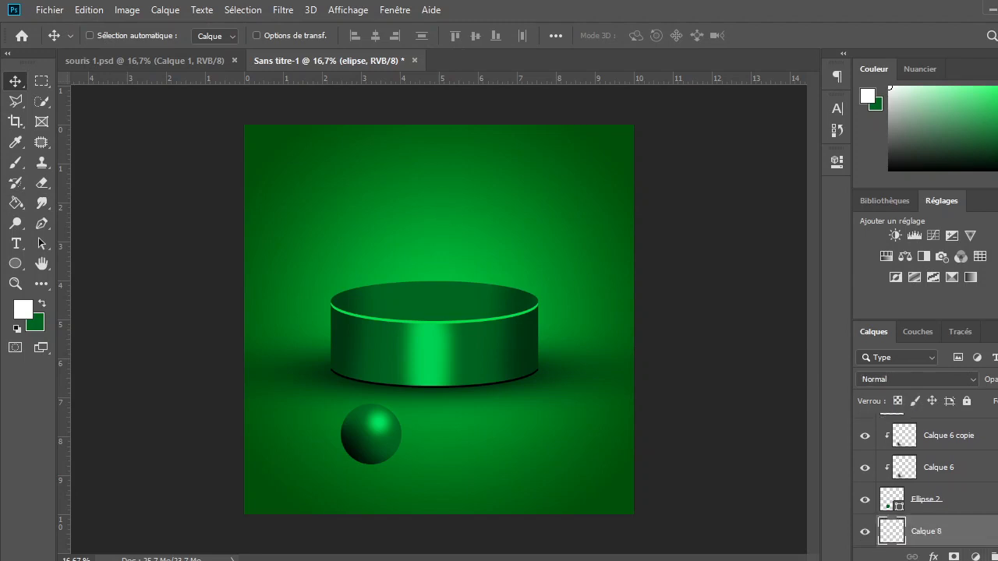
click(15, 163)
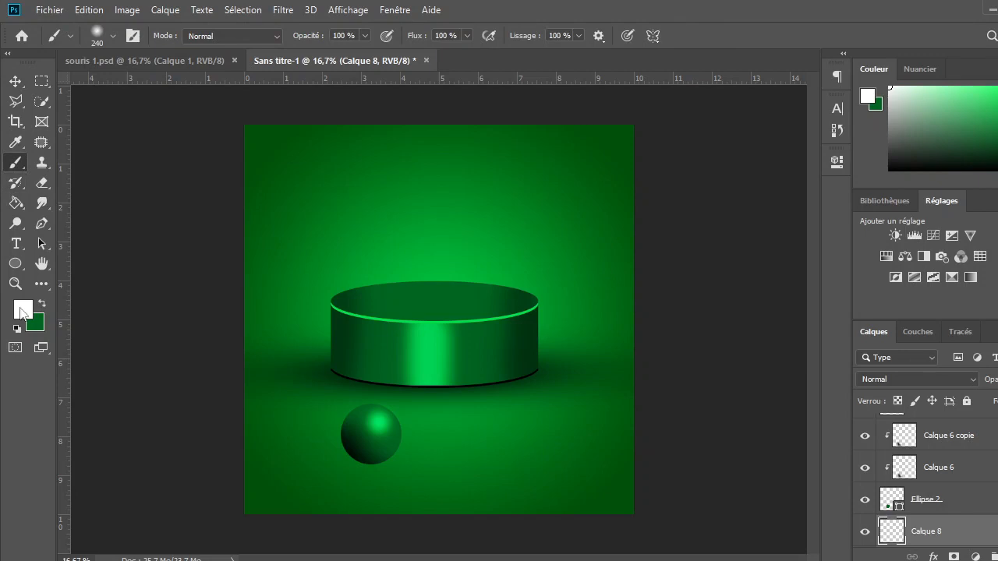
click(22, 311)
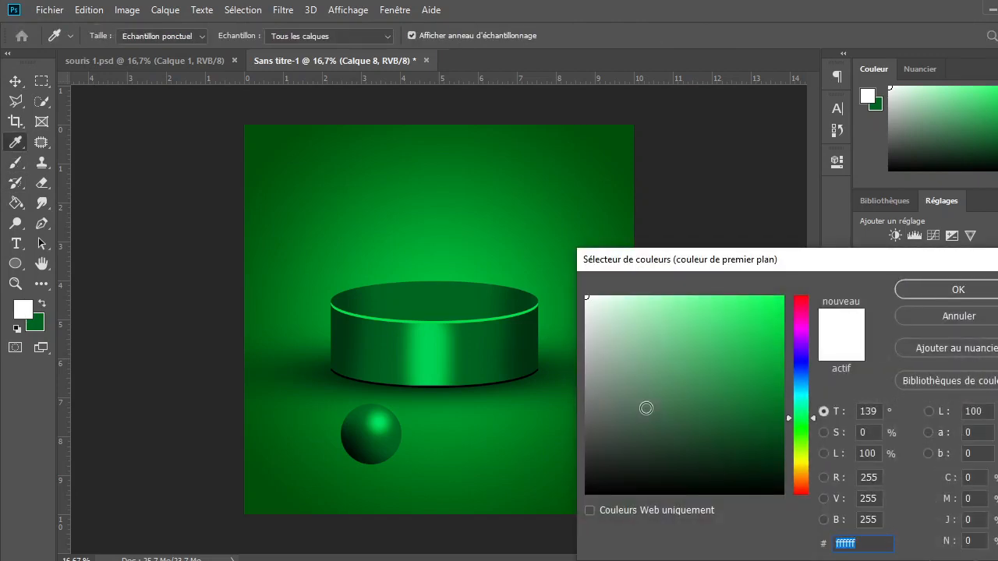
click(600, 446)
drag(600, 447, 563, 530)
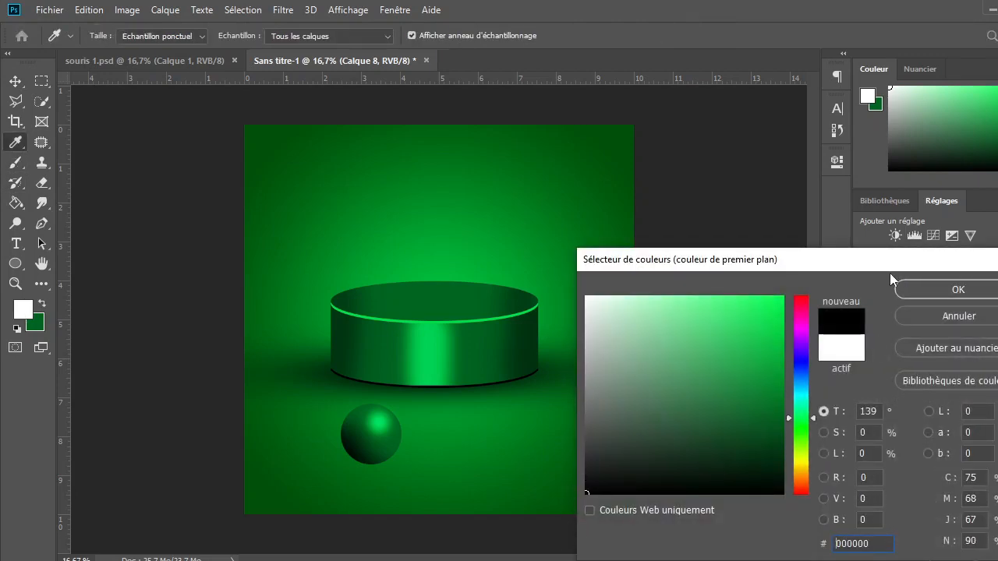
click(935, 289)
key(b)
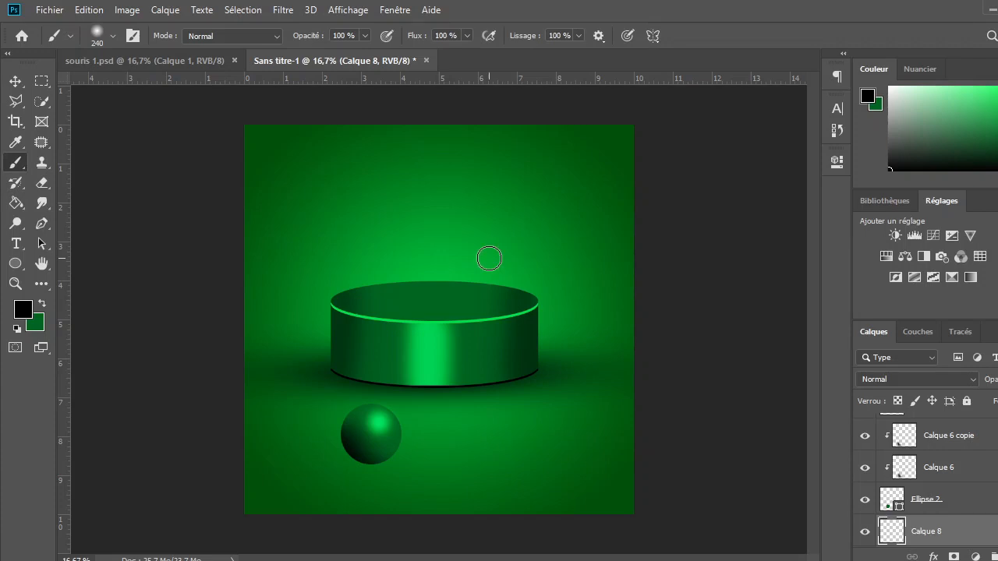
click(370, 461)
- Transform the Calque 8 black dab to about 371% width and 66% height and place it under the sphere as a ground shadow
key(ctrl+t)
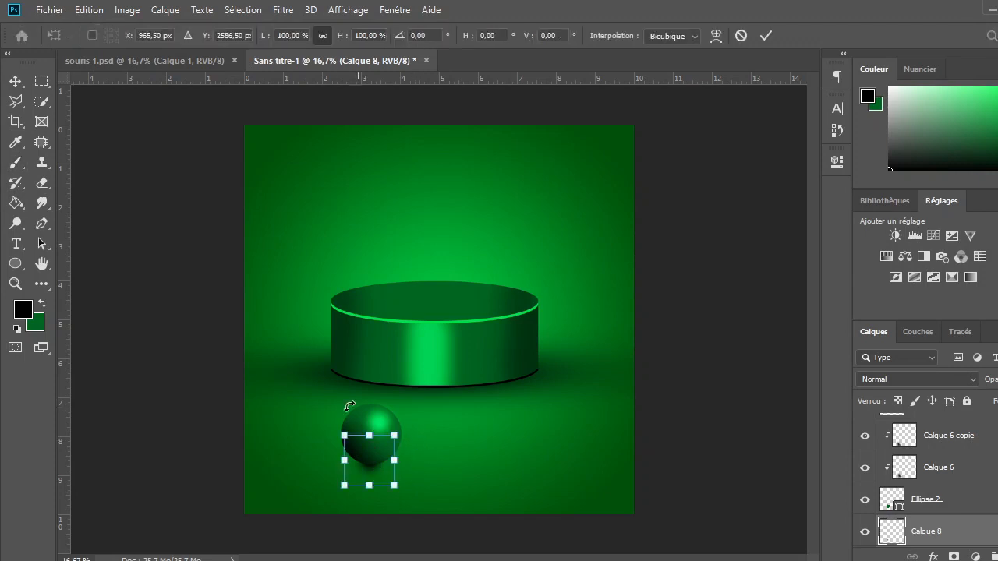
drag(370, 435, 372, 483)
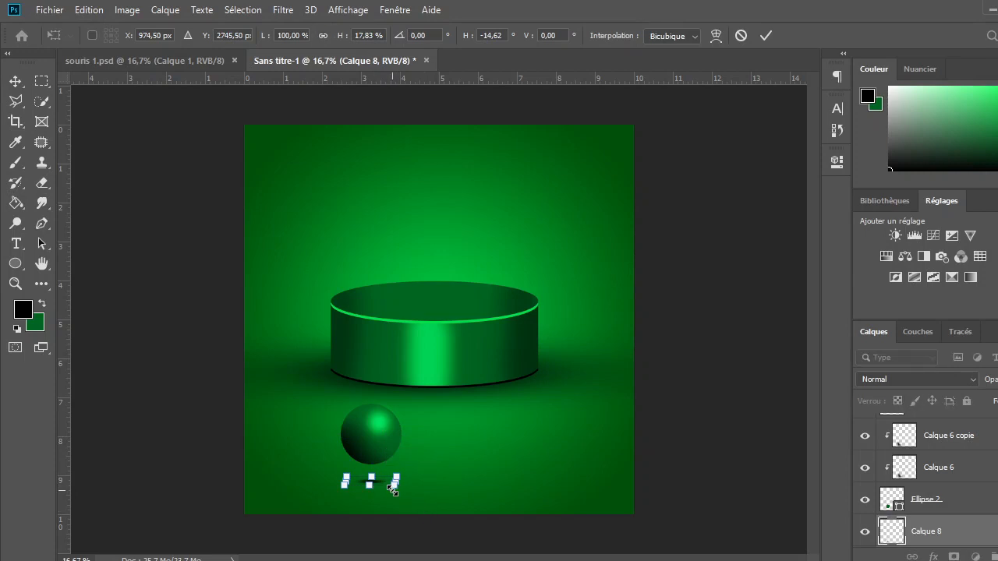
drag(393, 489, 458, 497)
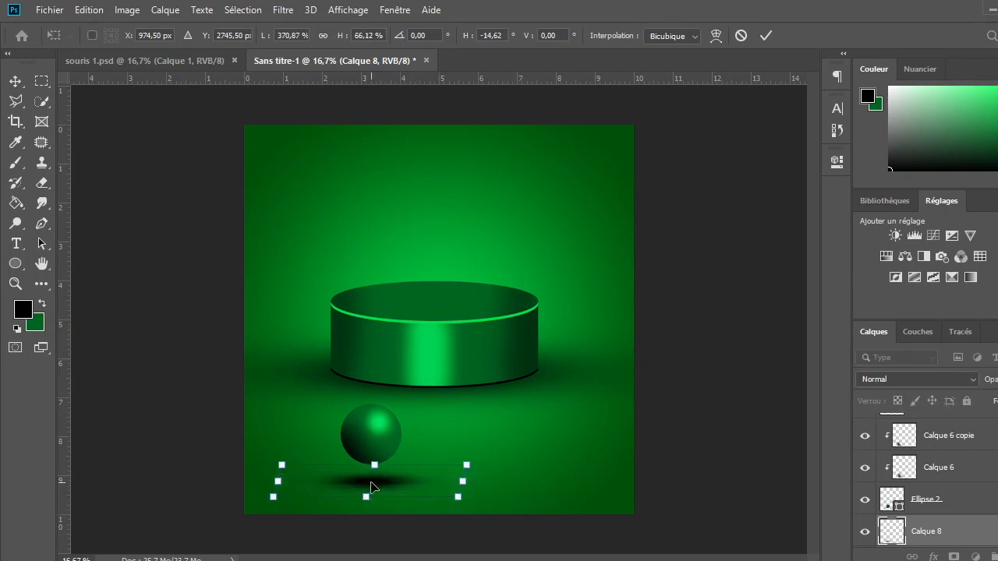
drag(371, 488, 374, 468)
key(b)
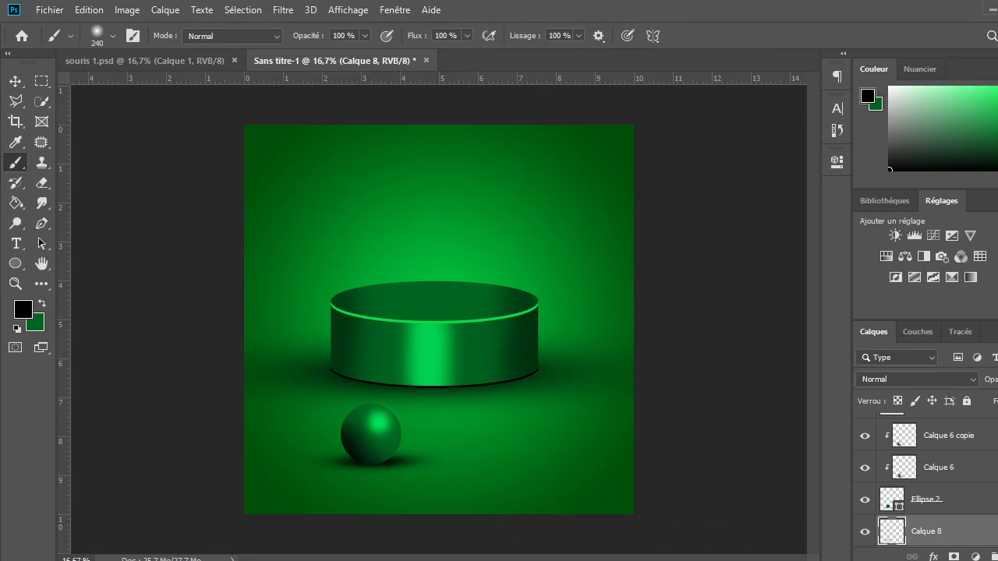
- Group the sphere's layers from Calque 7 copie down to Calque 8 and move the group to the podium's lower-left edge
scroll(935, 468, up, 2)
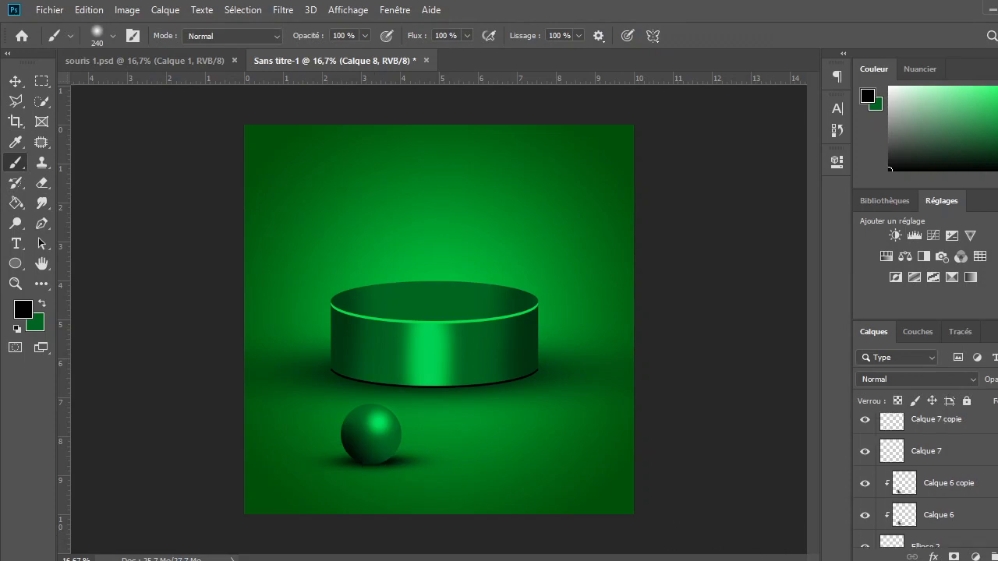
click(935, 427)
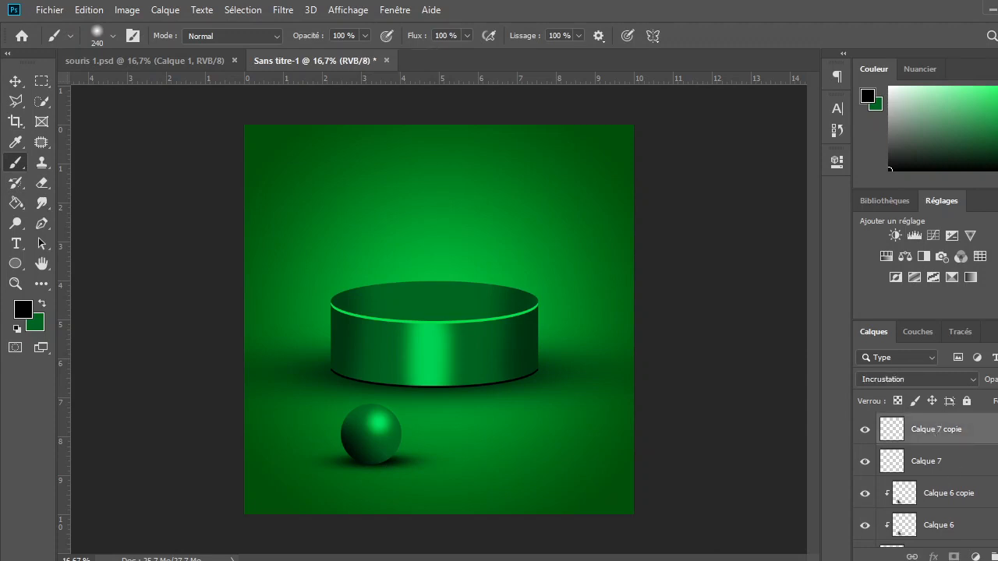
scroll(927, 476, down, 2)
click(935, 491)
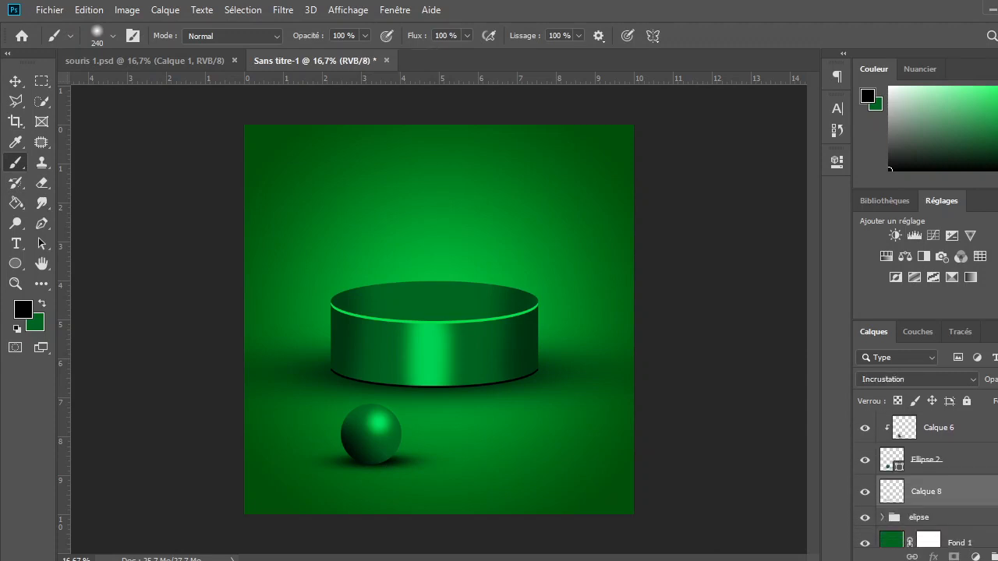
shift+click(935, 427)
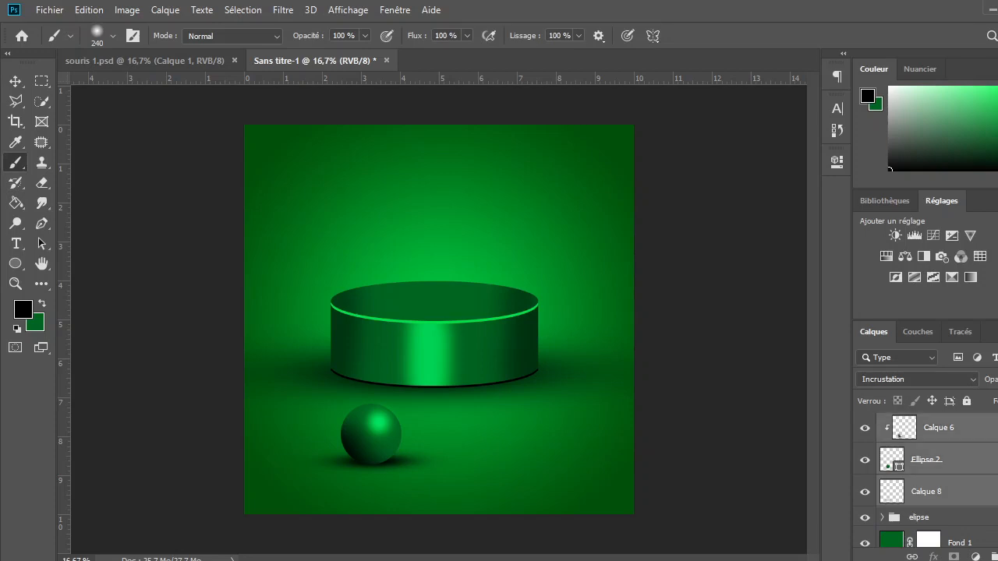
key(ctrl+g)
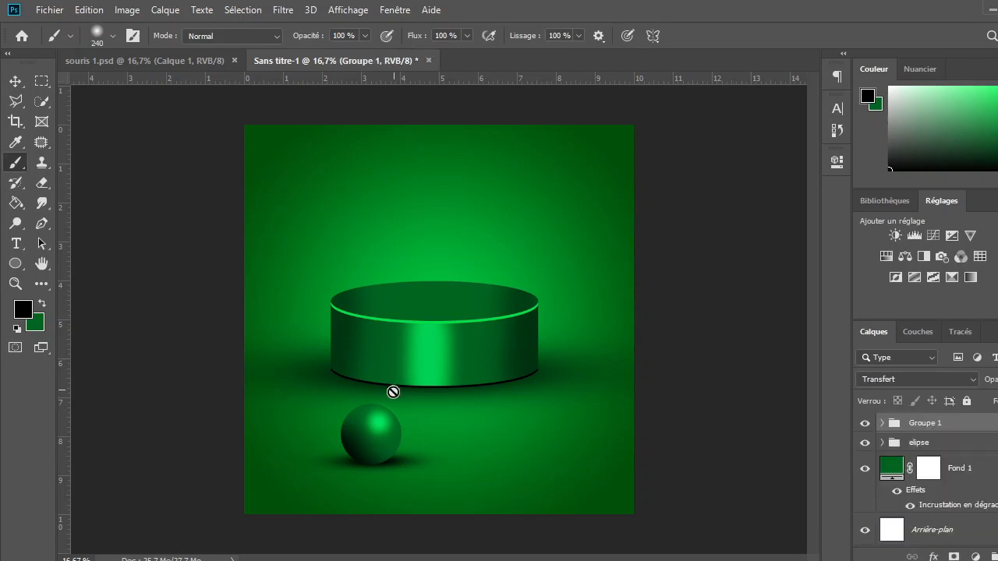
click(17, 81)
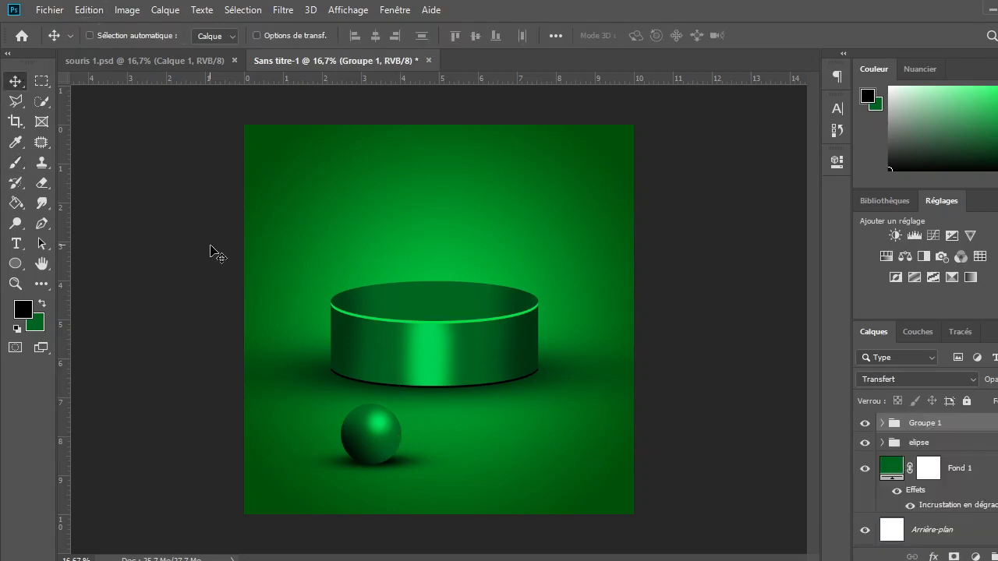
drag(351, 432, 302, 383)
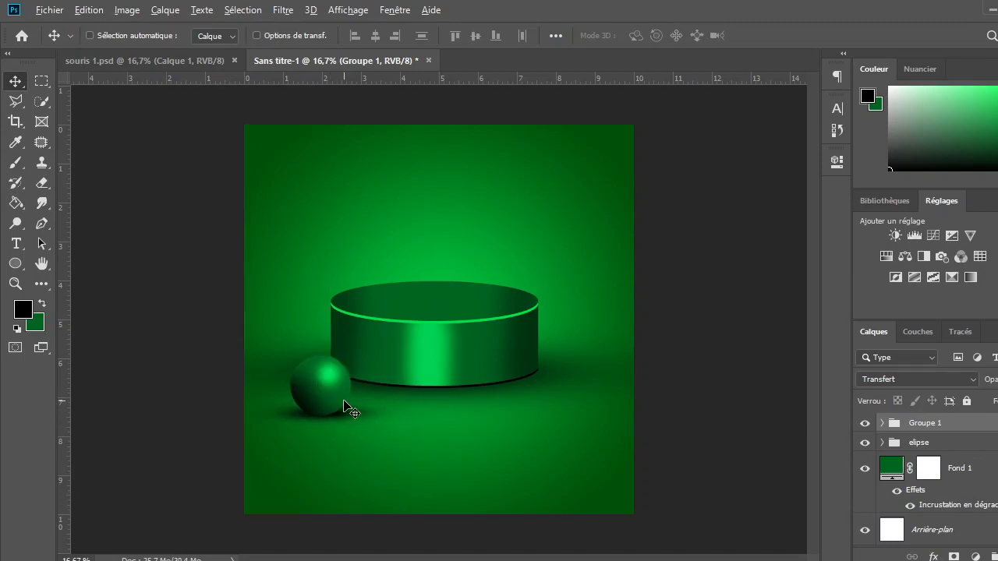
- Duplicate the sphere group in front of the podium, slightly right of its centre, and scale the copy to about 71%
drag(347, 405, 490, 433)
drag(483, 433, 484, 433)
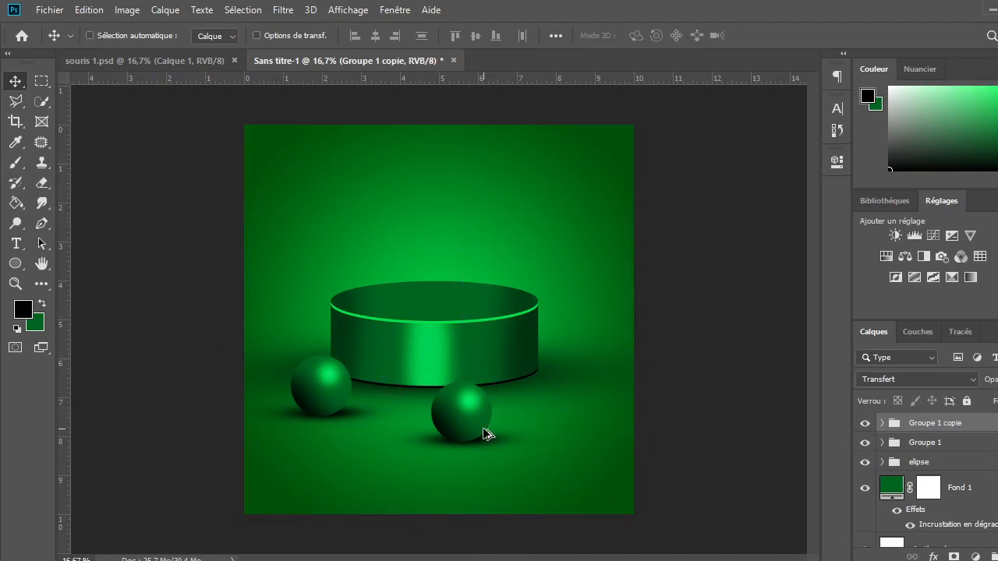
key(ctrl+t)
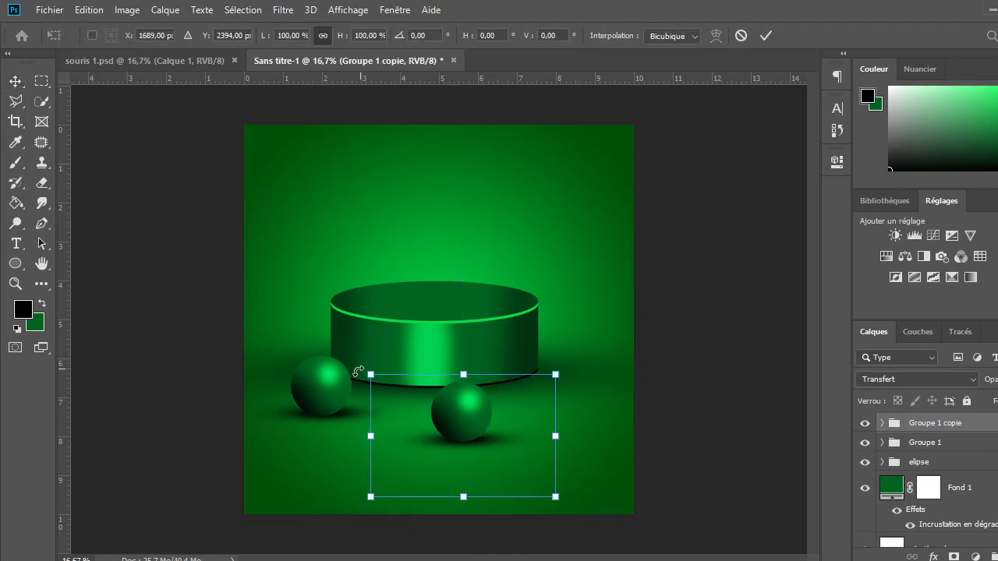
drag(369, 375, 395, 393)
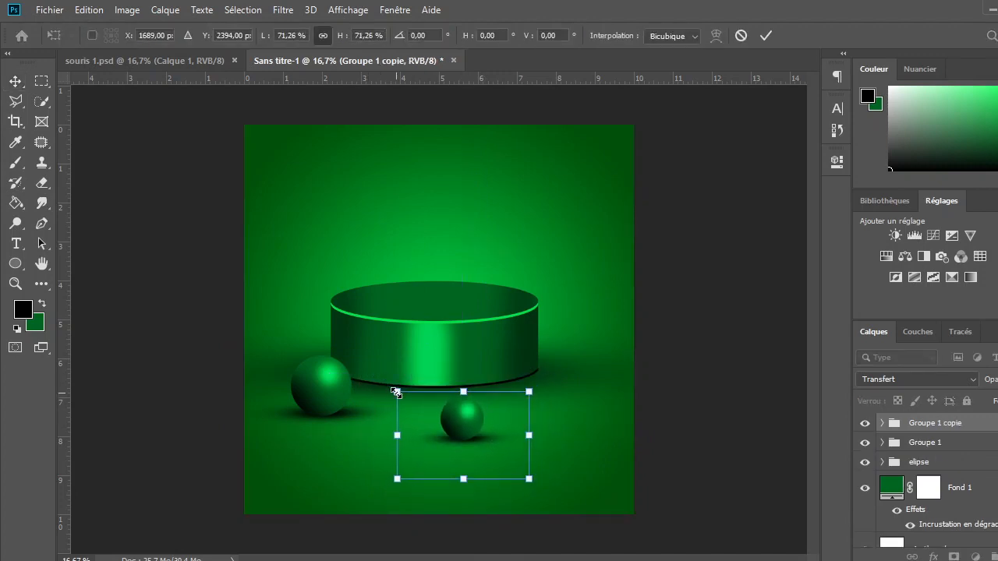
key(Return)
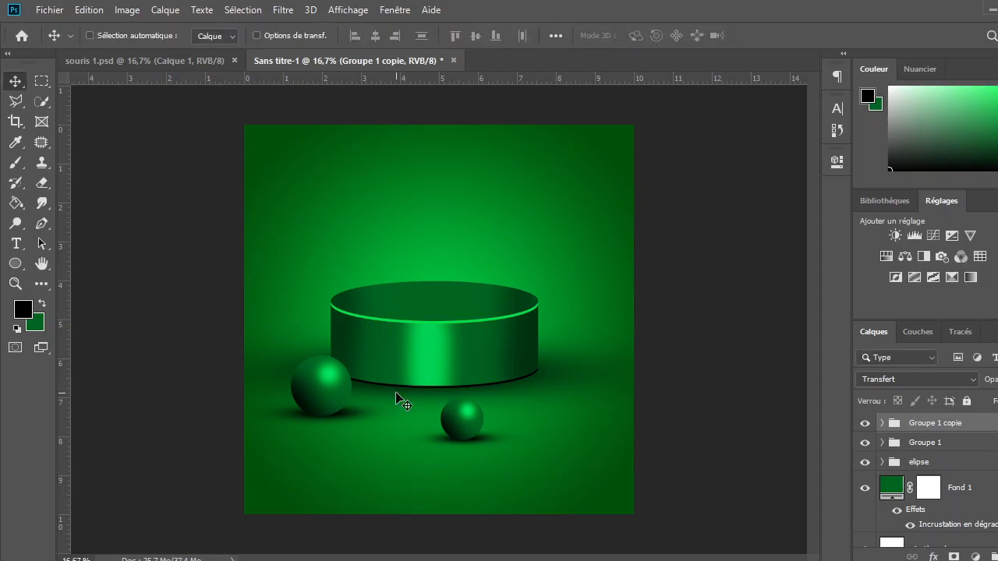
- Duplicate the smaller sphere group Groupe 1 copie and place the new copy beside the podium's right edge
drag(471, 415, 562, 379)
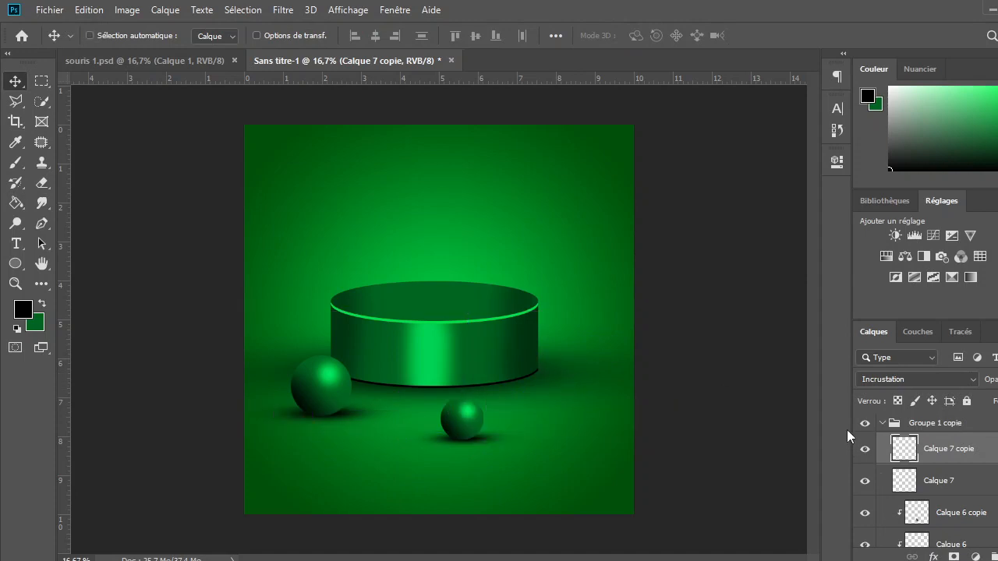
click(883, 423)
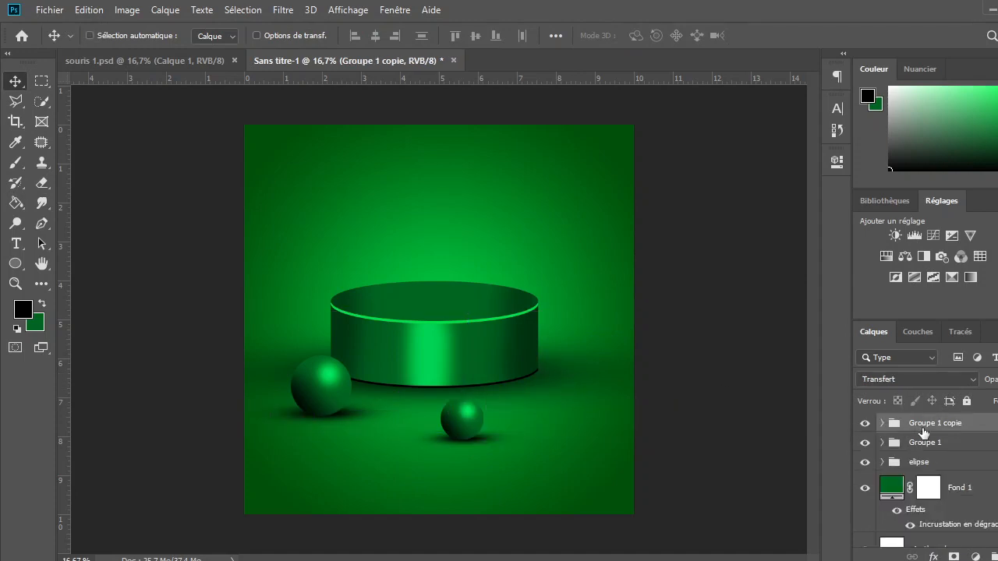
ctrl+click(519, 424)
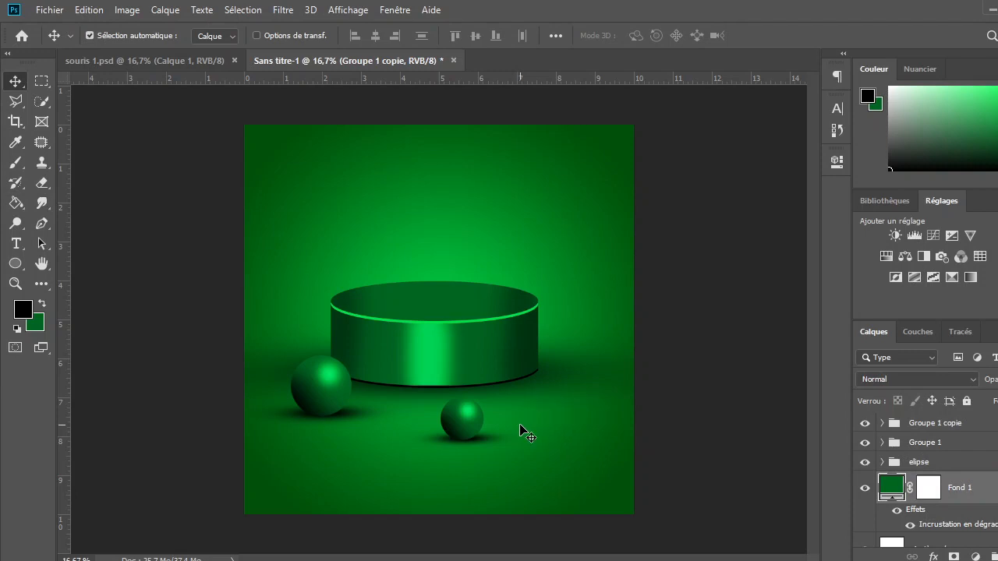
click(947, 423)
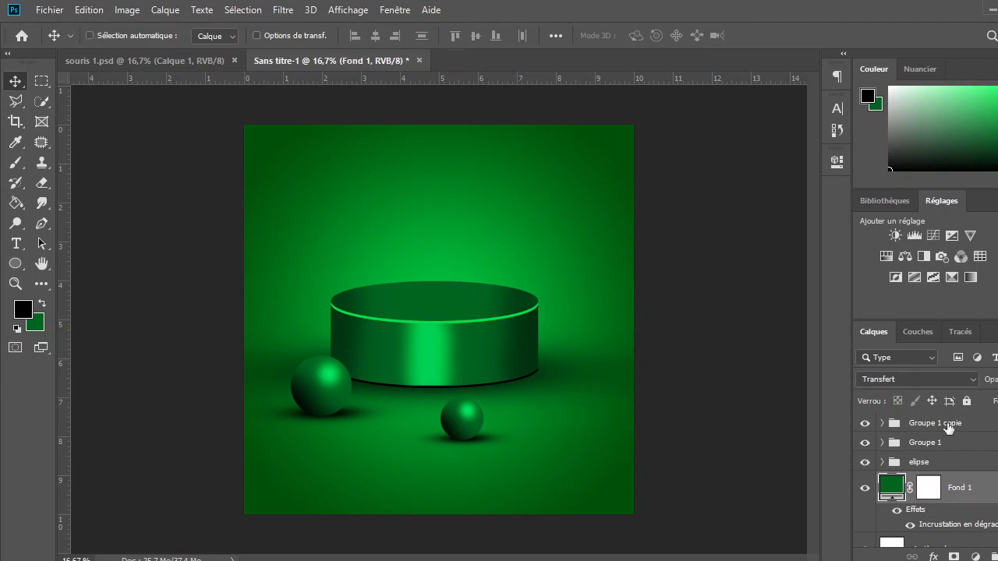
drag(697, 441, 802, 397)
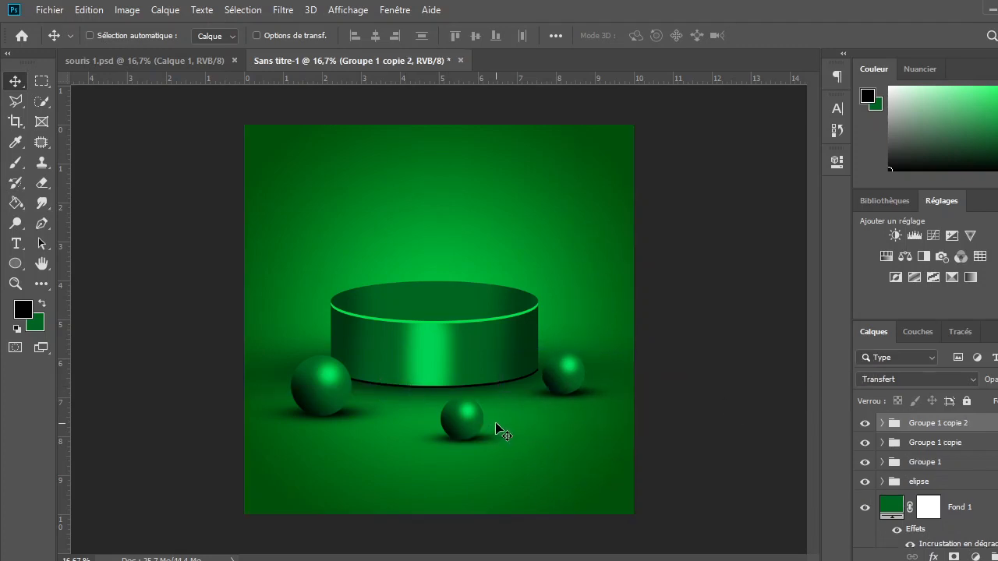
- Copy the computer-mice group Groupe 2 from souris 1.psd into Sans titre-1 and position it on top of the podium
click(122, 61)
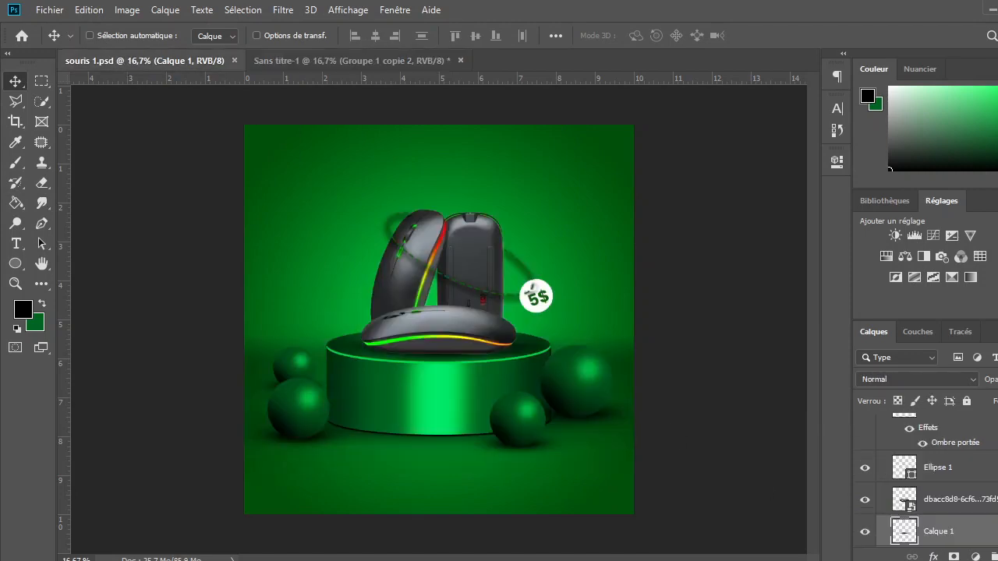
scroll(923, 476, up, 5)
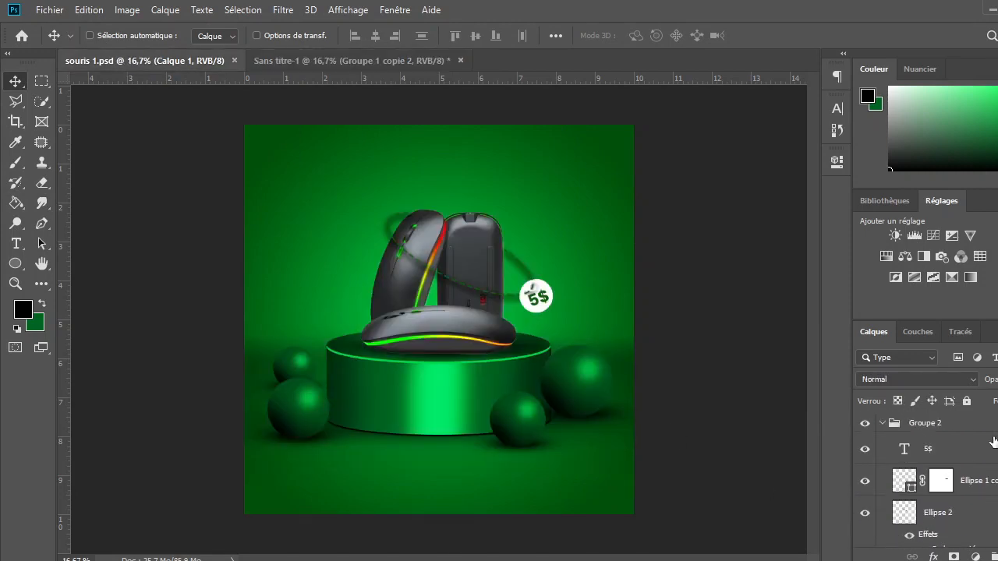
click(881, 424)
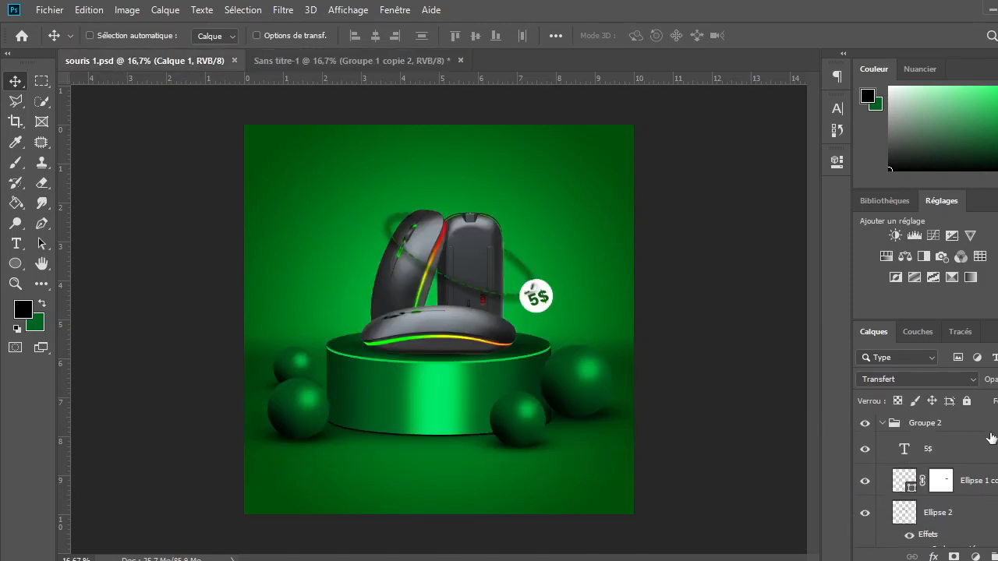
click(881, 423)
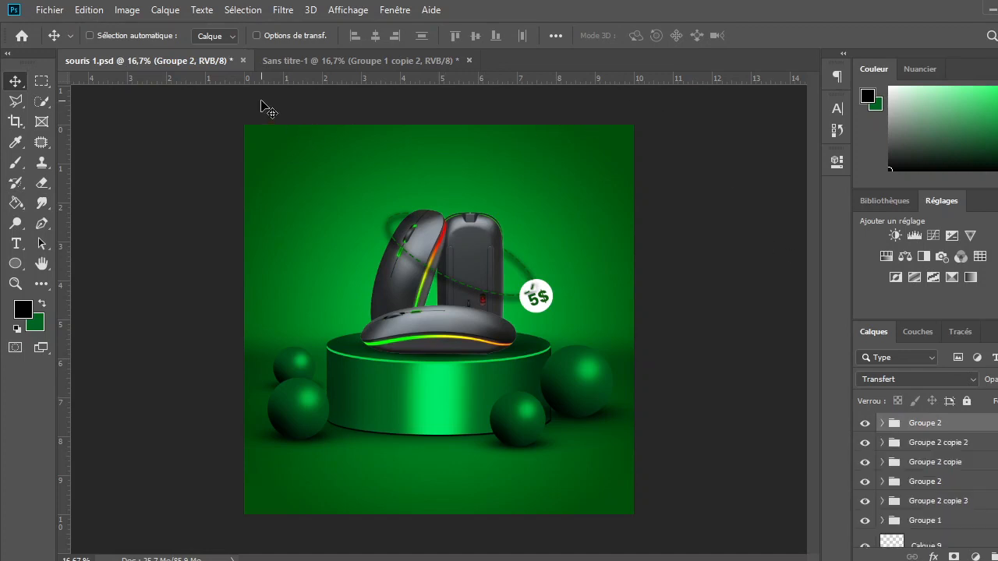
drag(251, 111, 341, 86)
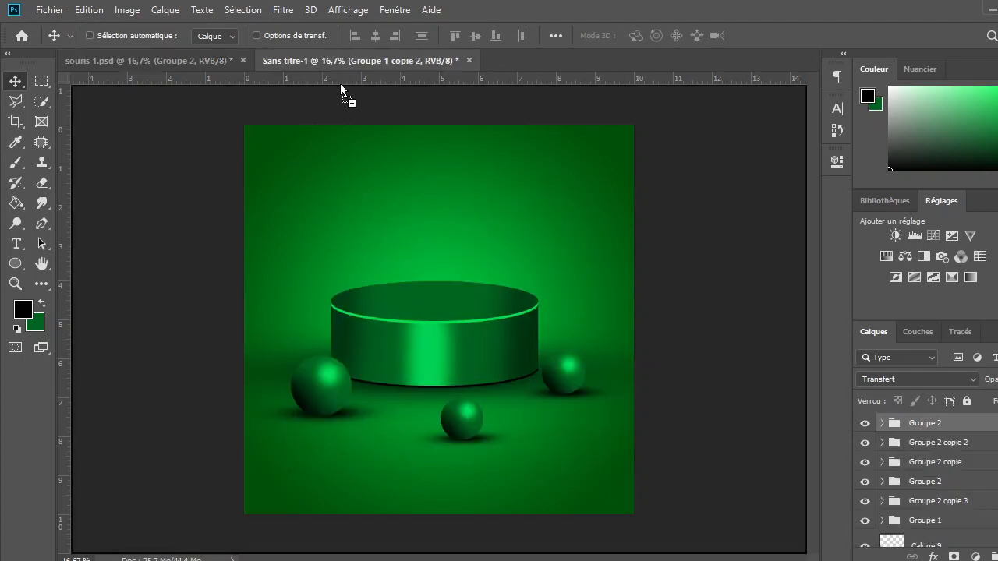
drag(432, 260, 452, 238)
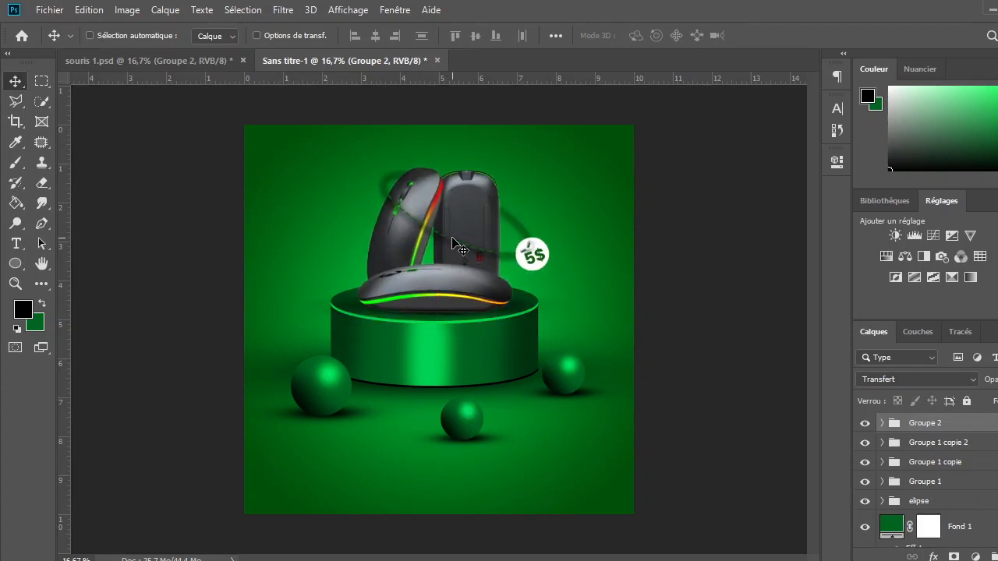